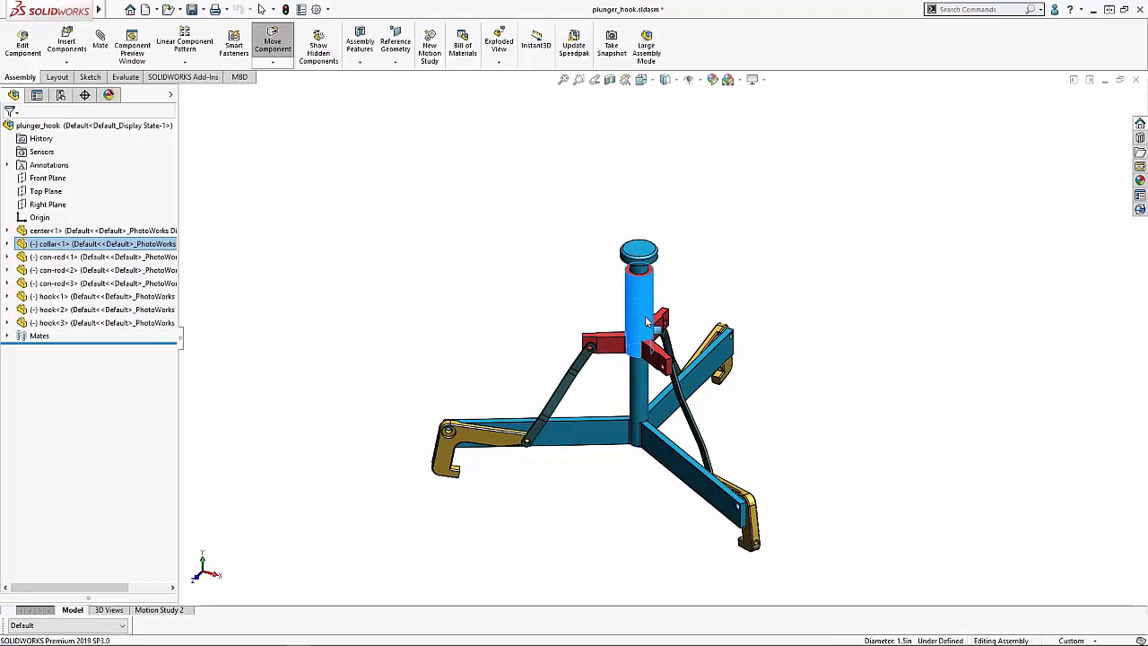
Add a 0 in distance mate between the collar's top face and the underside of the center post's cap.
click(515, 253)
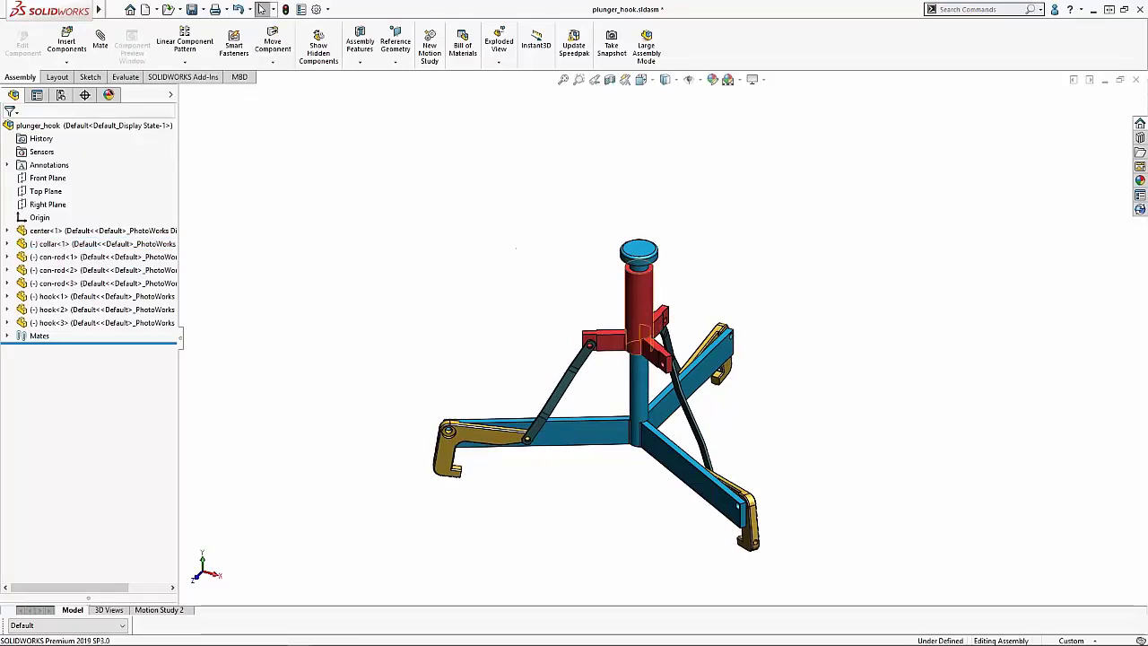
mouse_move(648, 306)
mouse_down()
mouse_move(647, 352)
mouse_move(647, 323)
mouse_up()
click(672, 285)
scroll(675, 286, down, 2)
scroll(674, 282, down, 5)
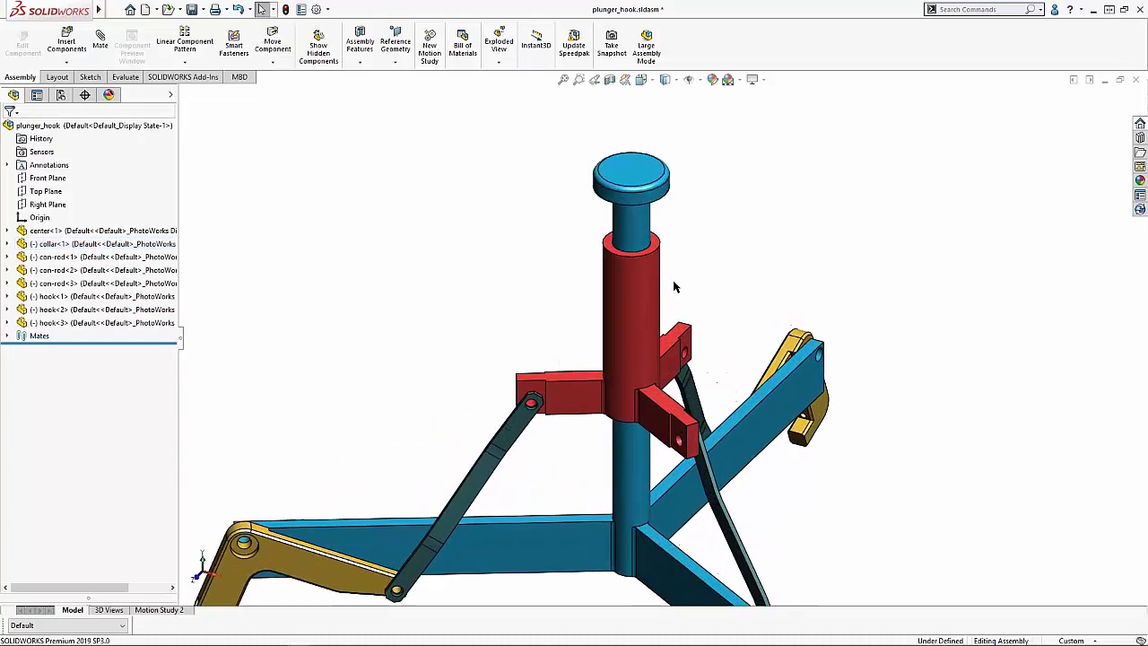
click(673, 272)
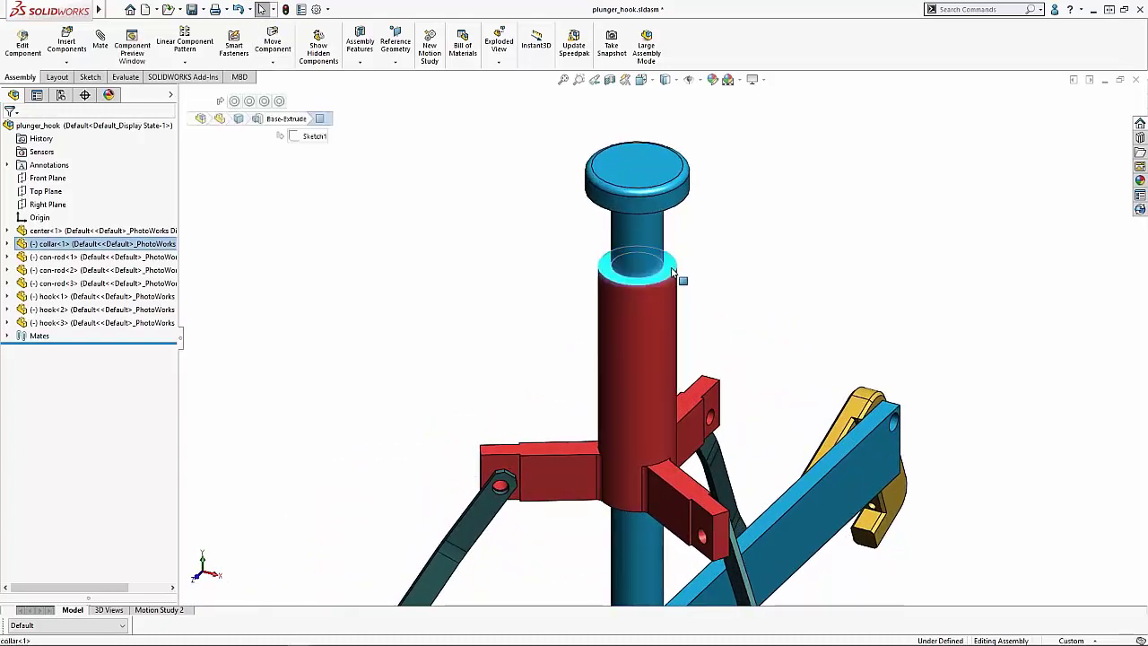
middle_drag(673, 271, 673, 243)
ctrl+click(681, 231)
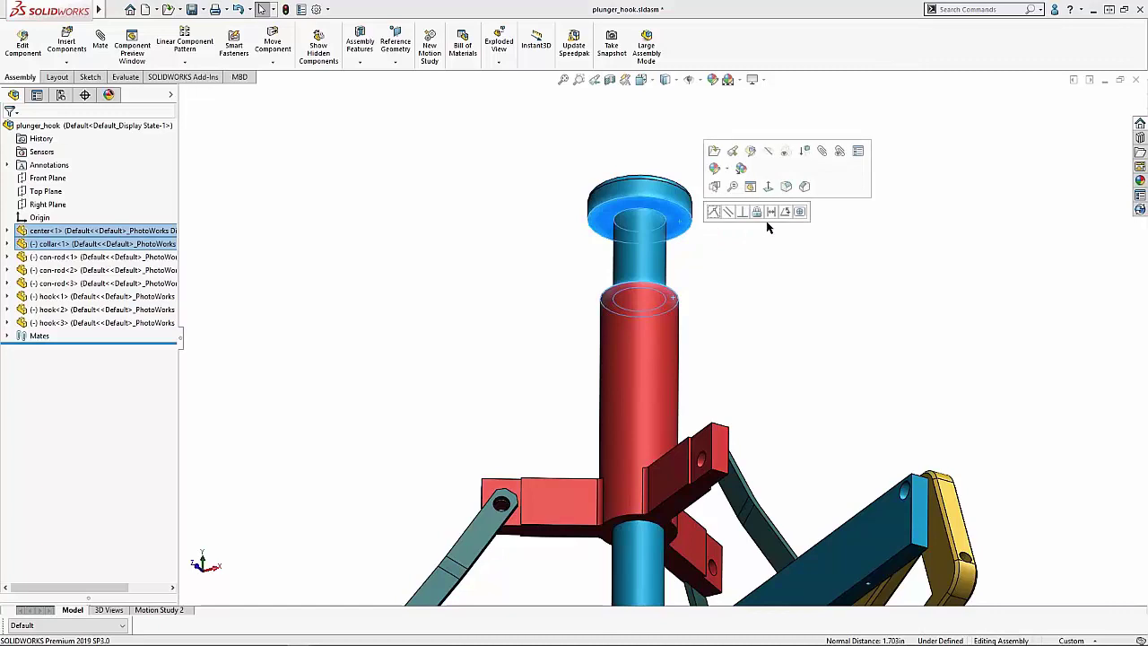
click(770, 212)
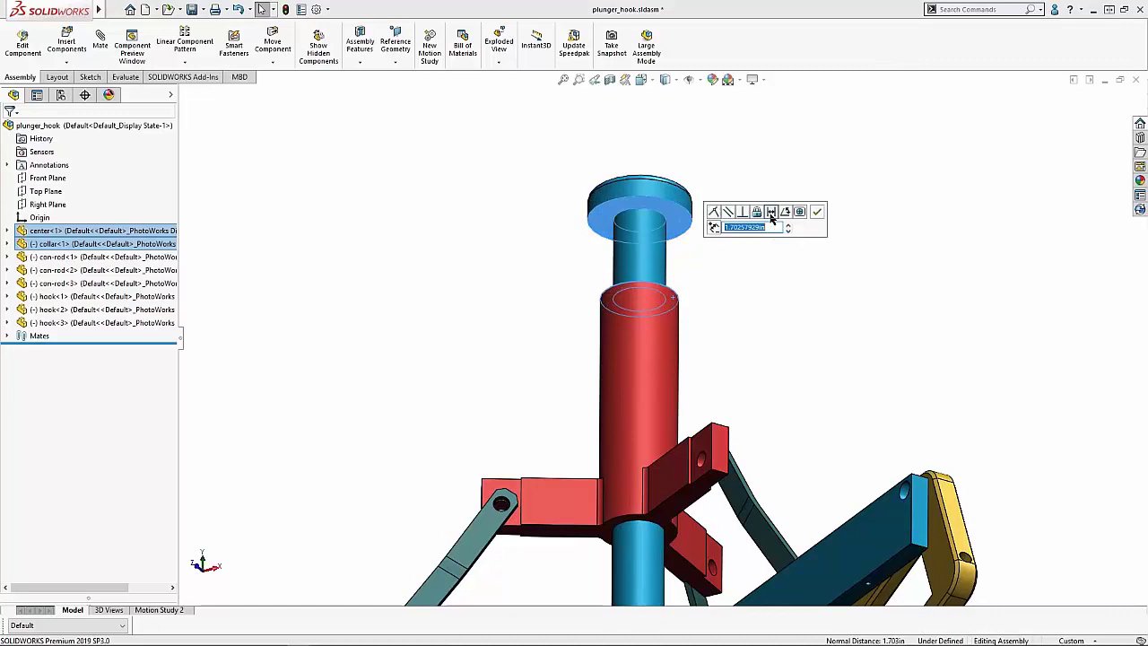
text(0)
key(Return)
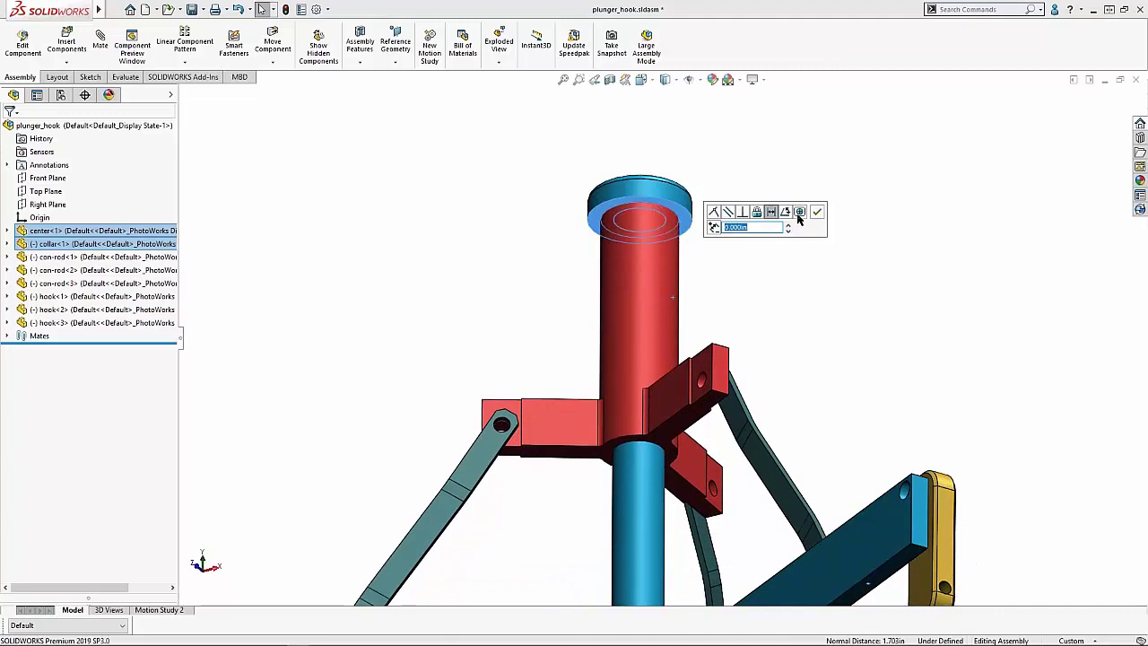
click(815, 212)
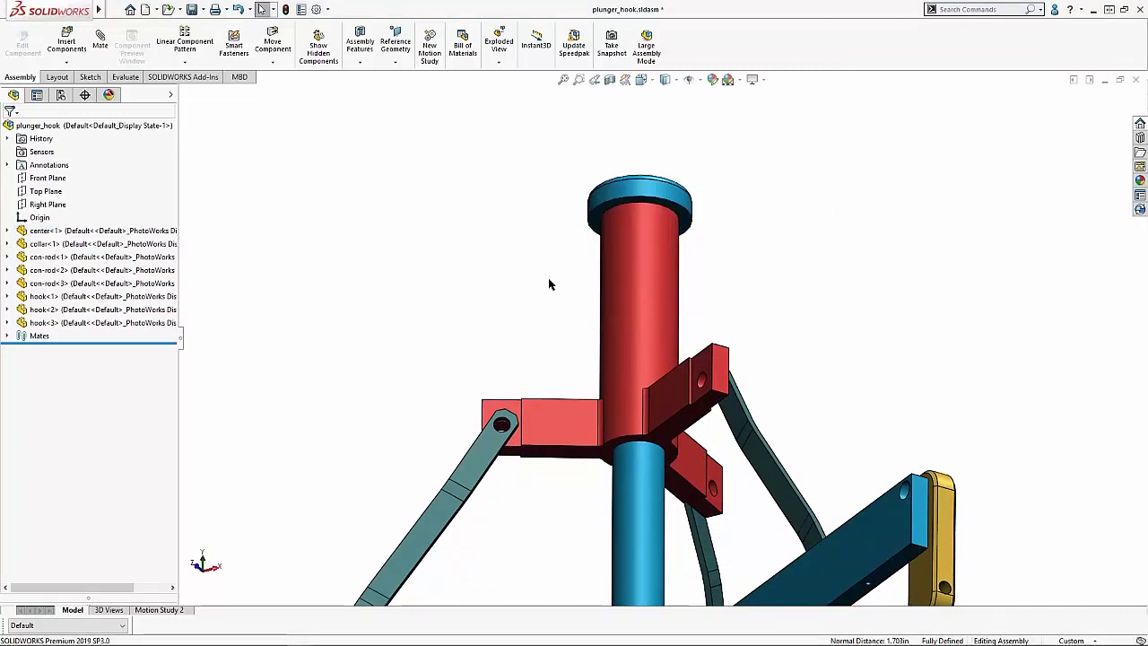
right_drag(469, 260, 500, 225)
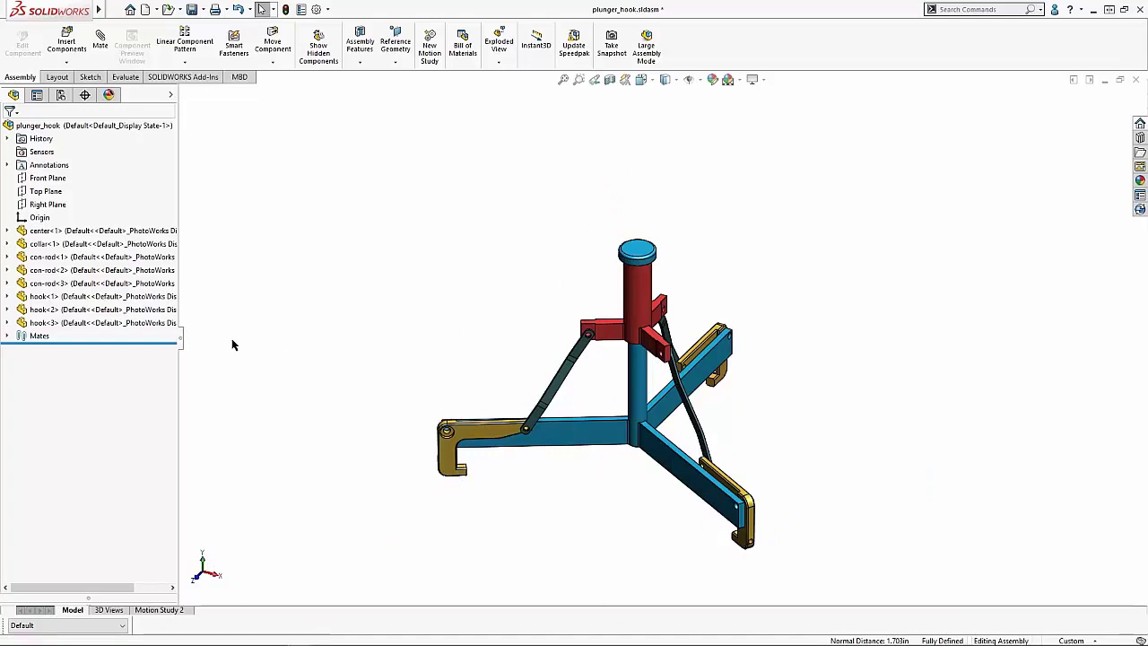
click(8, 336)
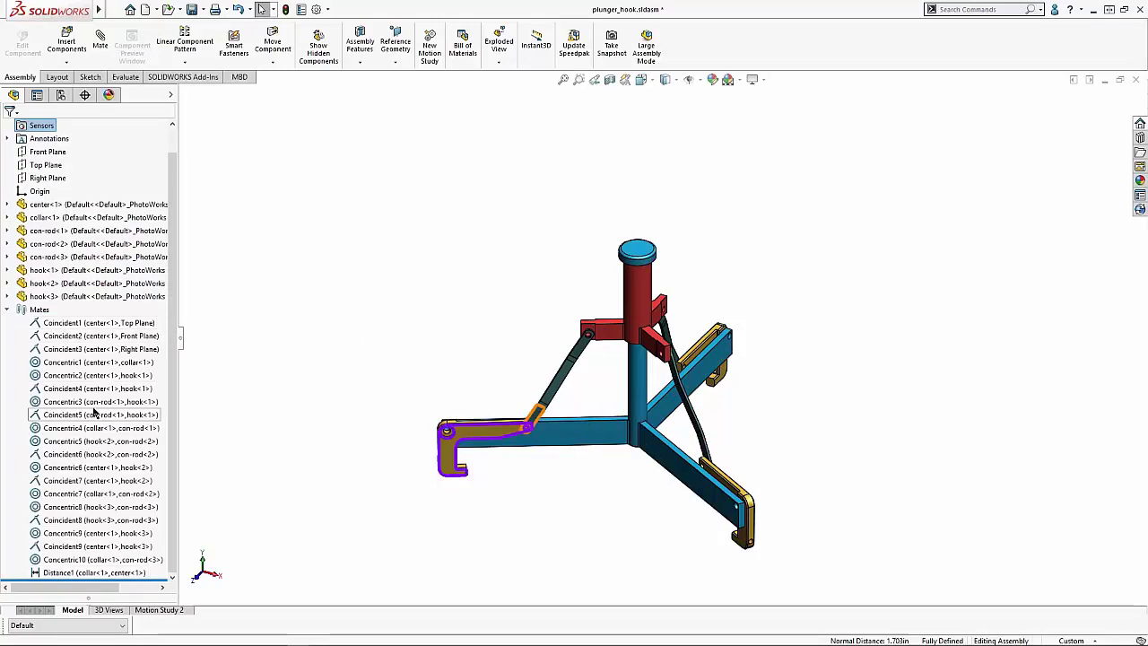
click(8, 311)
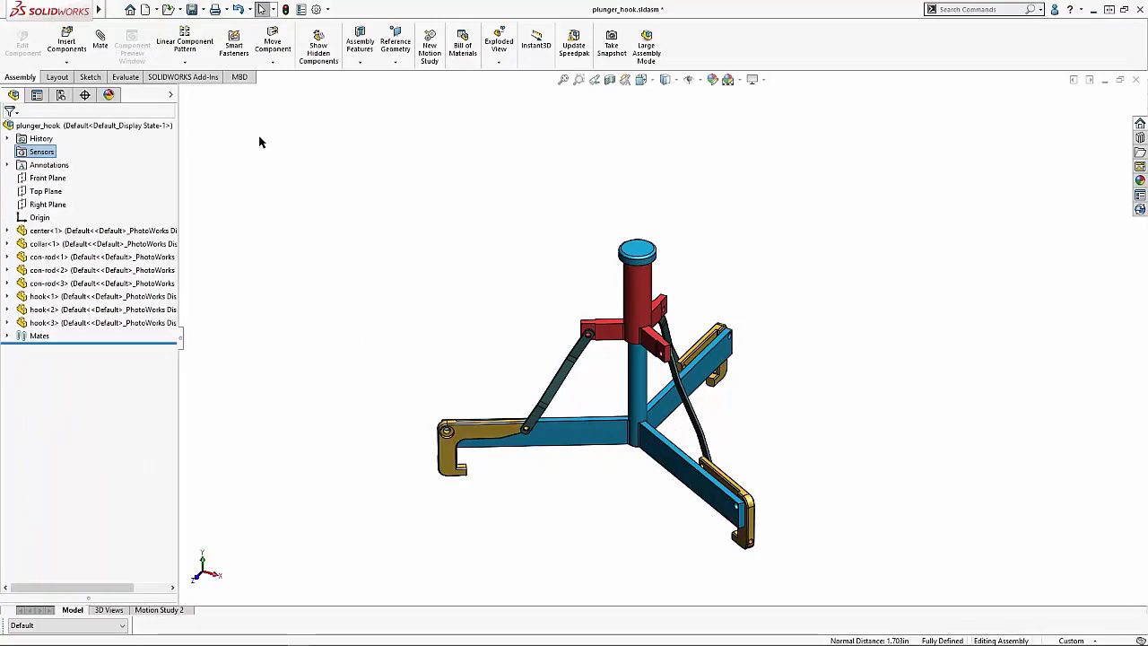
mouse_move(115, 13)
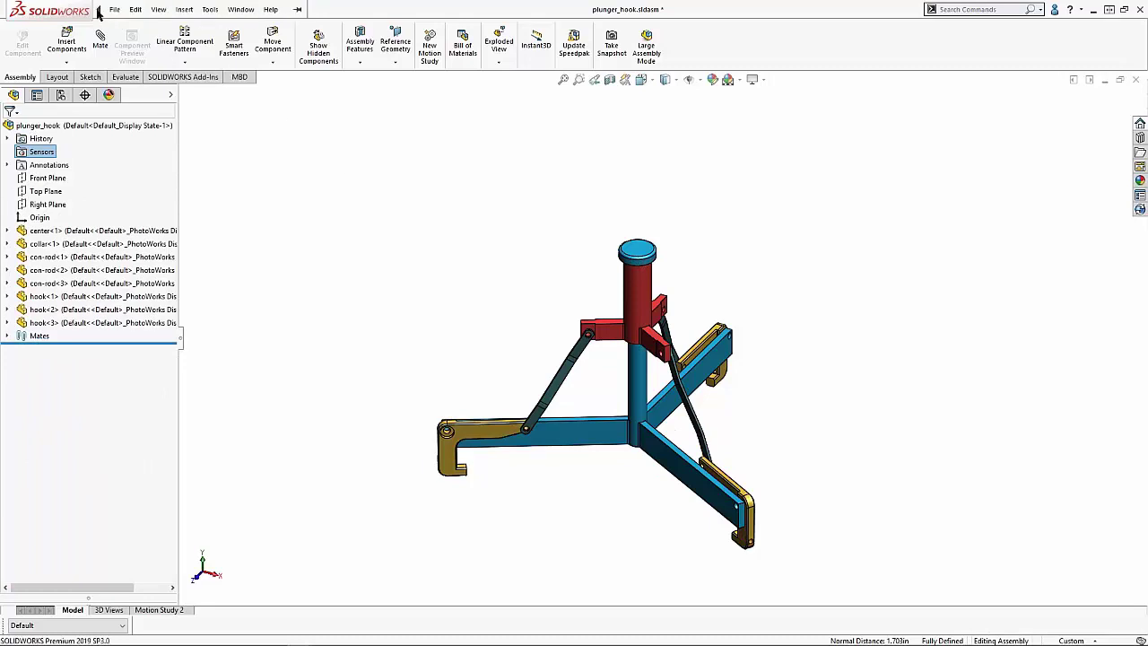
click(186, 11)
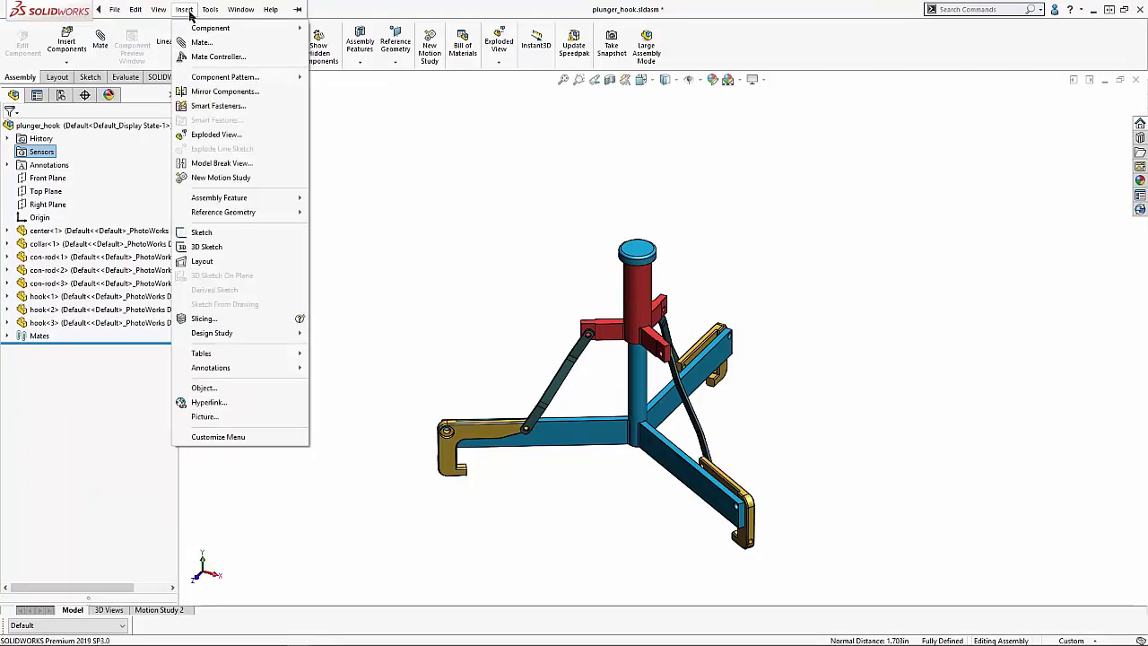
click(203, 59)
drag(130, 232, 129, 85)
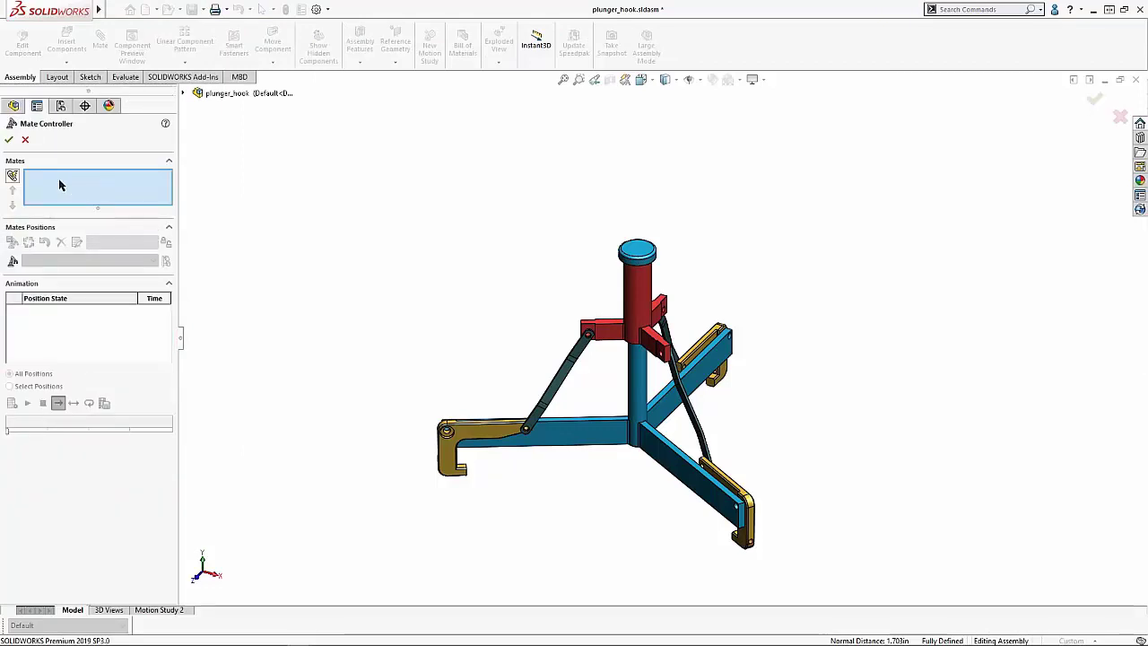
click(183, 93)
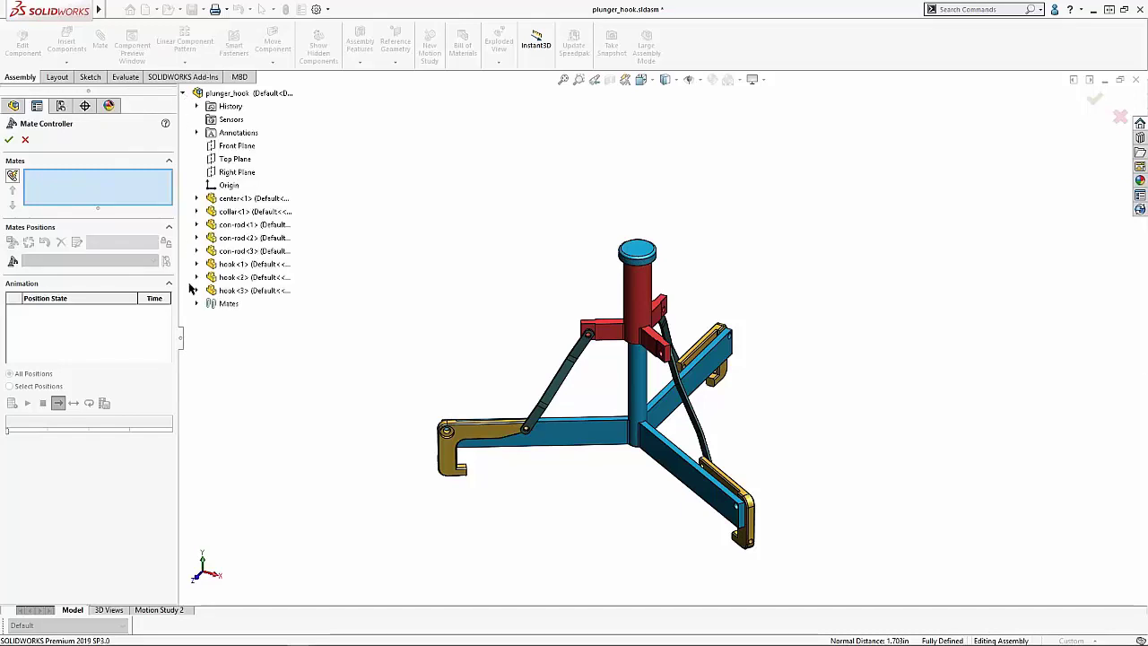
click(196, 304)
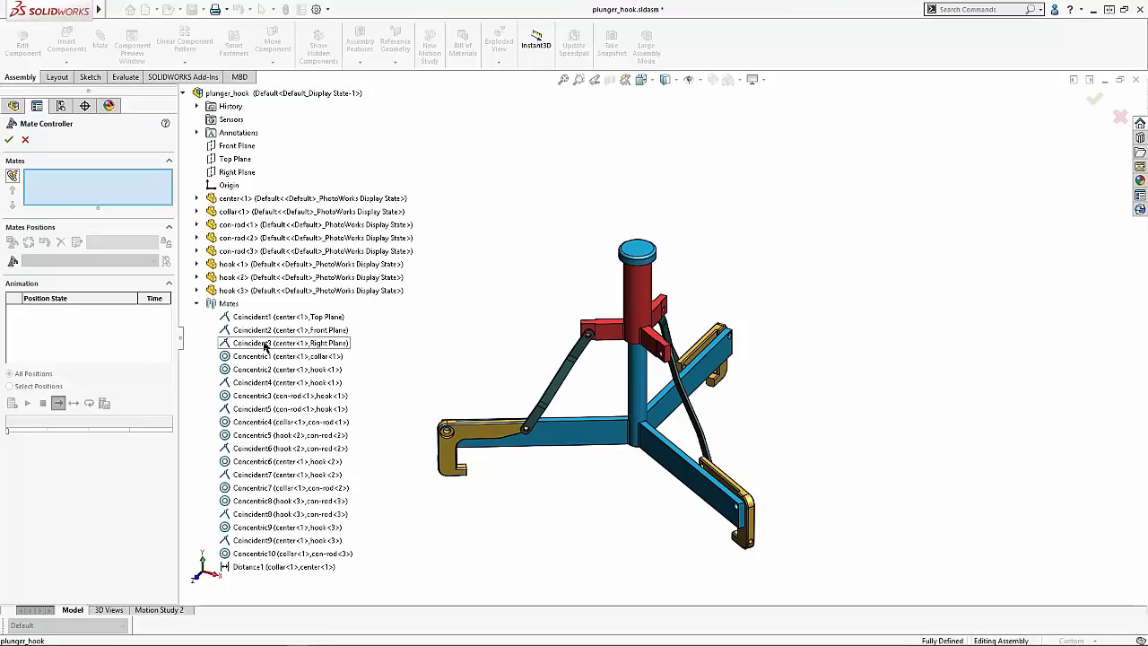
click(255, 569)
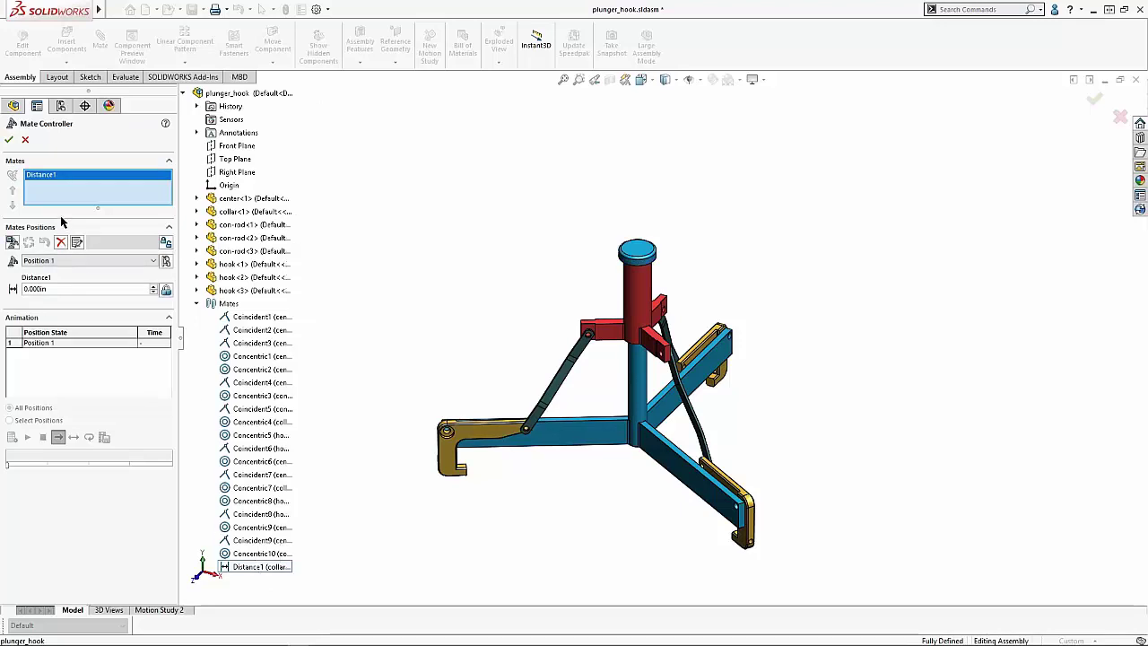
click(25, 139)
Start the Mate Controller and collect all supported mates of the assembly.
click(135, 9)
mouse_move(184, 9)
click(215, 57)
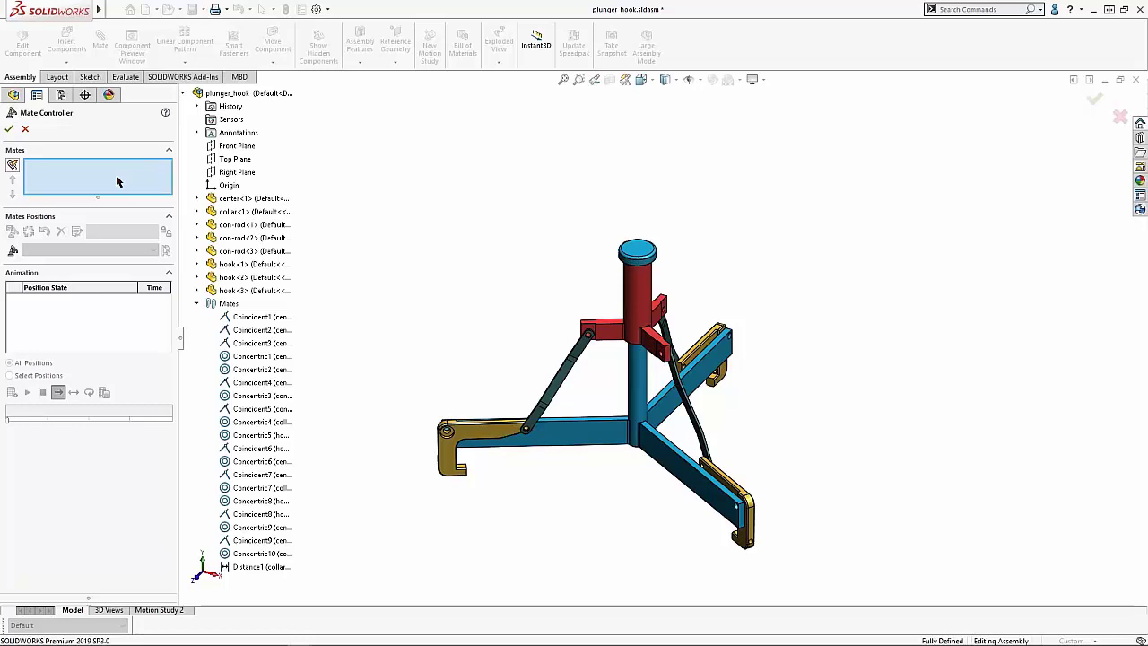
click(13, 167)
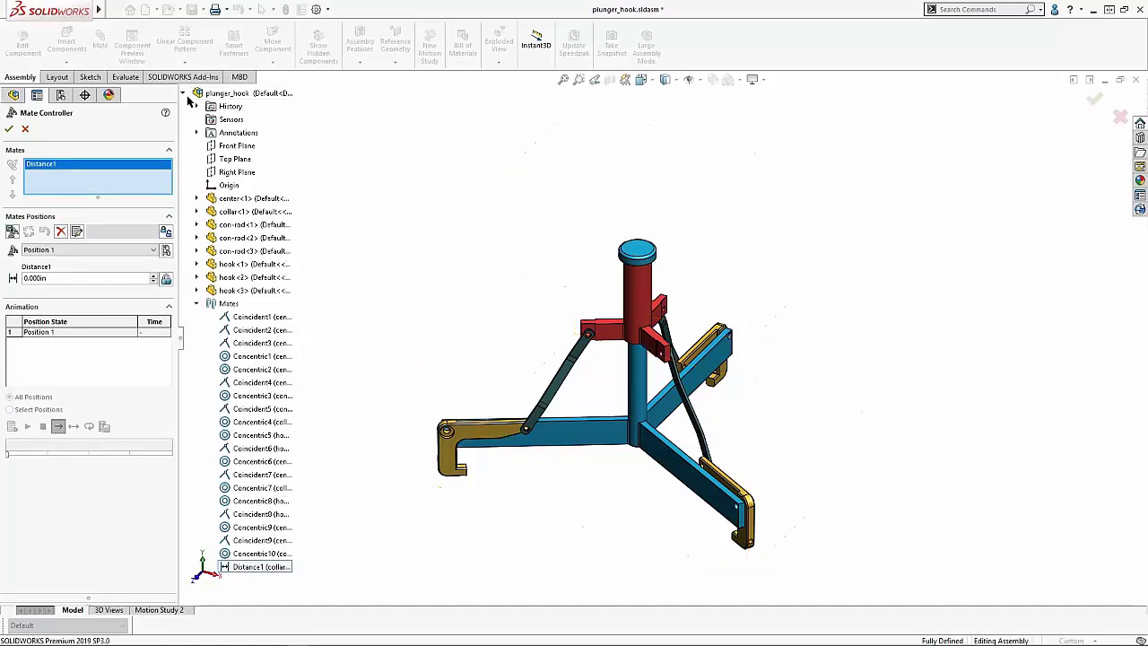
click(185, 96)
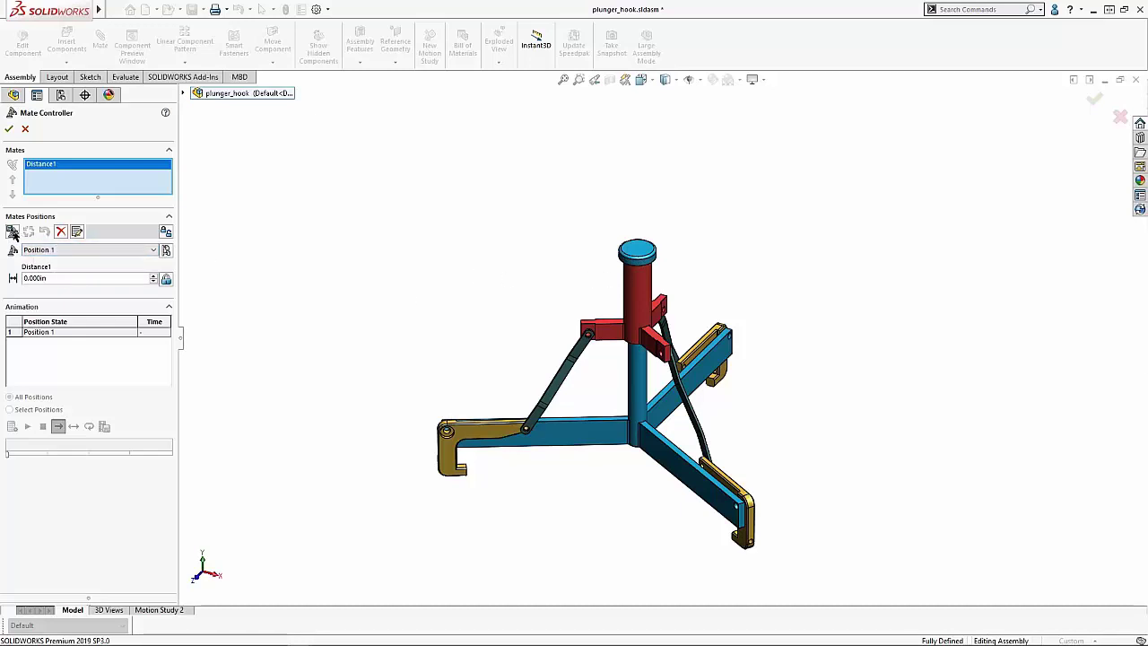
Add a mate position named Position 2 and update it with a Distance1 value of 5 in.
click(13, 232)
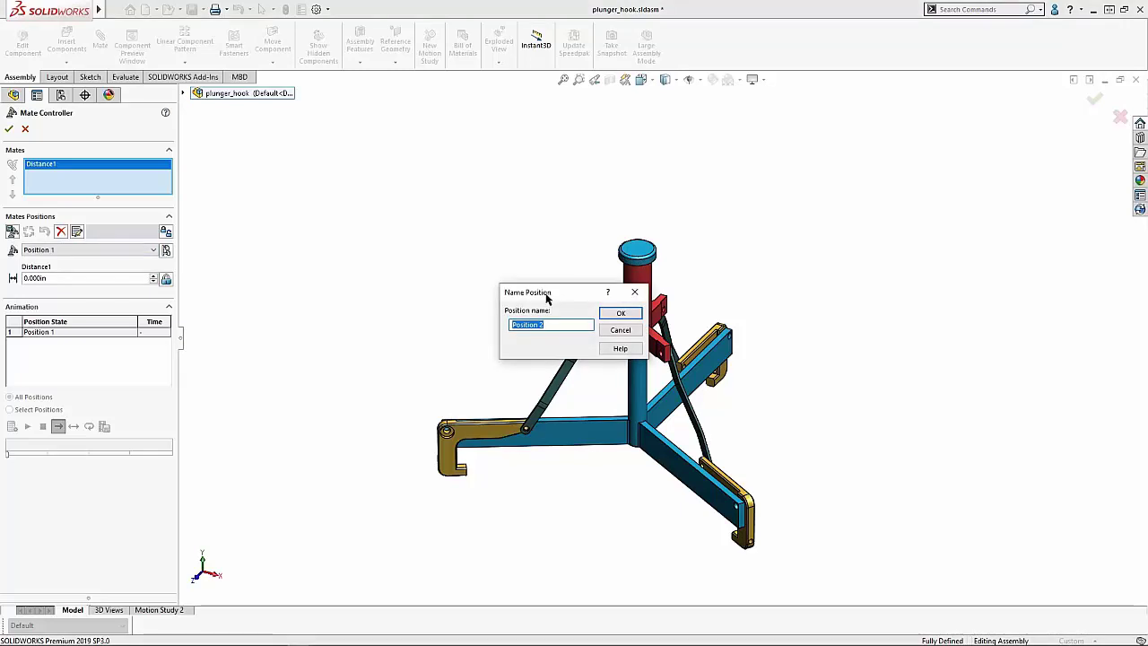
drag(547, 299, 378, 243)
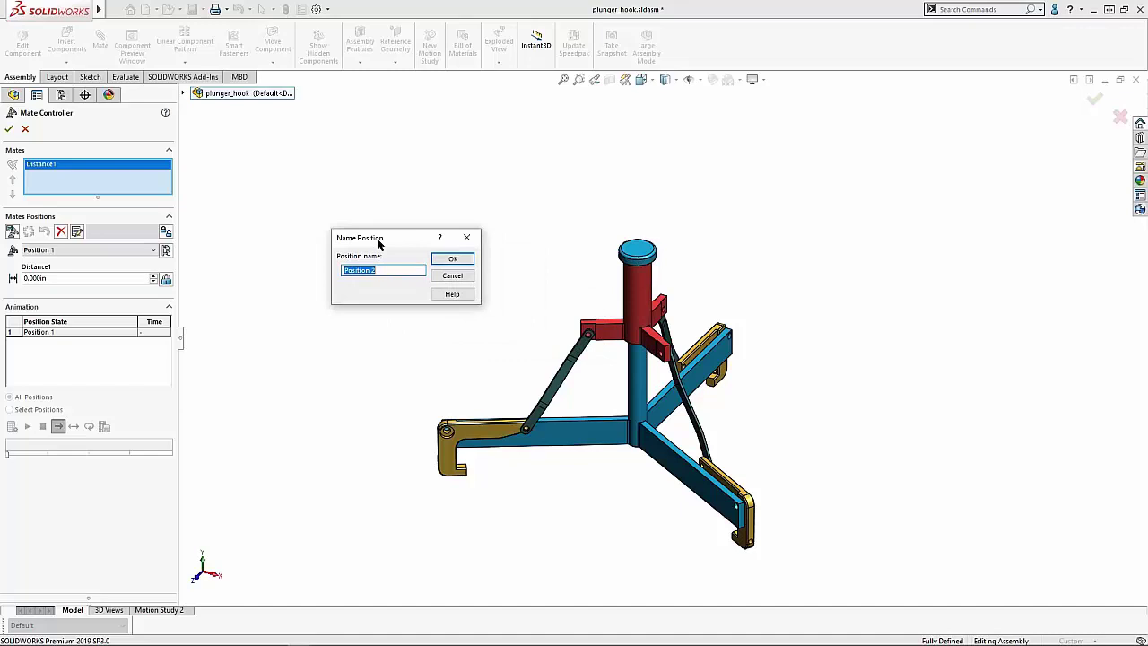
click(452, 261)
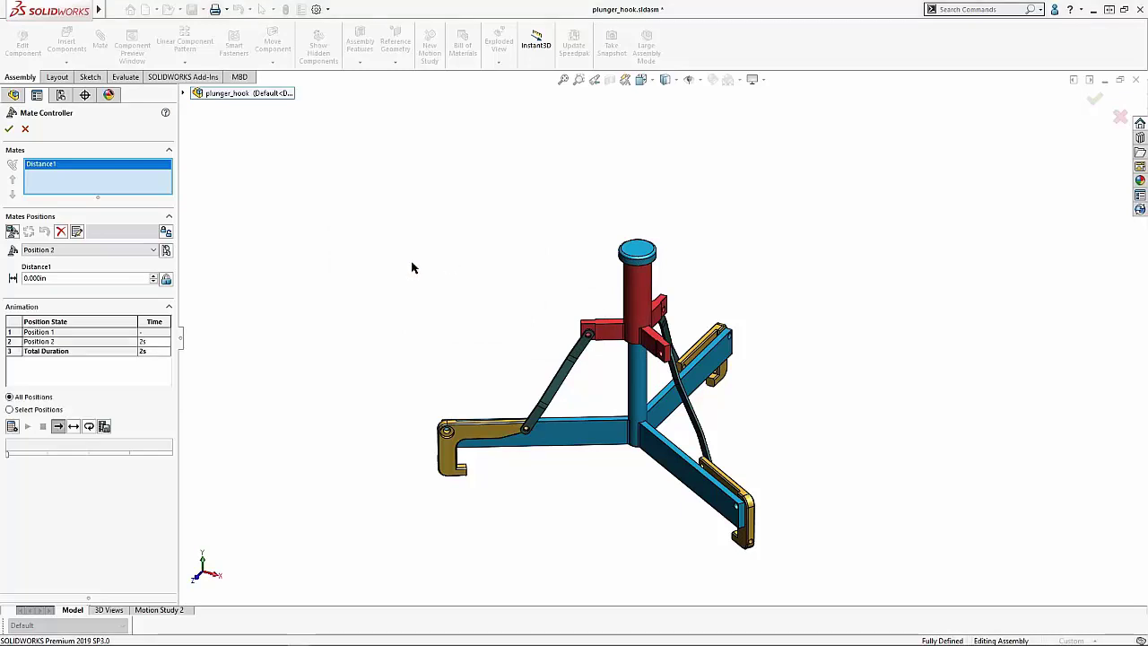
double_click(52, 277)
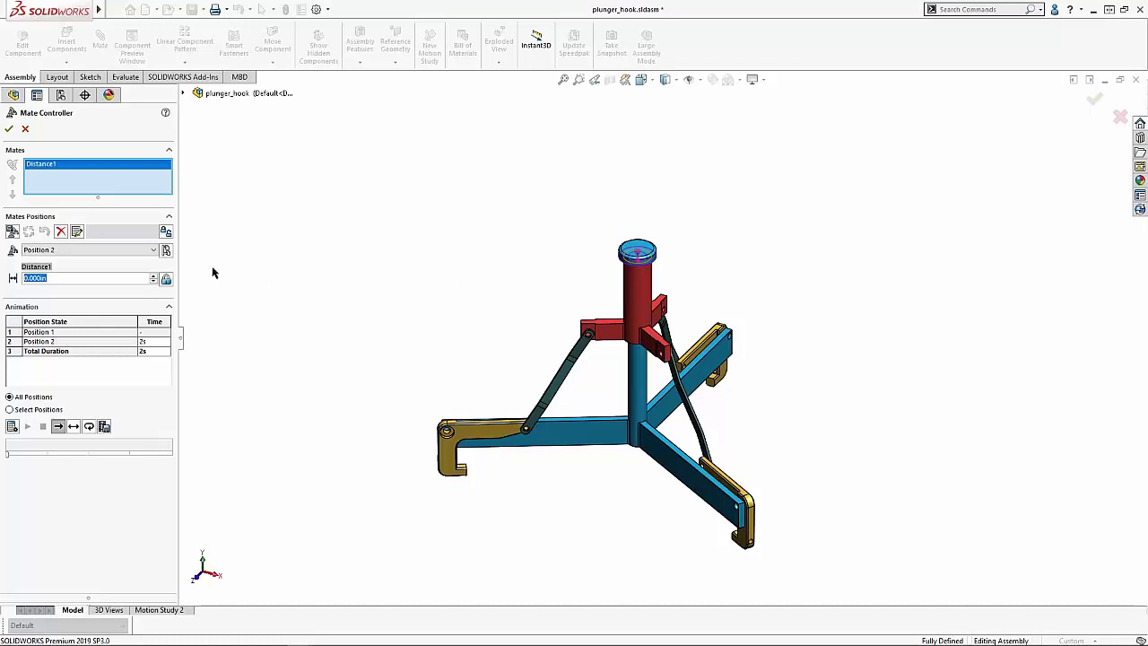
key(BackSpace)
key(Return)
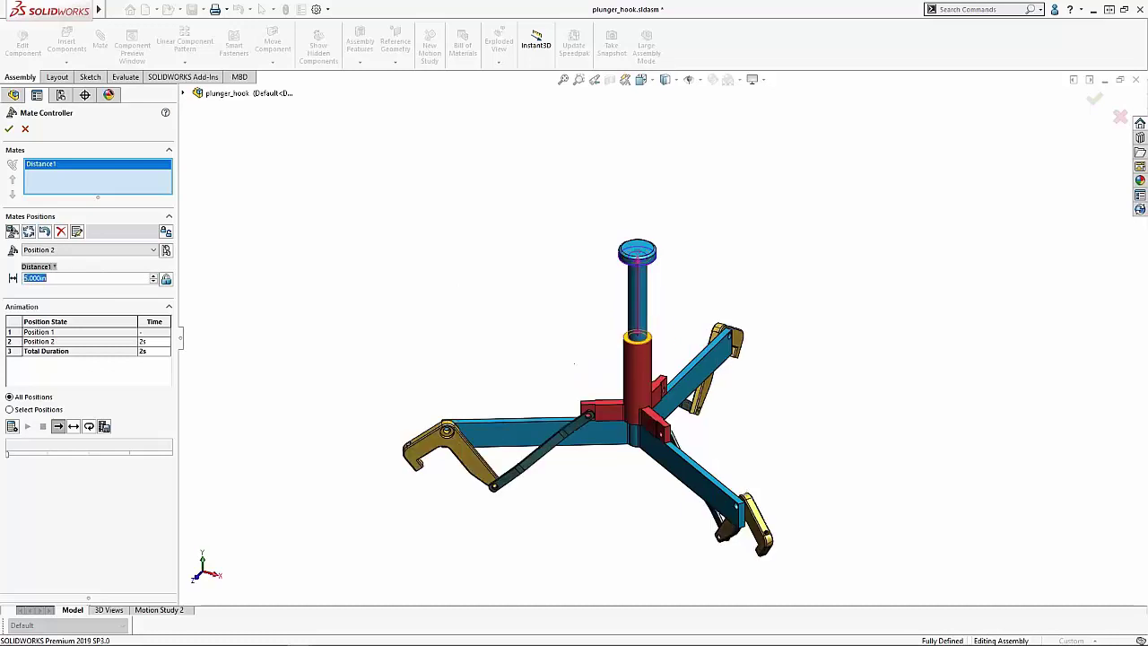
click(28, 232)
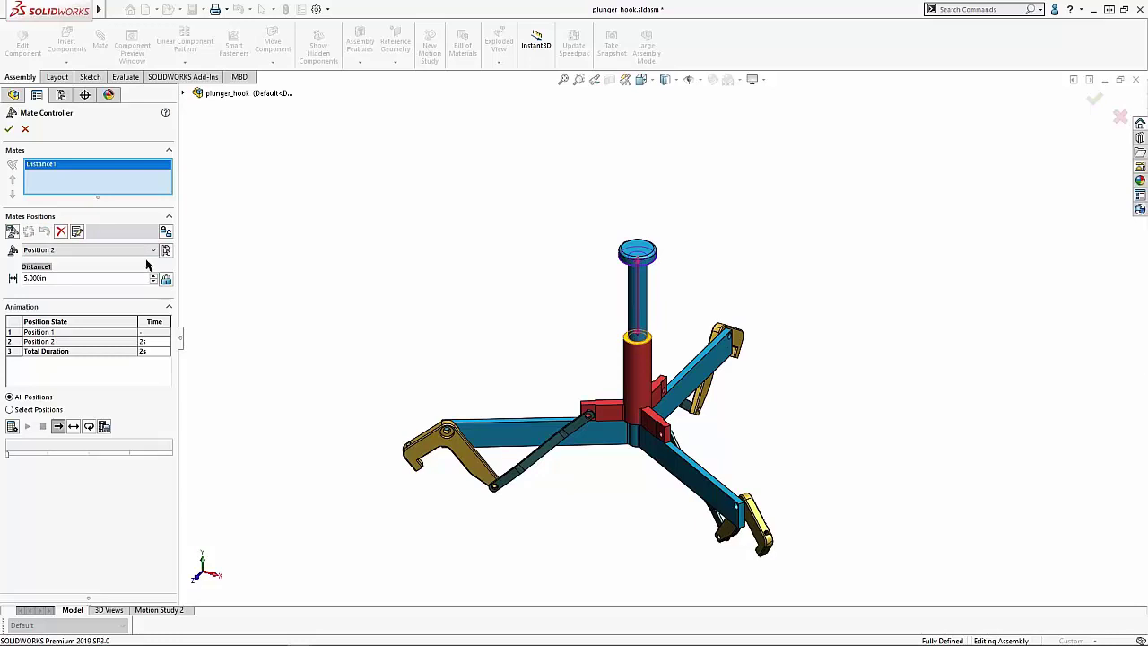
Add a mate position named Position 3, enter 0 in for Distance1, and calculate the animation.
click(12, 231)
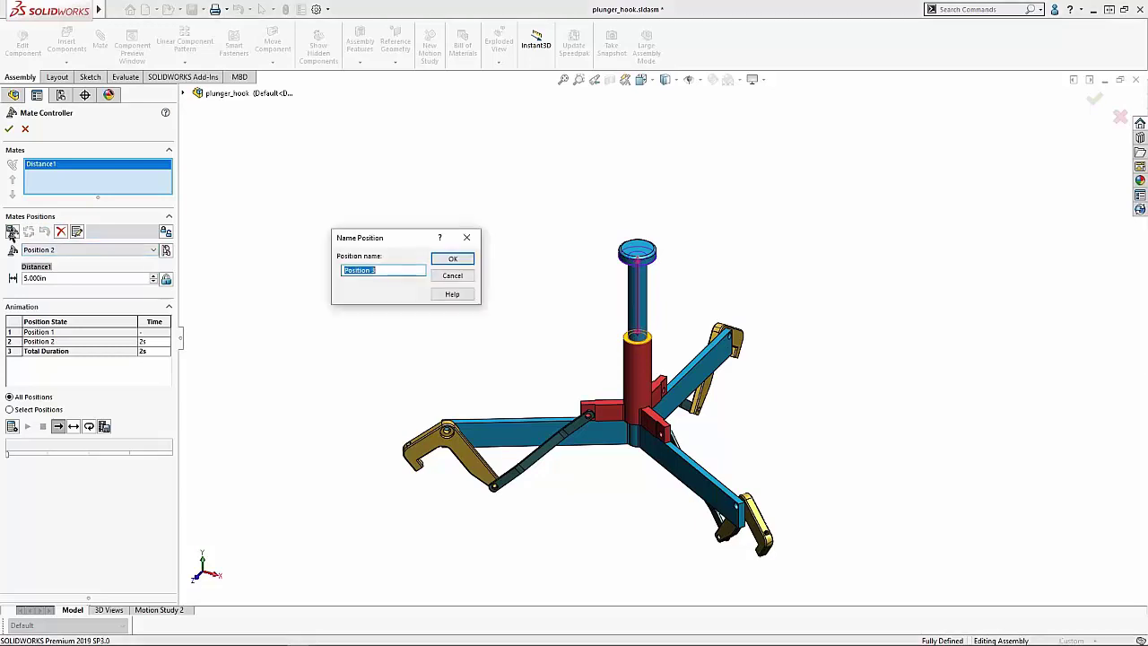
click(451, 260)
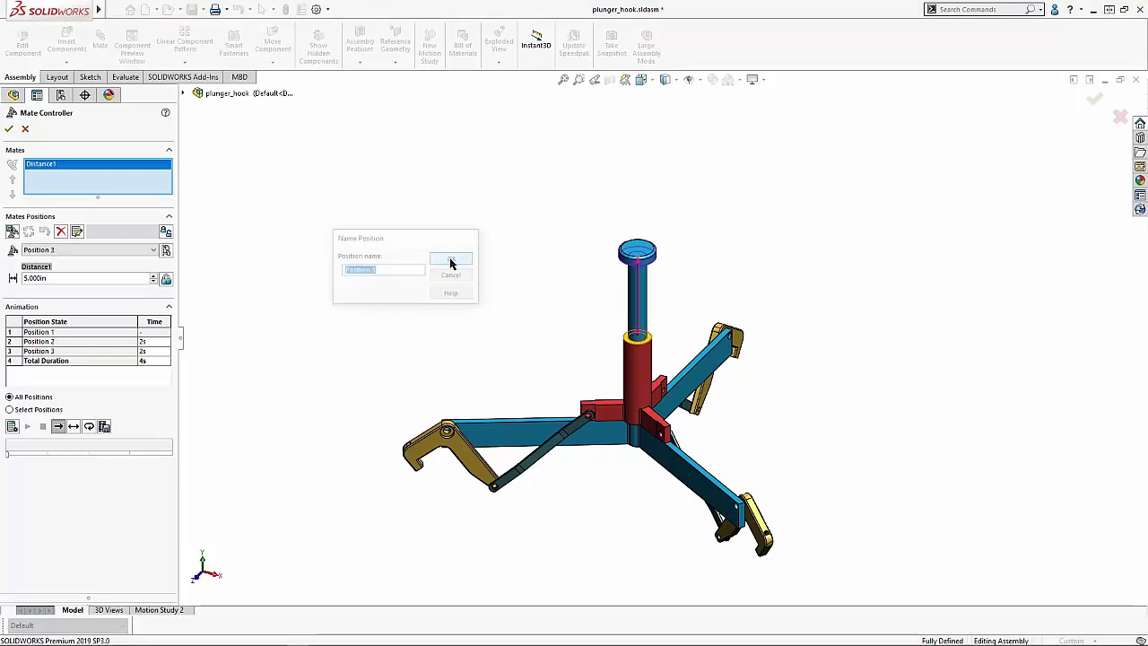
drag(53, 279, 13, 282)
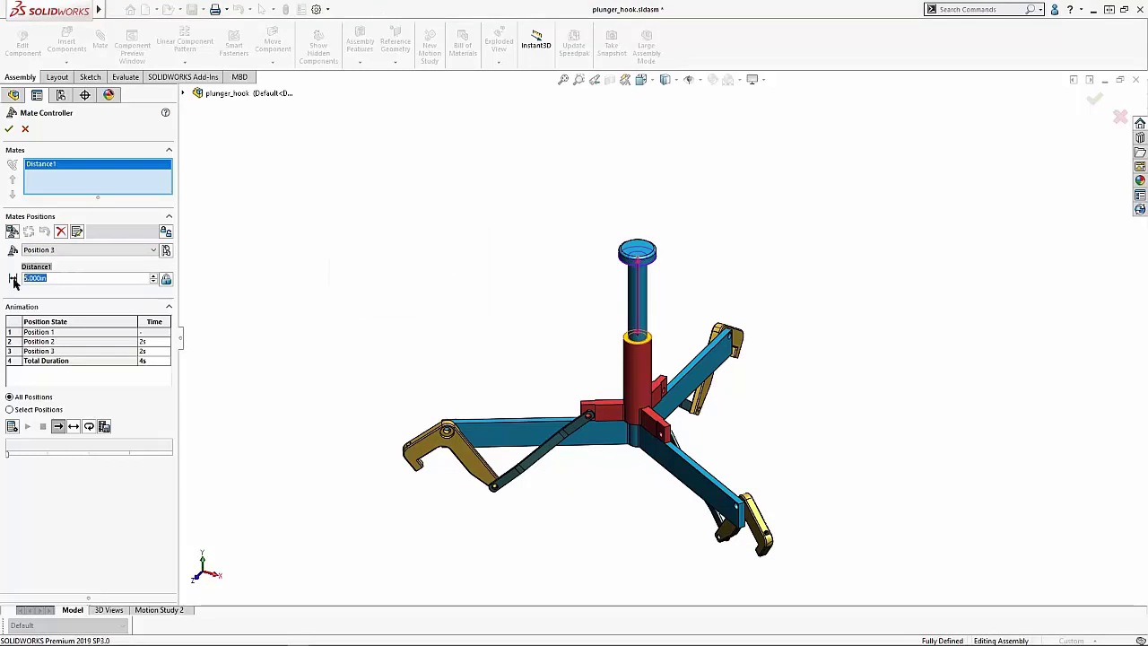
text(0)
key(Return)
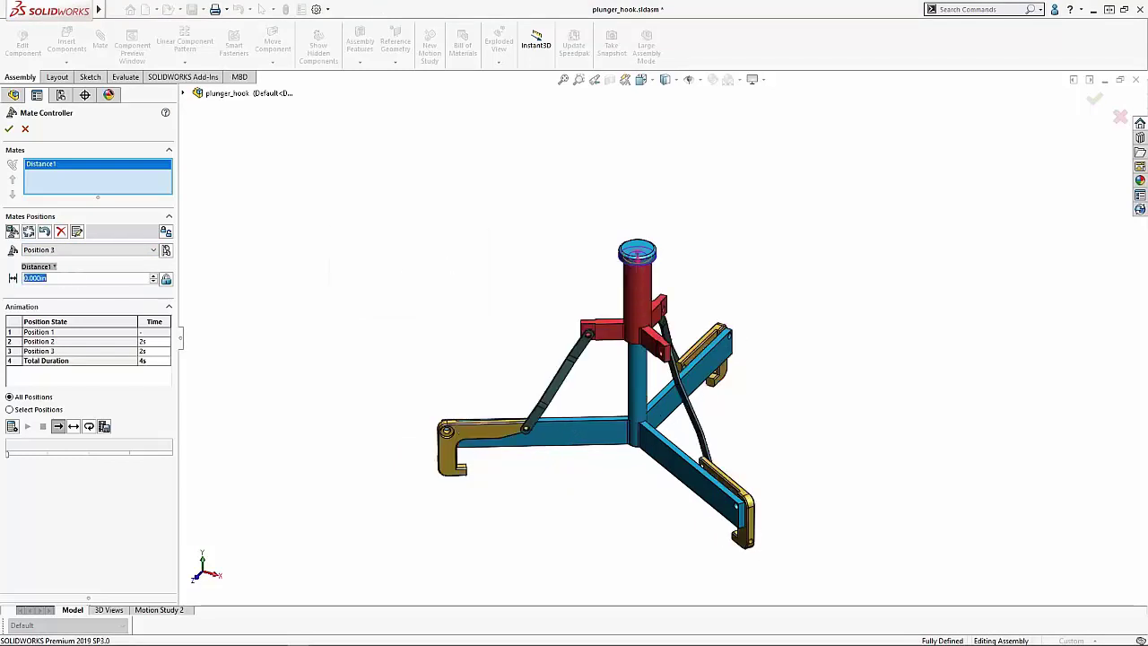
click(13, 429)
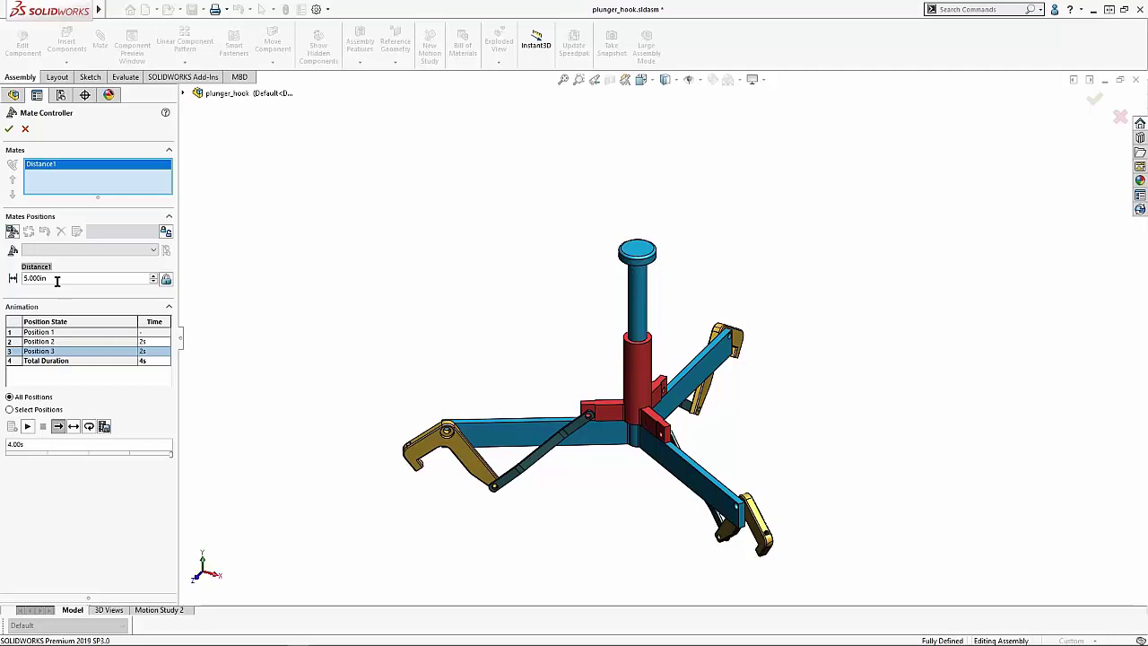
Update Position 3 with a Distance1 value of 0 in and recalculate the animation.
click(74, 250)
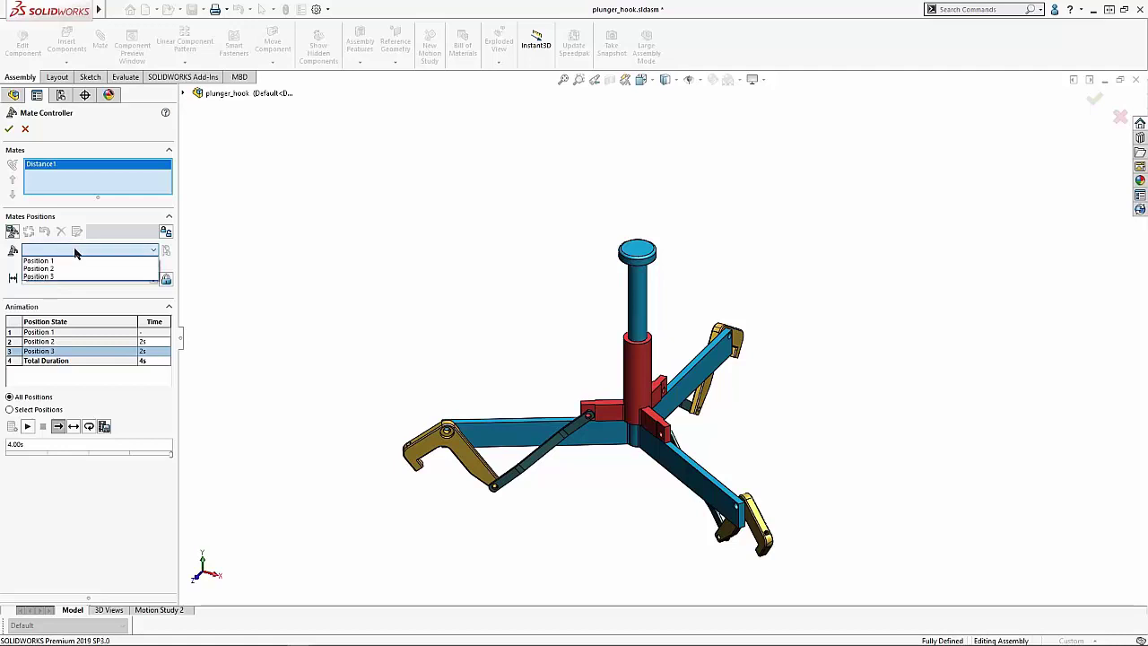
click(67, 276)
drag(59, 278, 14, 282)
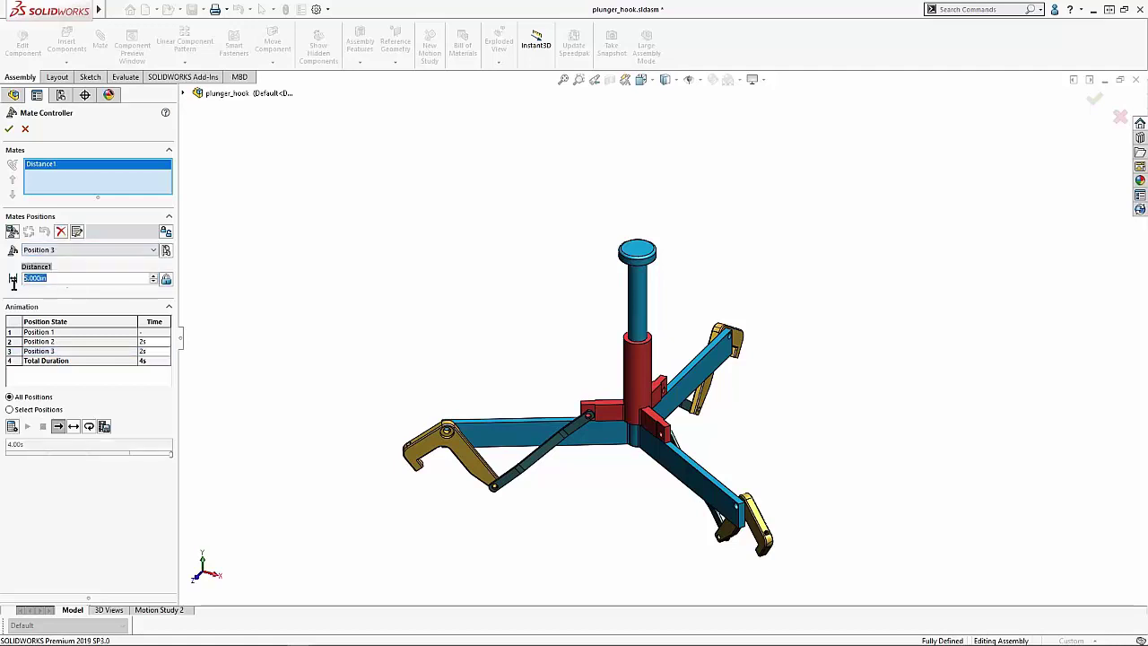
text(0)
key(Return)
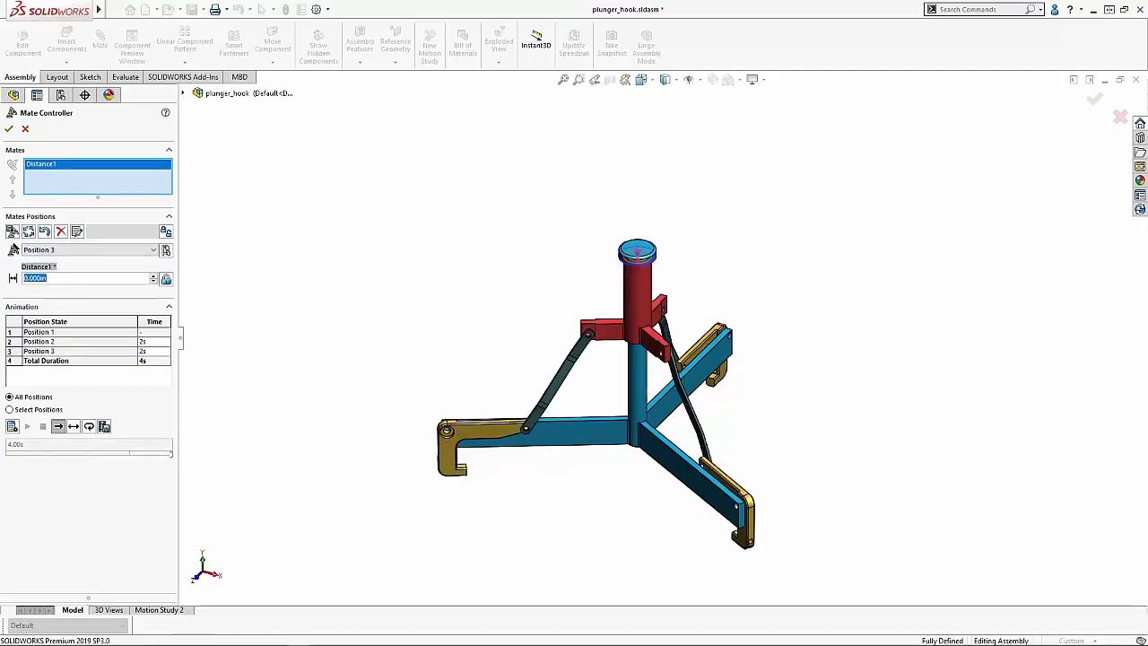
click(30, 232)
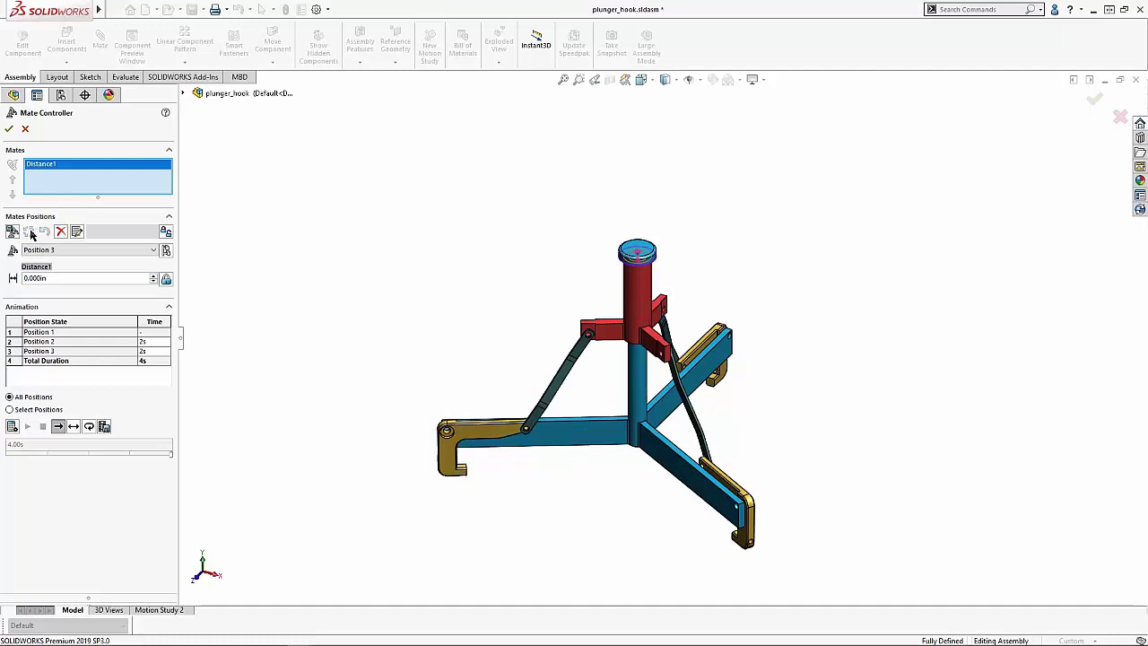
click(12, 427)
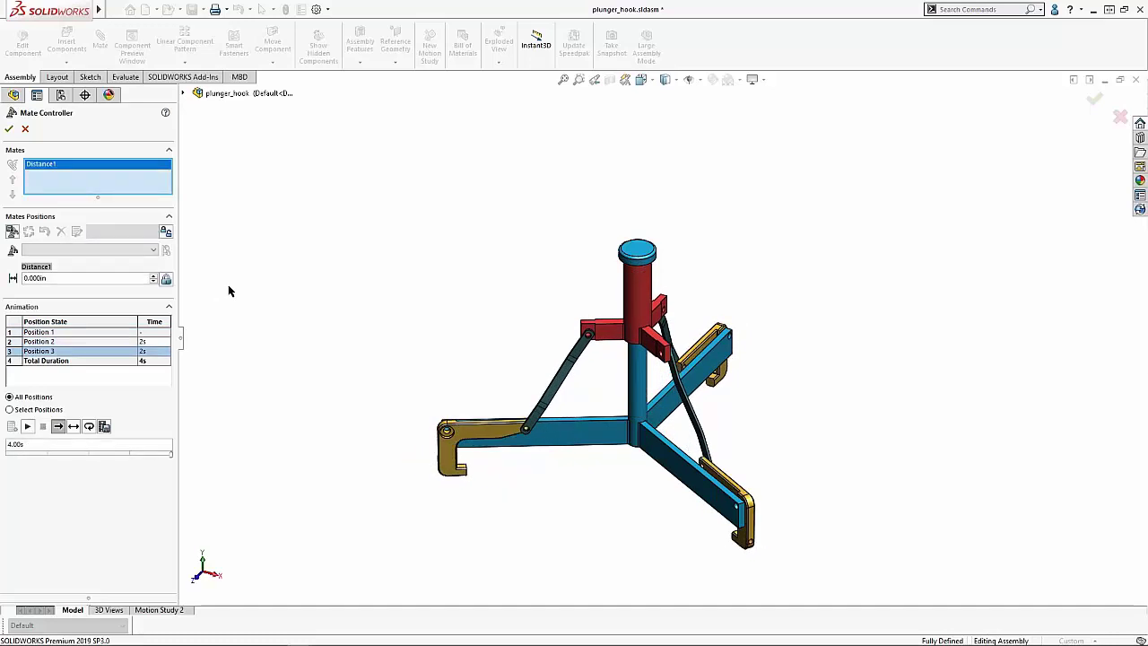
Recall Position 1 and inspect the order of Positions 1 to 3 in the Re-order Positions dialog without changing it.
click(154, 252)
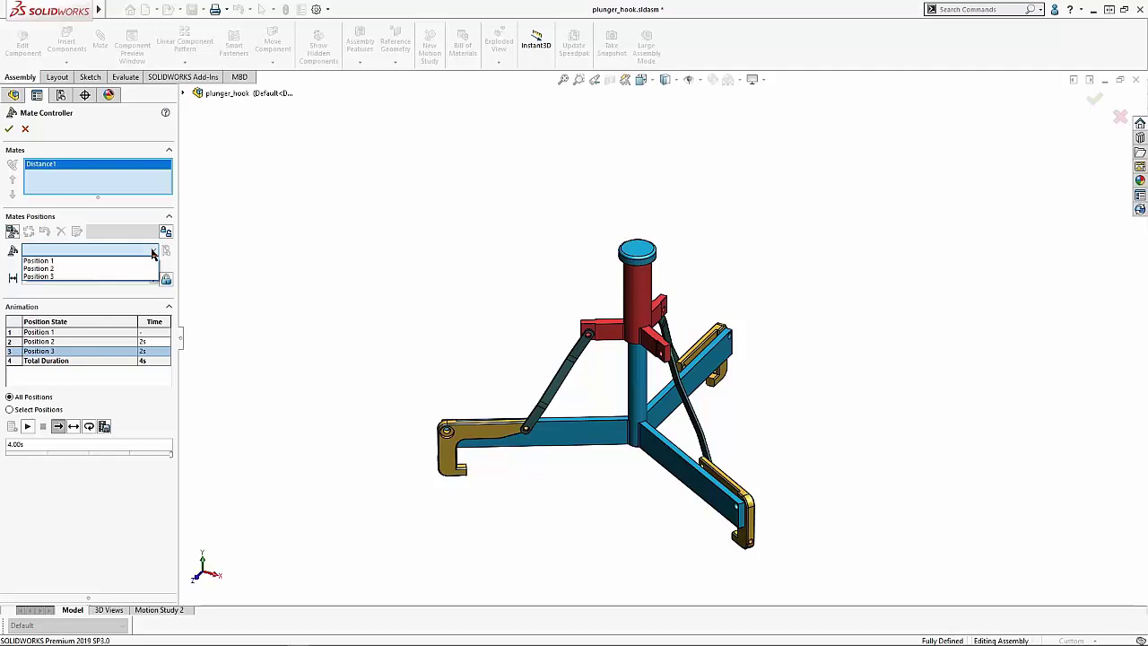
click(108, 261)
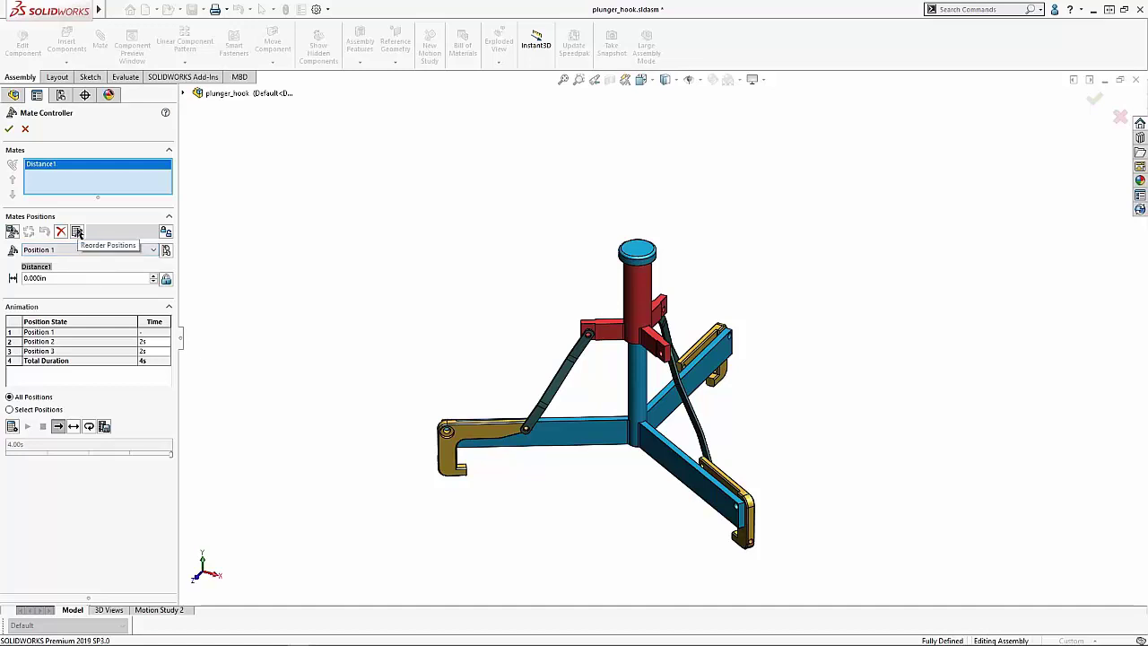
click(77, 231)
drag(524, 263, 309, 182)
click(321, 224)
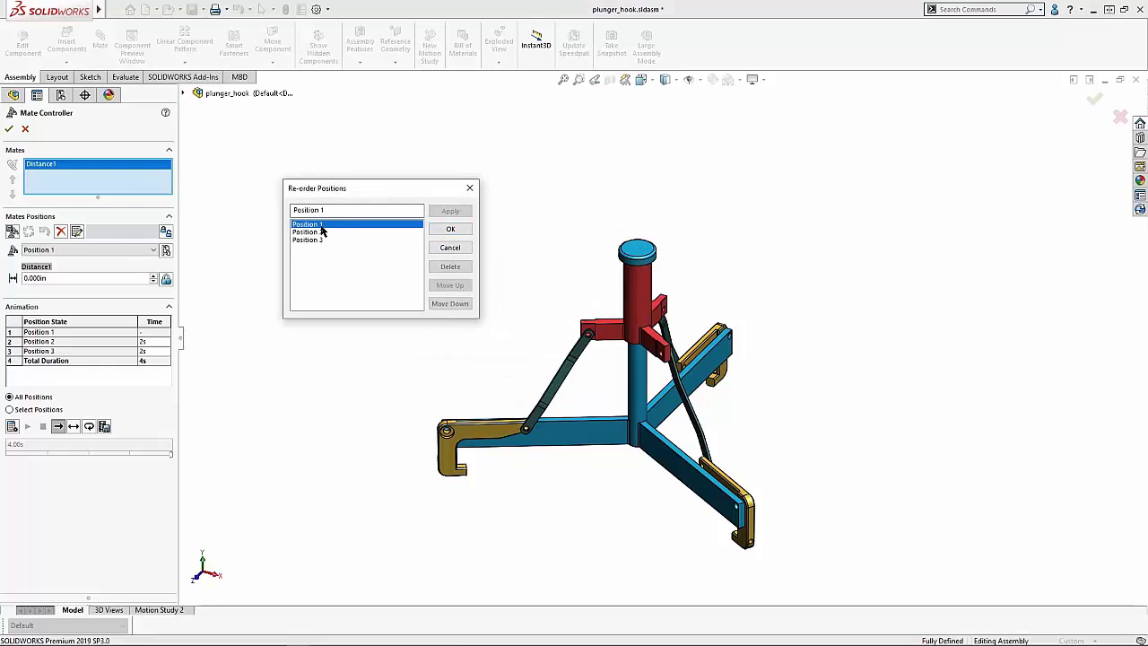
click(319, 232)
click(320, 239)
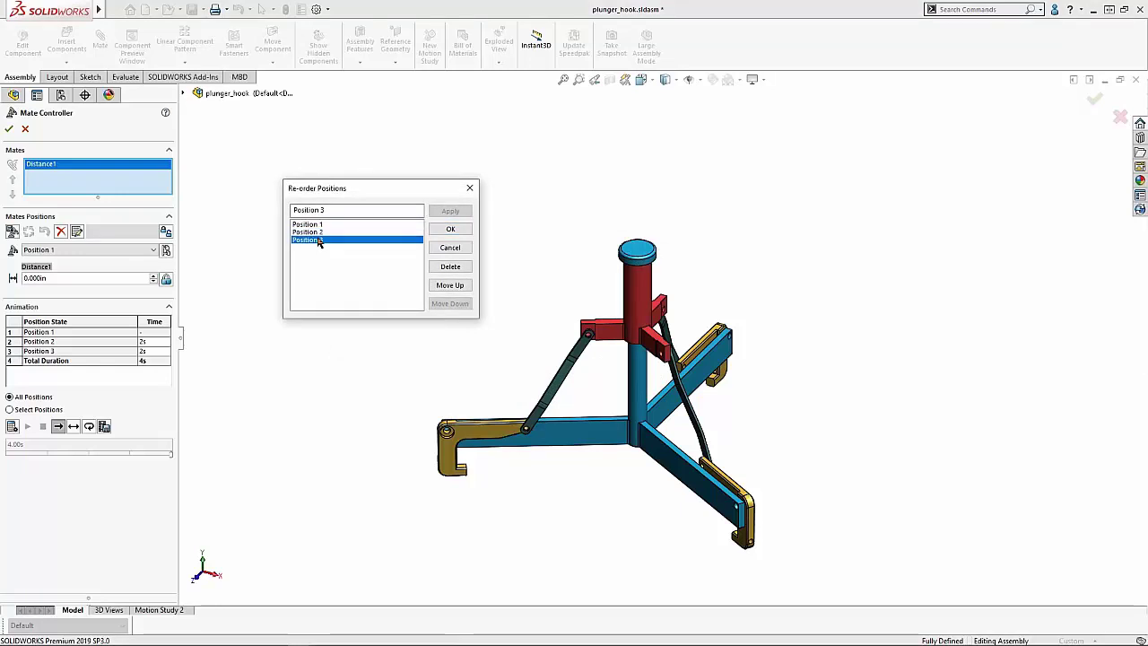
click(323, 231)
click(319, 224)
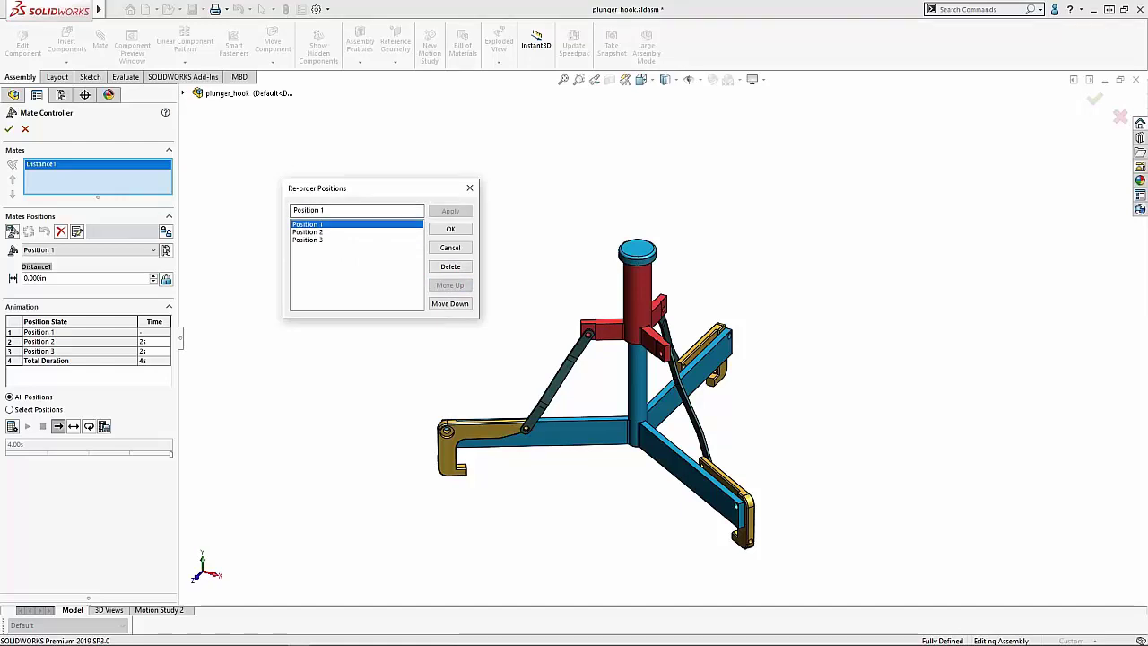
click(470, 188)
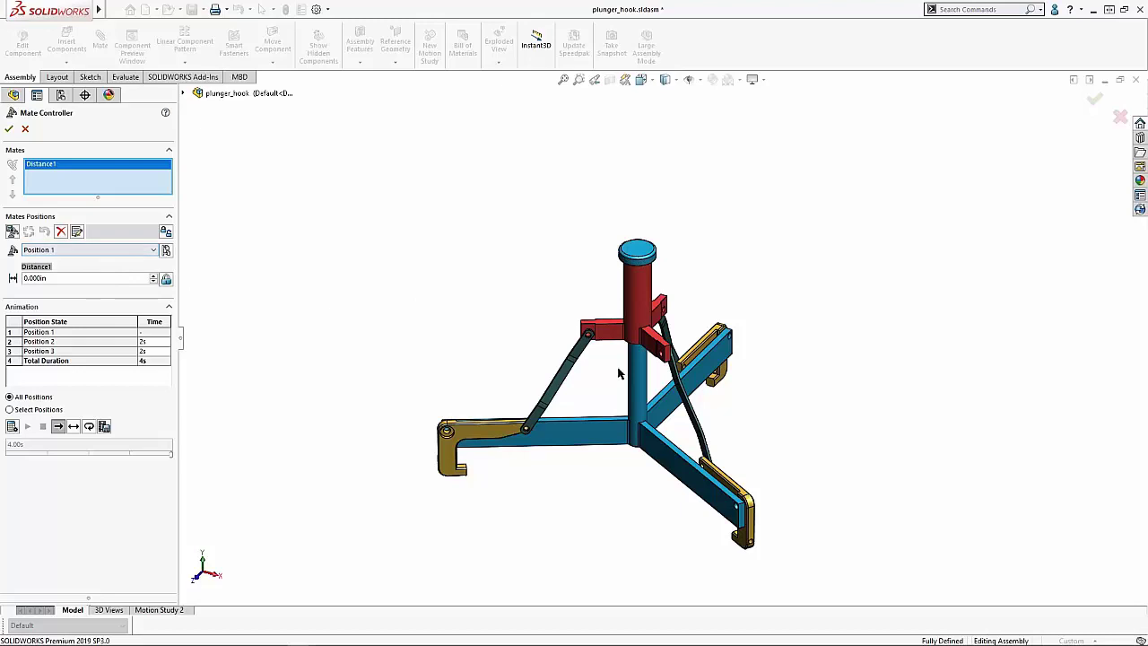
Recall Position 2 and add a mate position named Position 4 from it.
click(120, 250)
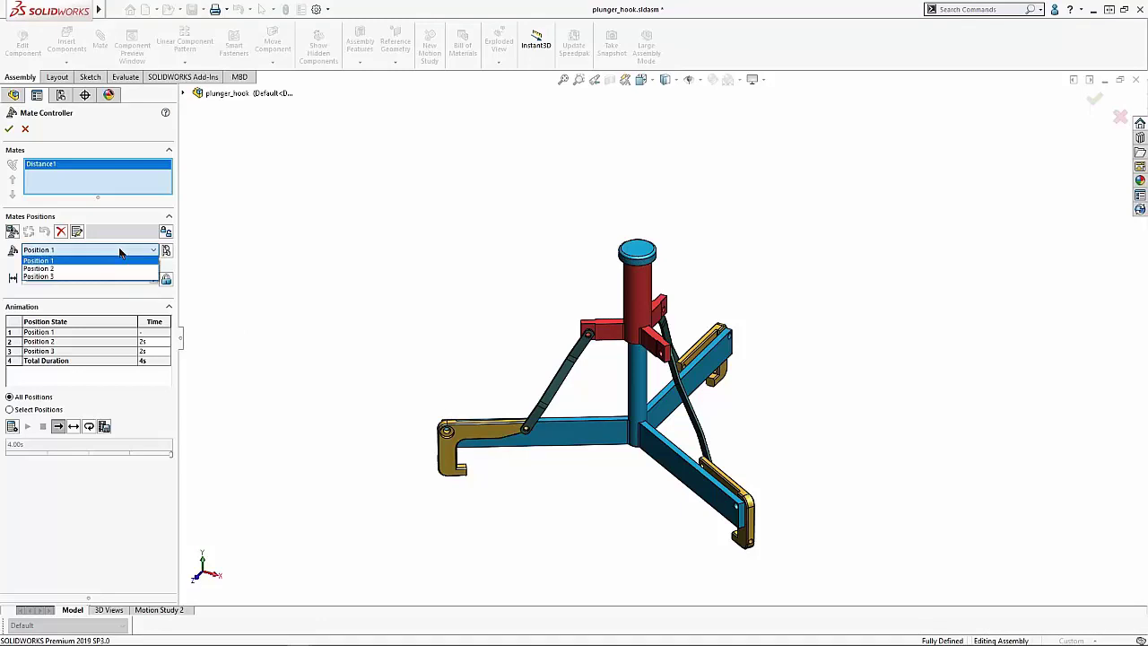
click(107, 269)
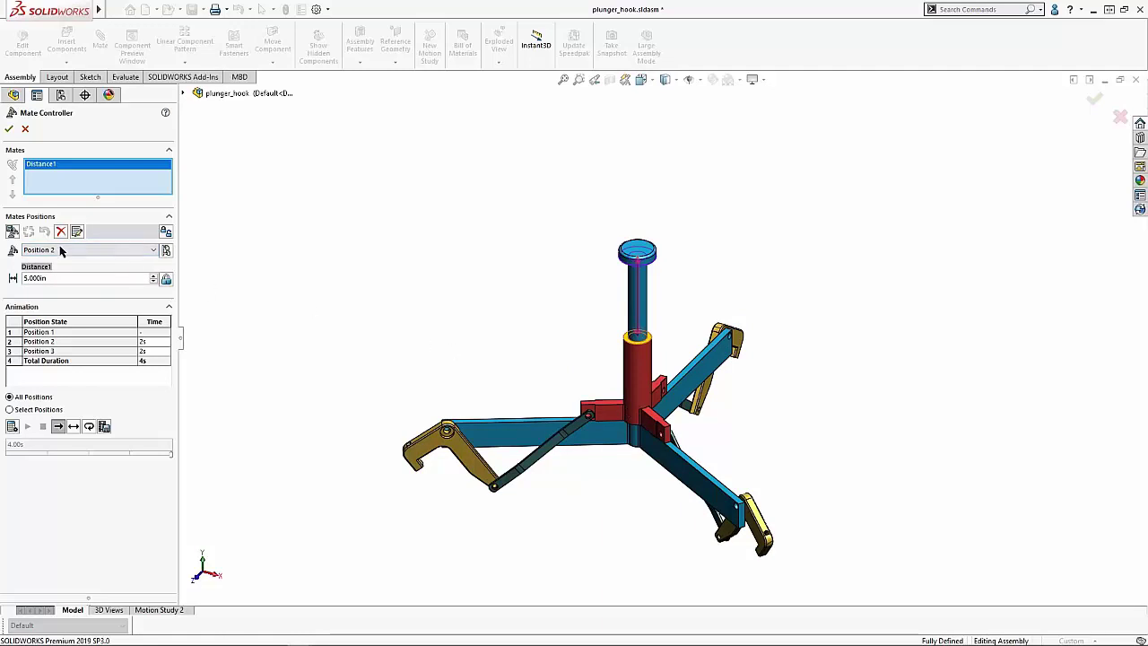
click(13, 233)
click(454, 260)
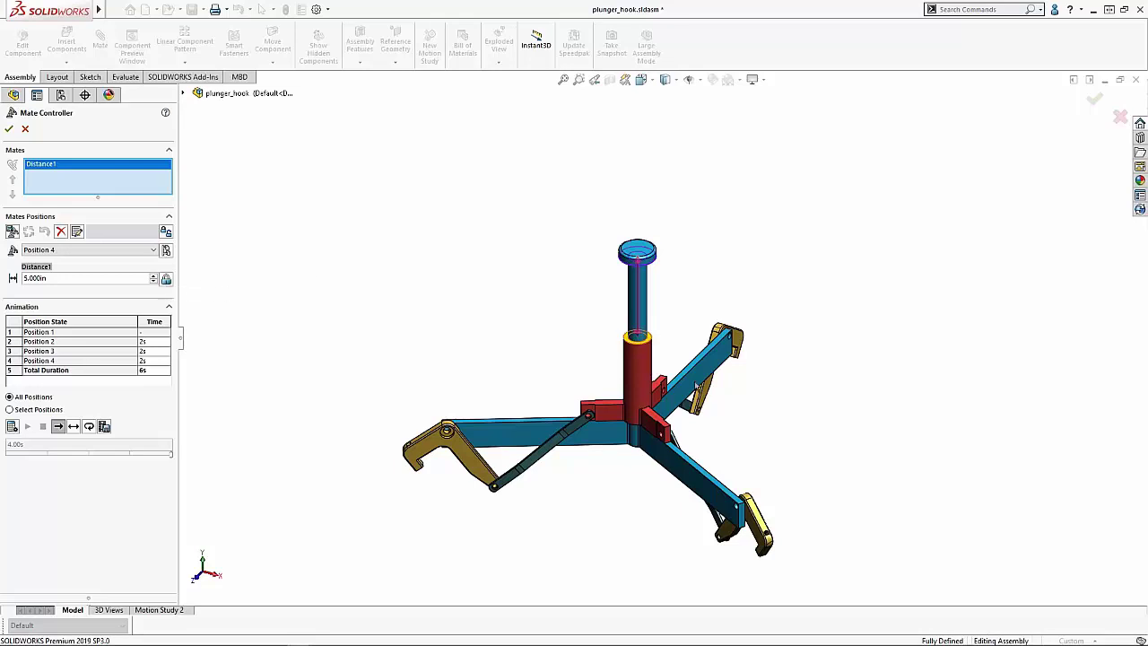
Make the Distance1 mate driven, move the collar freely up to about 4.445 in, and update Position 4.
click(166, 281)
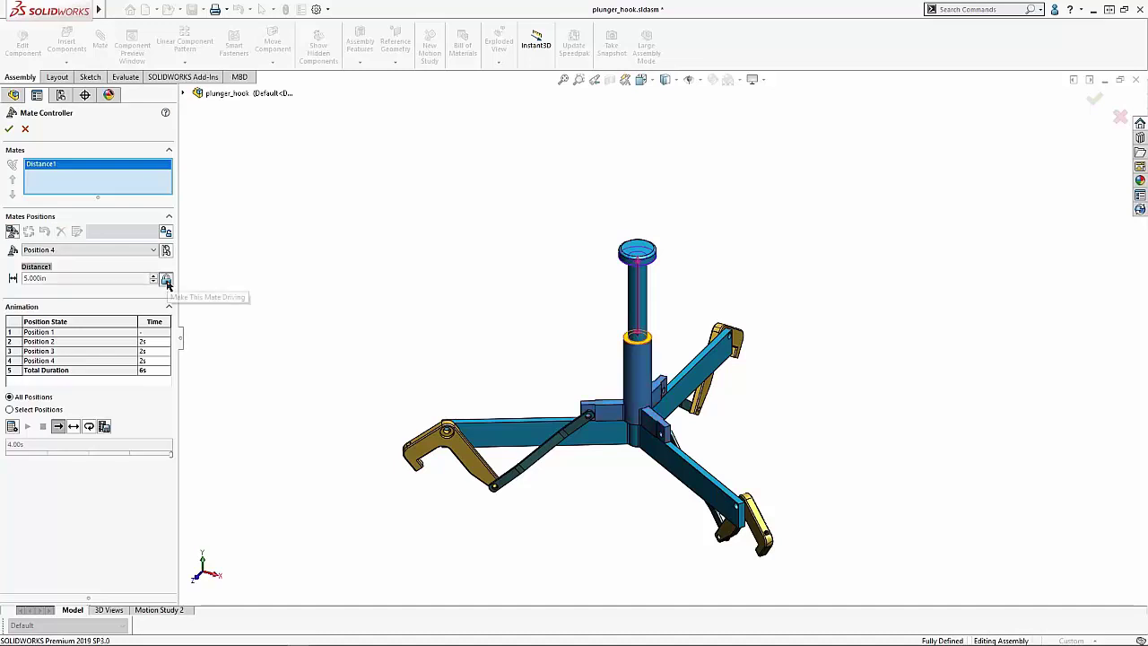
drag(650, 390, 642, 369)
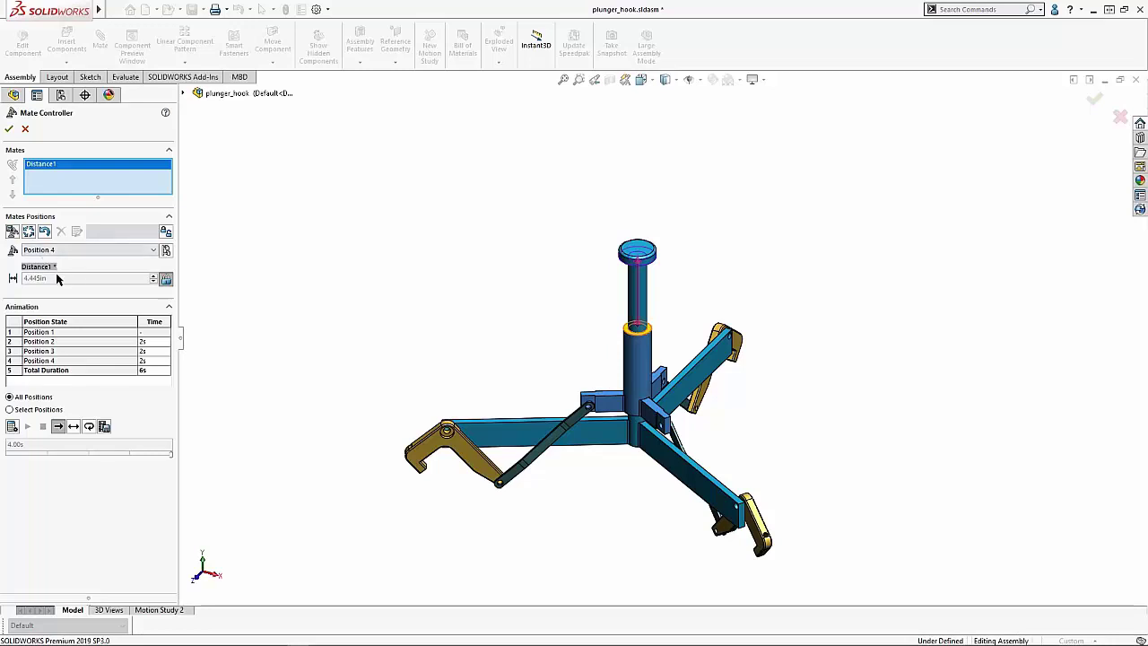
click(31, 233)
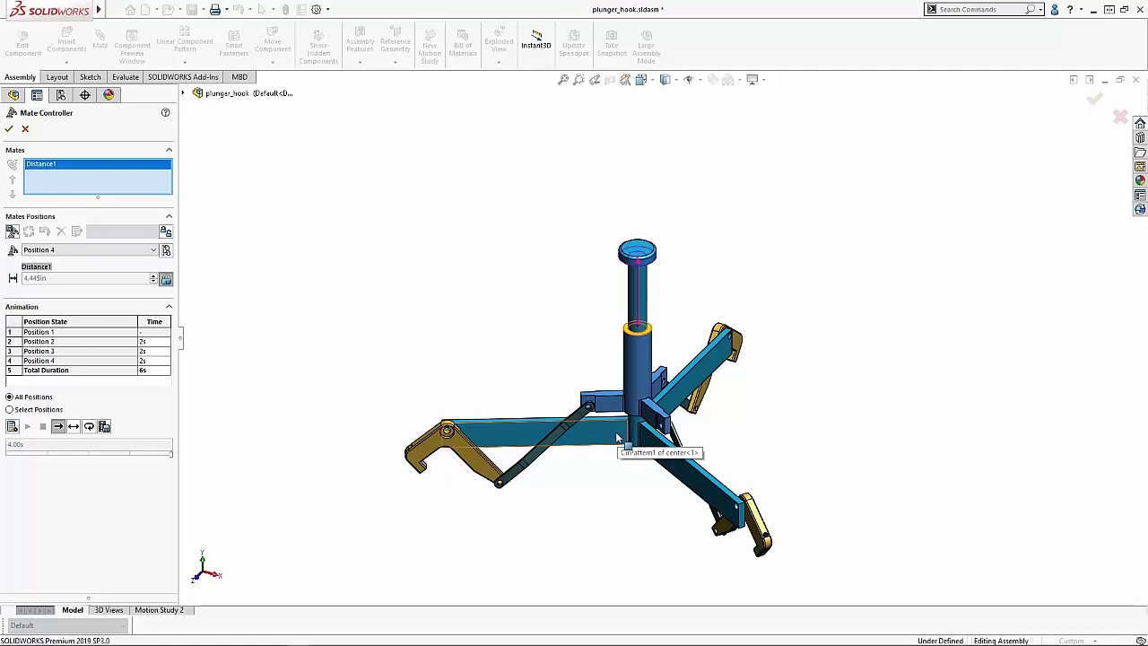
Set the animation time of Position 4 to 0.5 s.
double_click(142, 360)
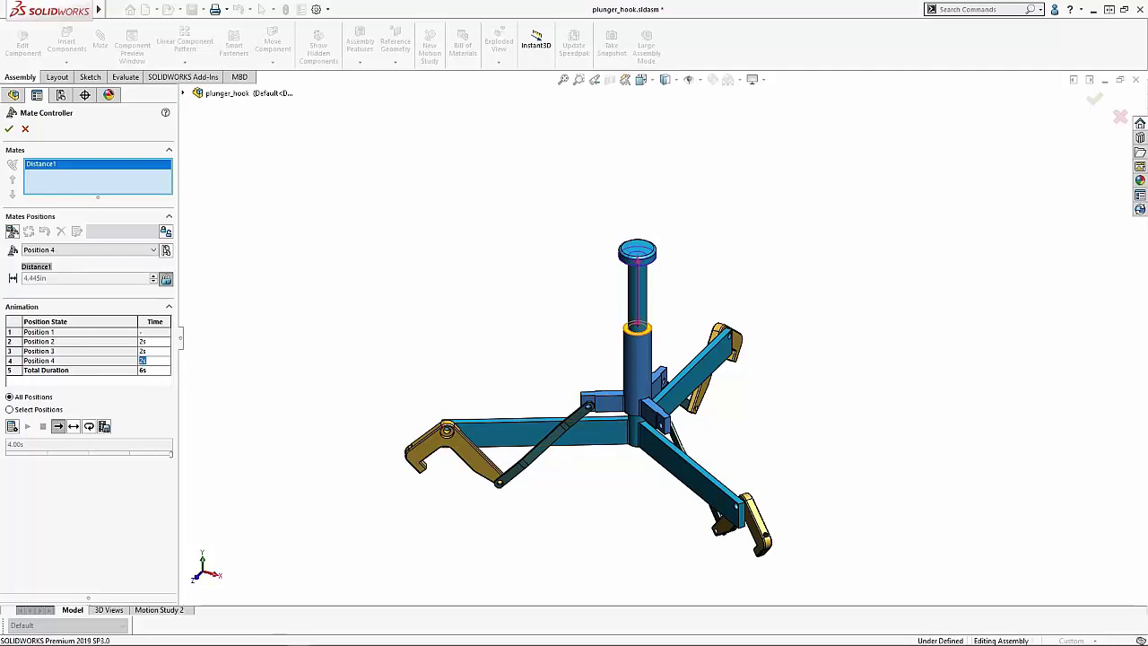
text(0.5)
key(Return)
Recall Position 2, add a mate position named Position 5 from it, and calculate the animation.
click(154, 250)
click(68, 275)
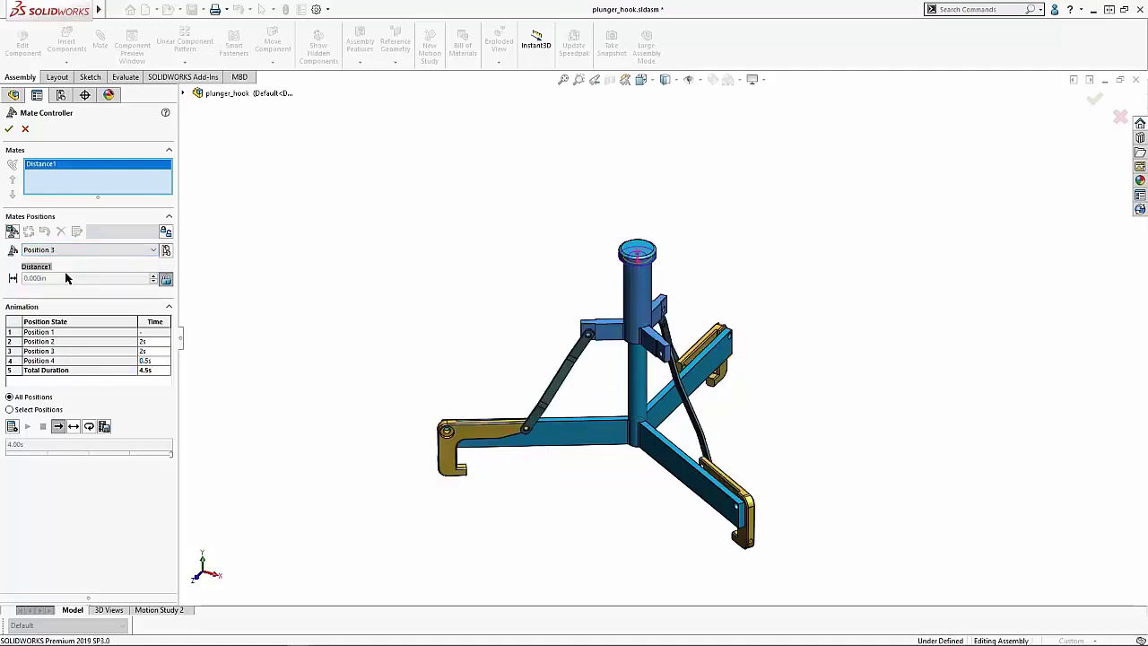
click(98, 250)
click(84, 269)
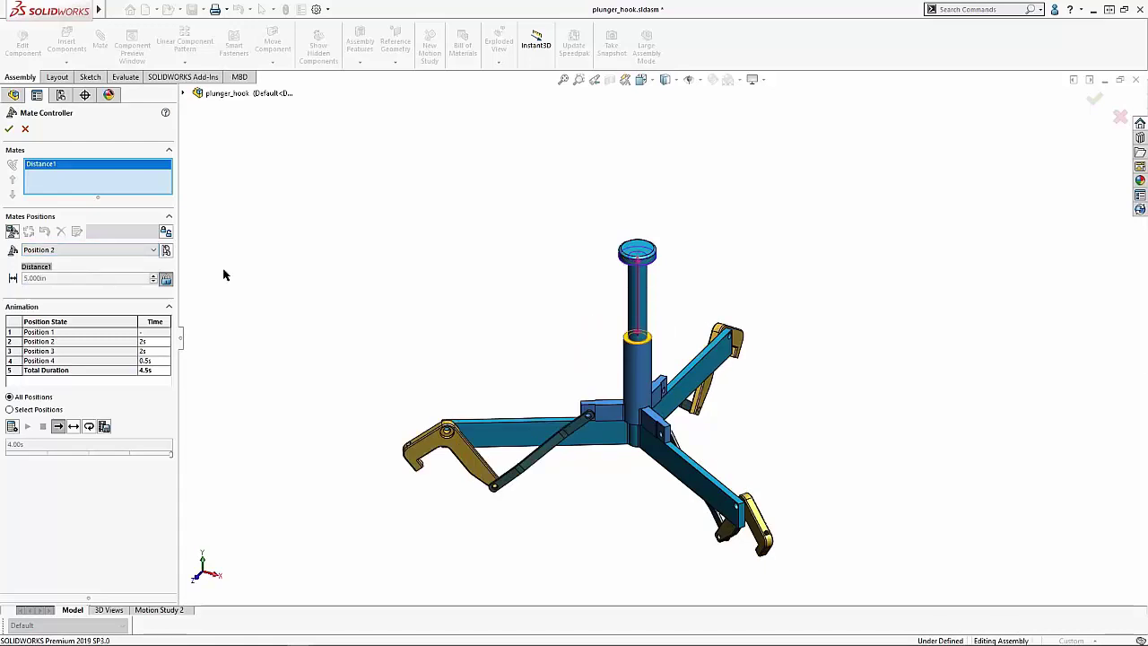
click(12, 231)
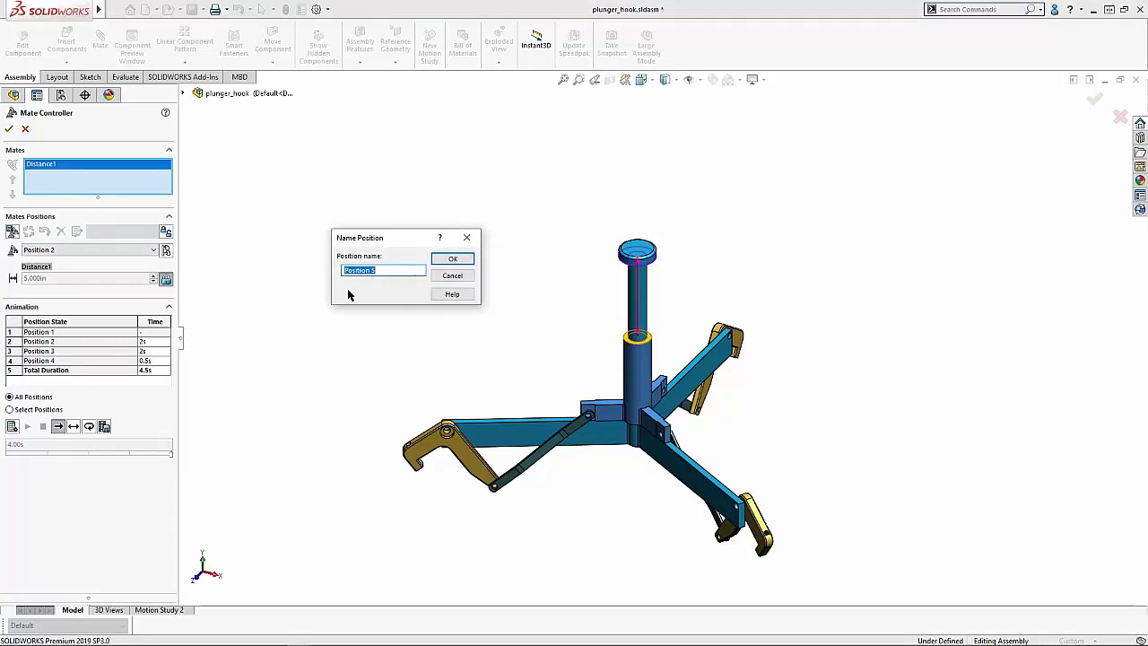
click(456, 259)
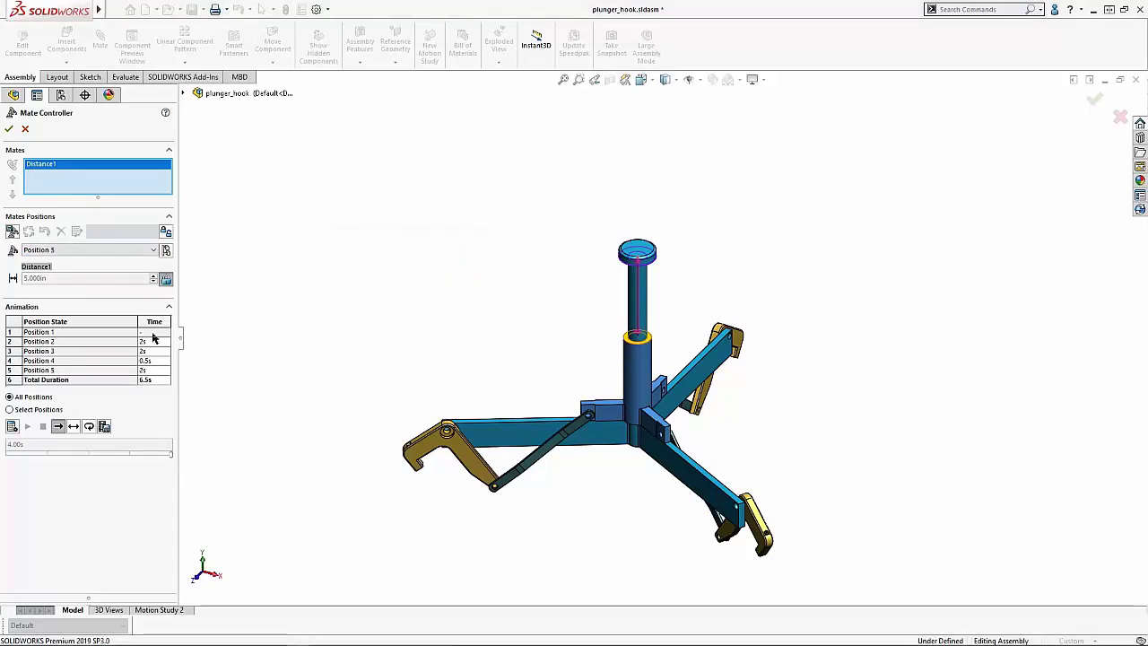
click(11, 427)
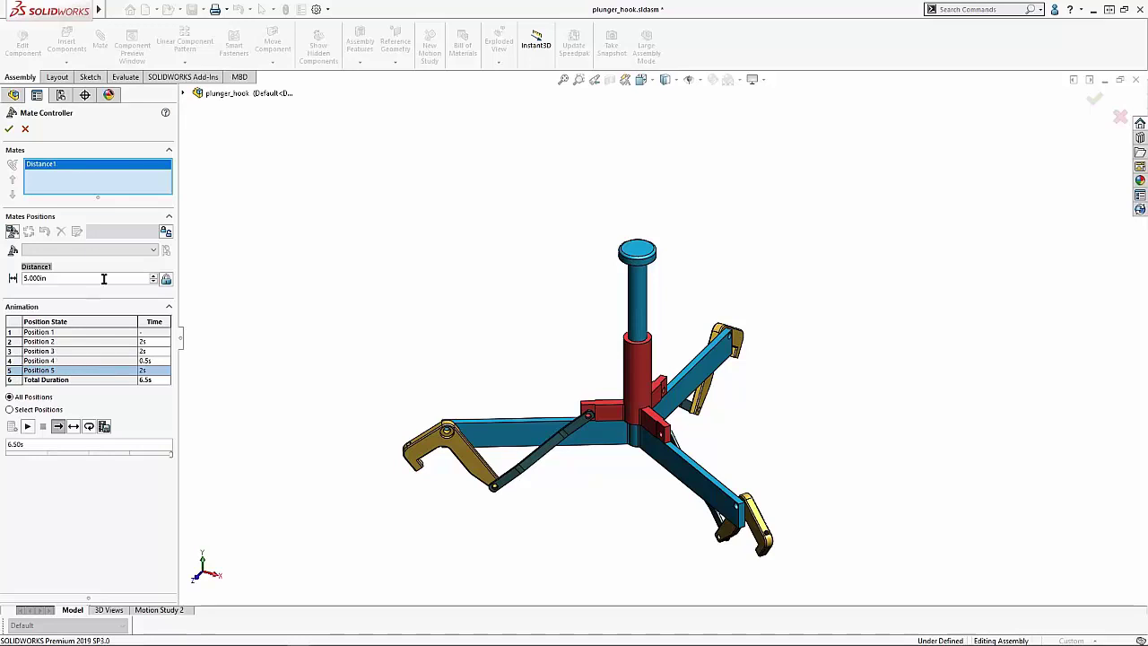
Recall Position 1, reorder the mate positions so that Position 3 comes last, and recalculate the animation.
click(80, 248)
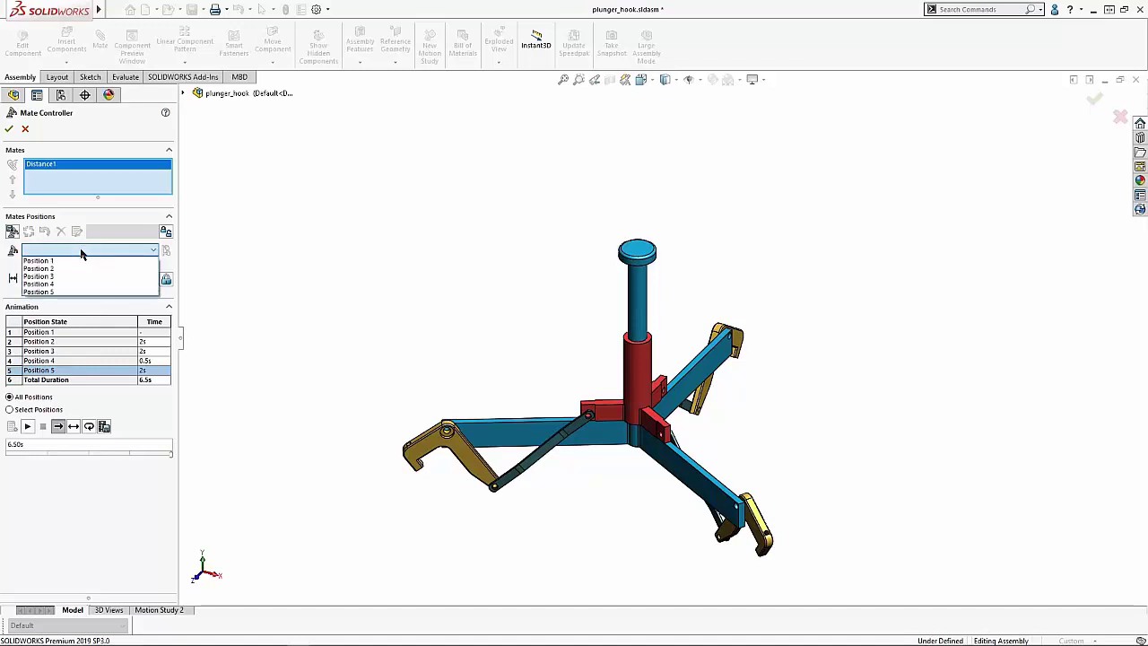
click(76, 260)
click(77, 230)
click(310, 239)
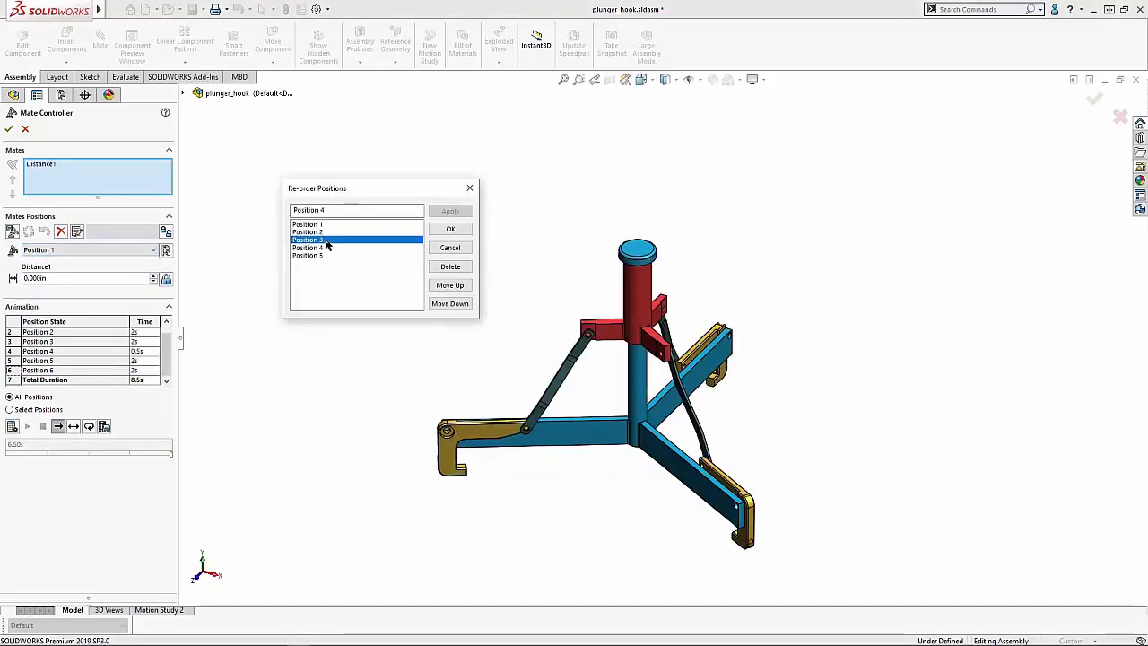
click(450, 303)
click(450, 303)
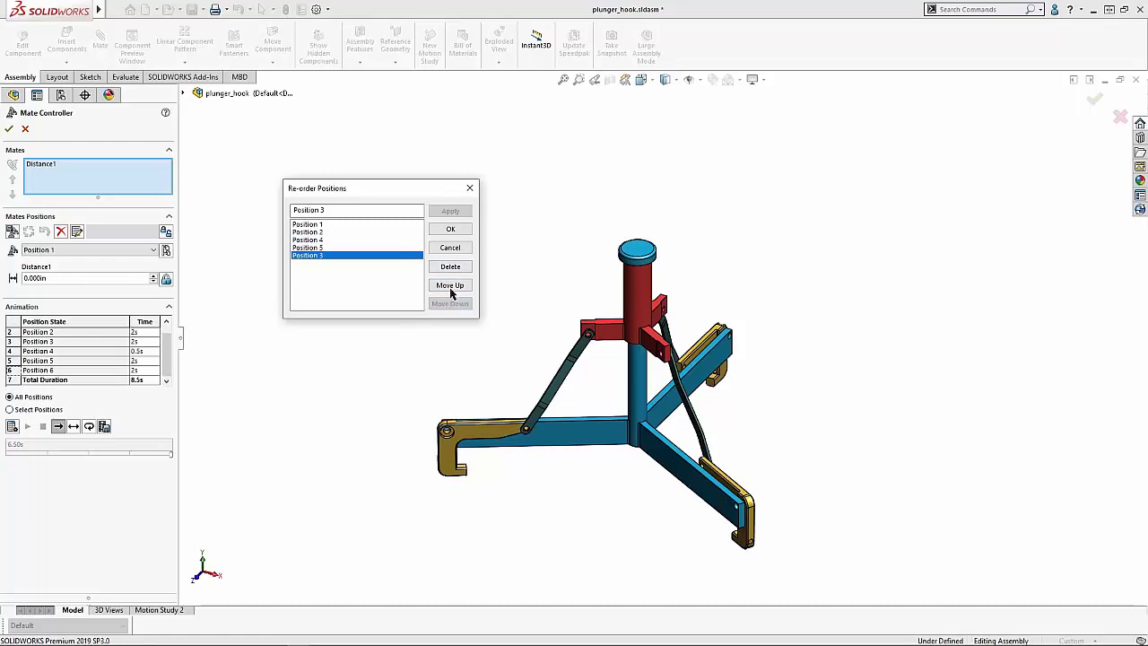
click(450, 228)
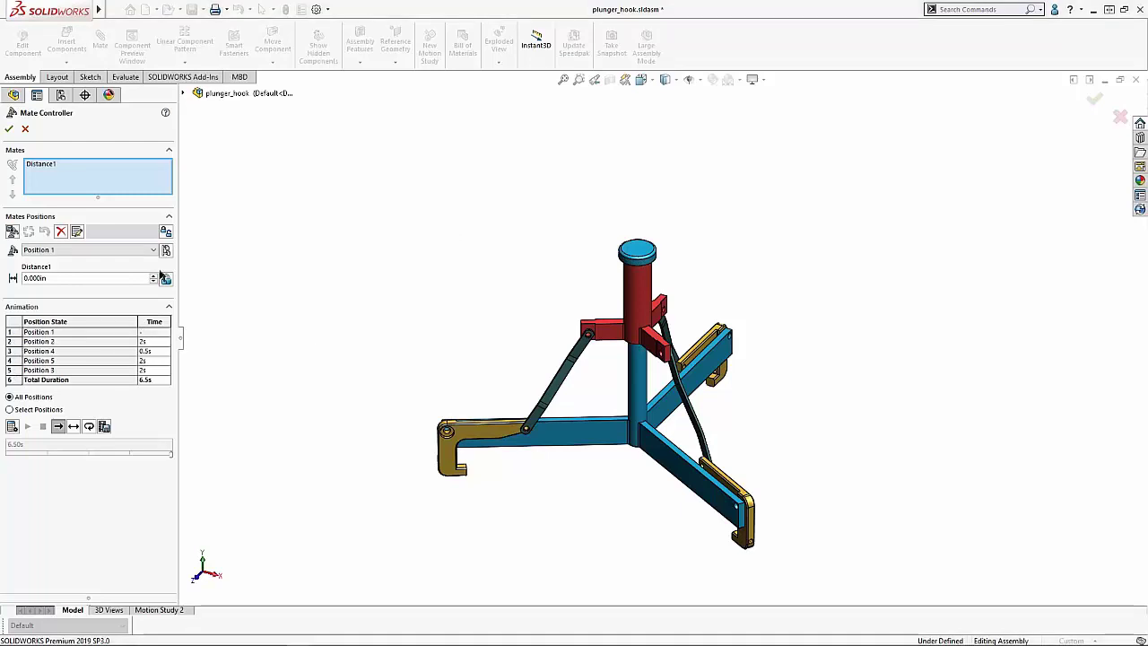
click(23, 426)
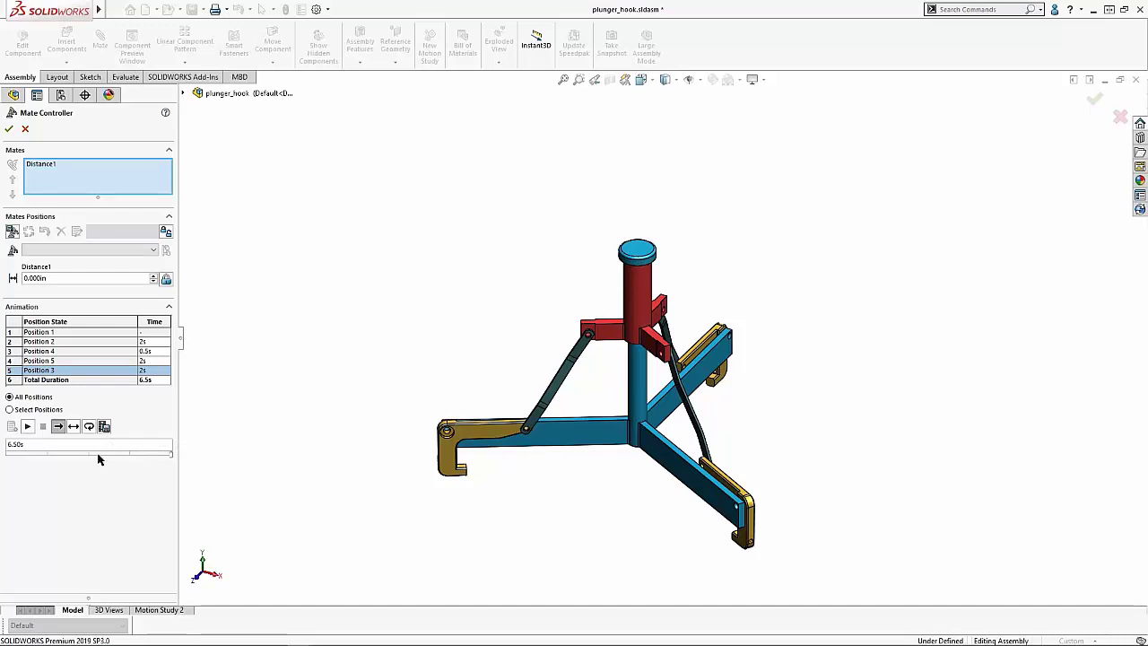
mouse_move(171, 461)
mouse_down()
mouse_move(72, 462)
mouse_move(171, 461)
mouse_up()
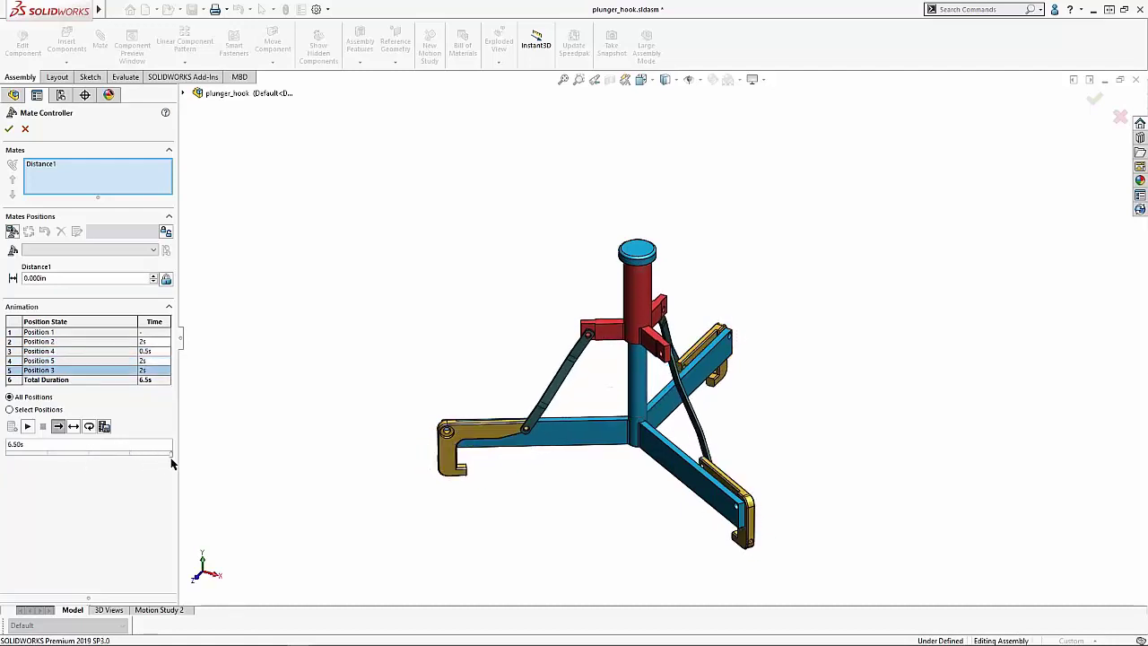
Examine the file types offered for saving the animation, such as MP4 video, and cancel without saving.
click(104, 427)
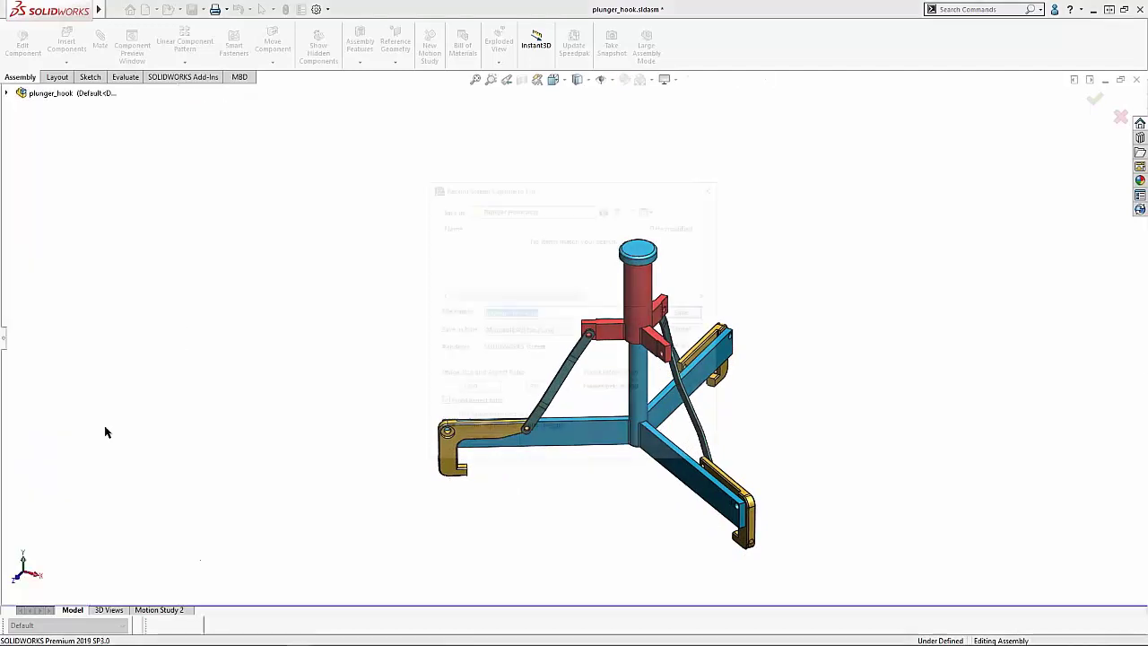
click(545, 331)
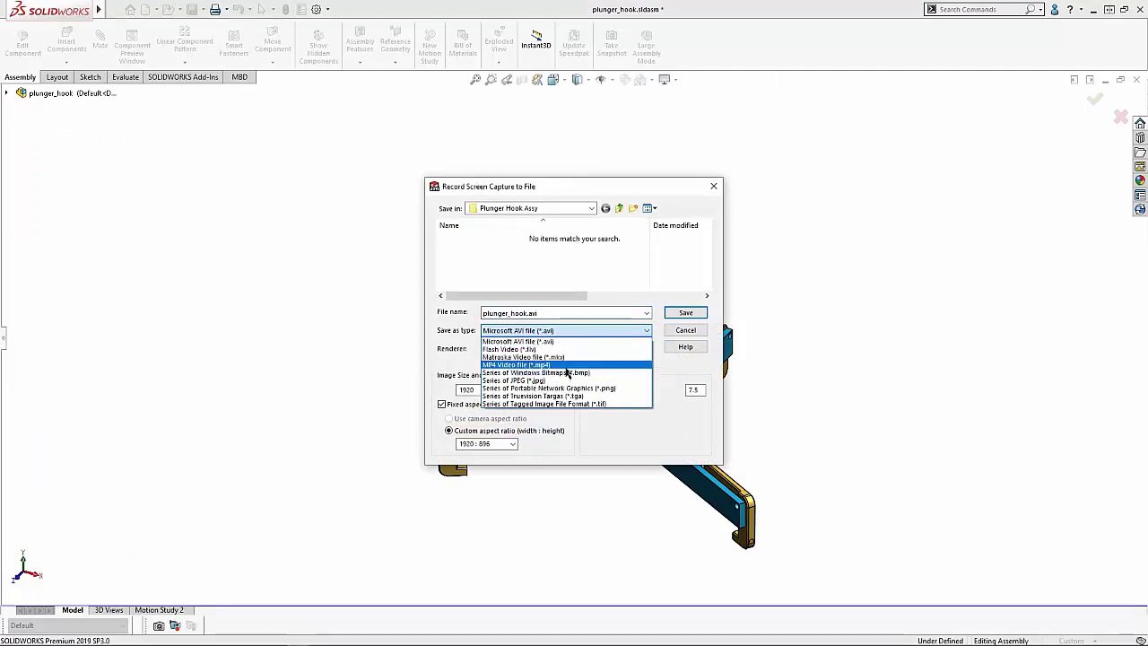
click(682, 332)
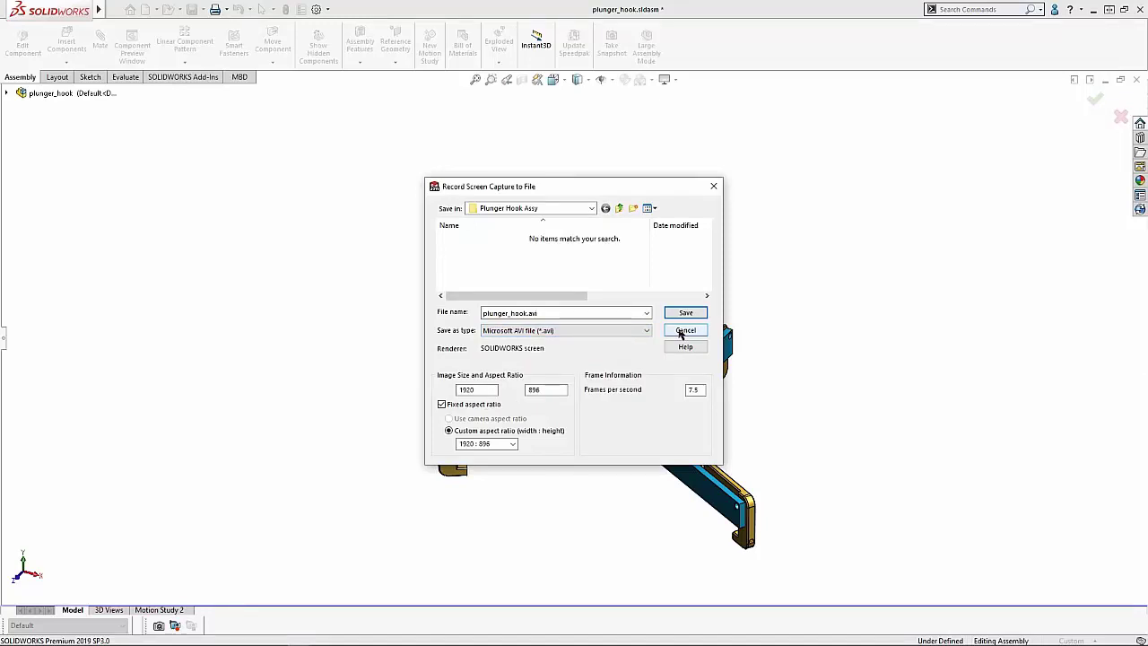
click(683, 331)
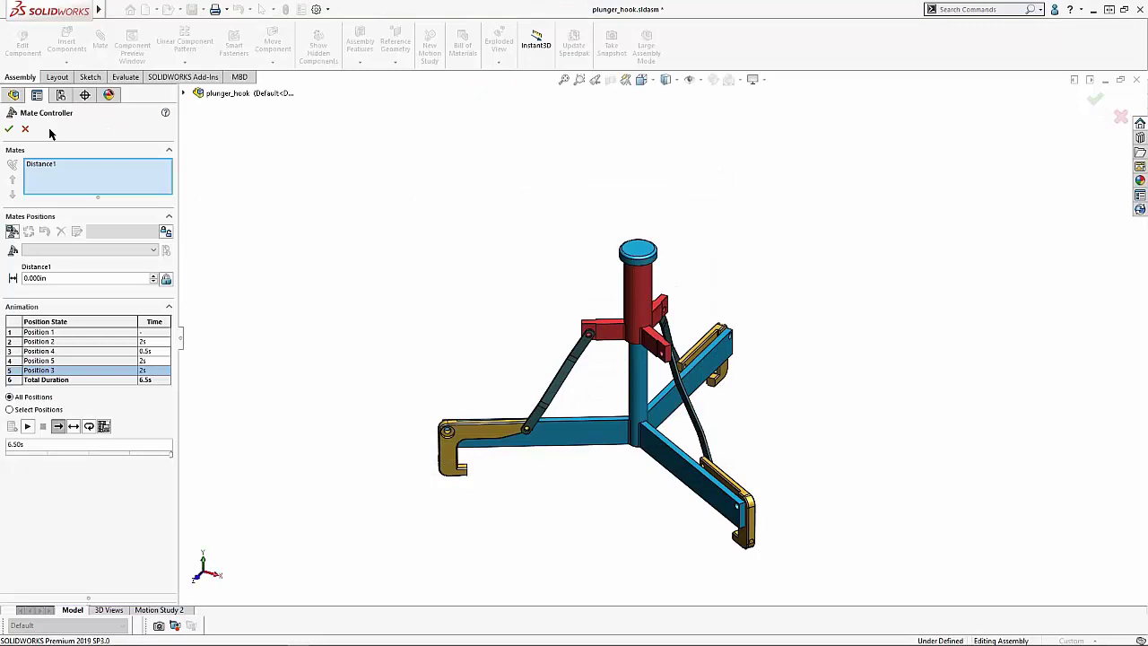
Accept the Mate Controller and close the plunger hook assembly.
click(10, 130)
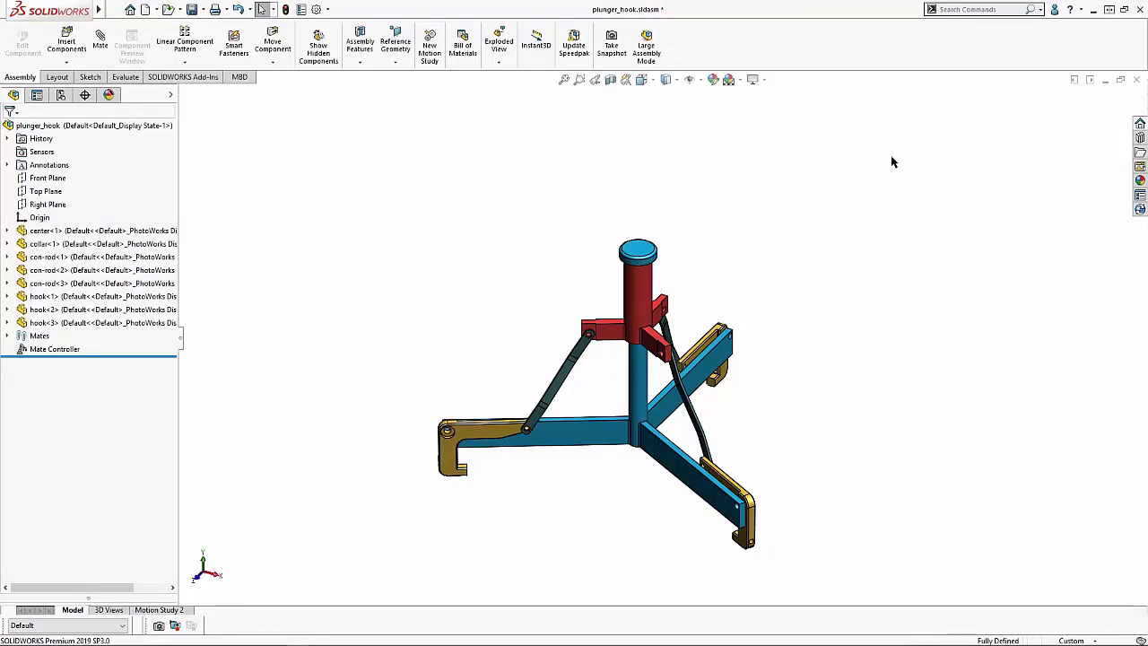
click(1137, 82)
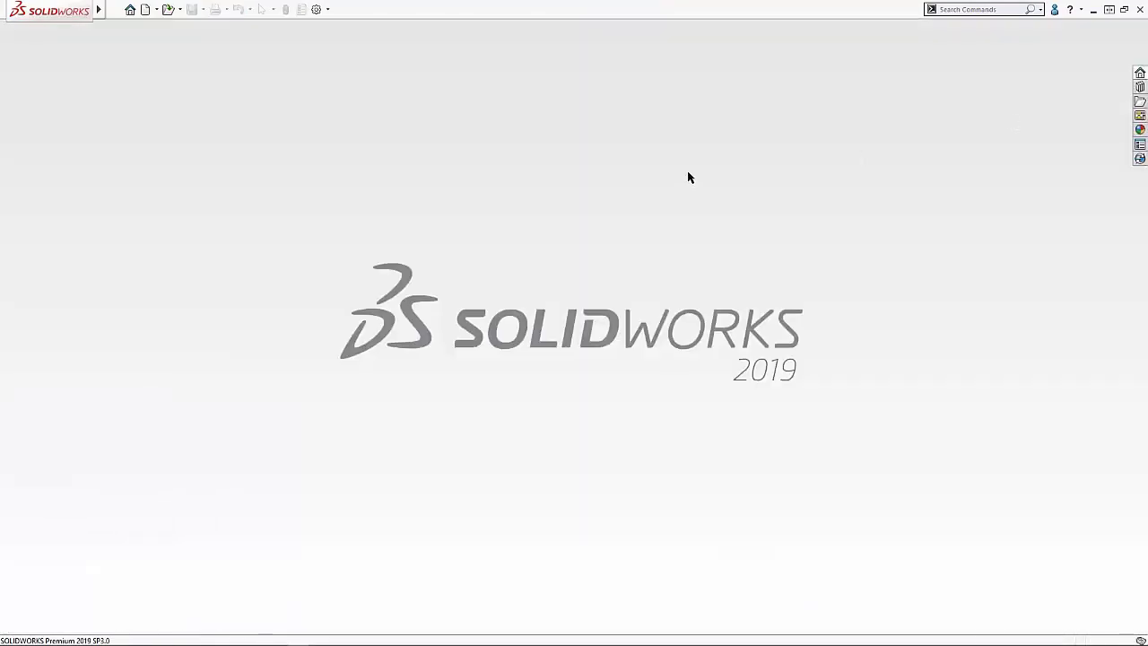
Switch to the presentation, advance to the puzzle slide, and open the Puzzle Box Assy assembly in SOLIDWORKS.
key(alt+Tab)
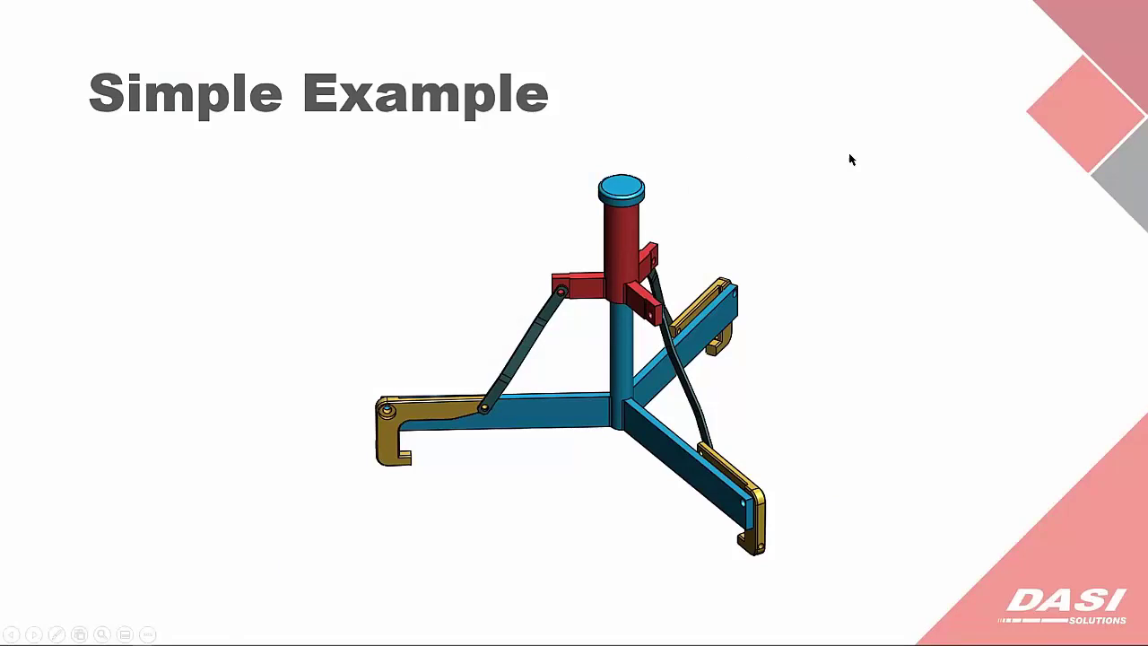
key(Right)
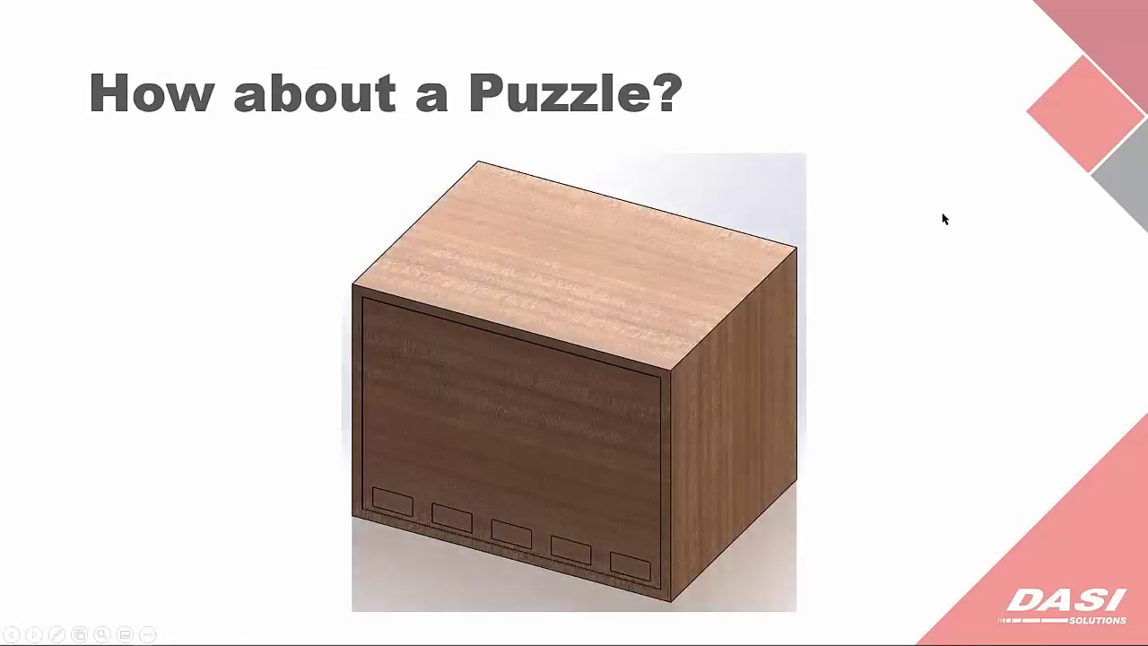
click(590, 305)
click(527, 297)
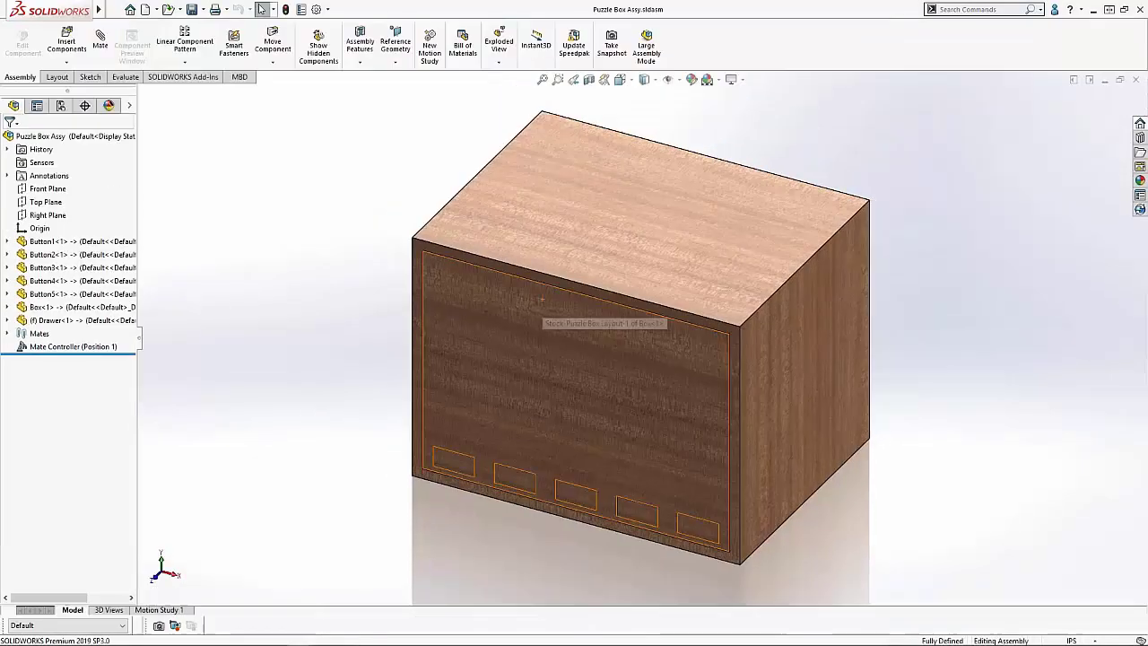
Edit the puzzle box's existing Mate Controller and calculate the animation for all its positions.
click(74, 348)
click(82, 312)
scroll(124, 337, down, 3)
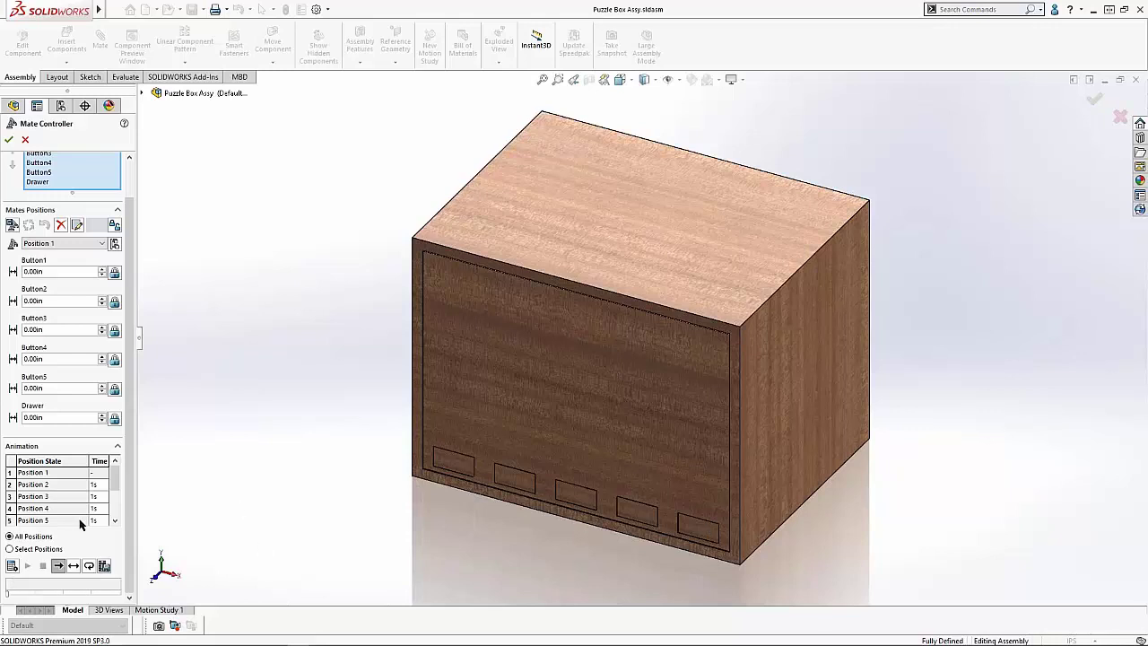
click(13, 566)
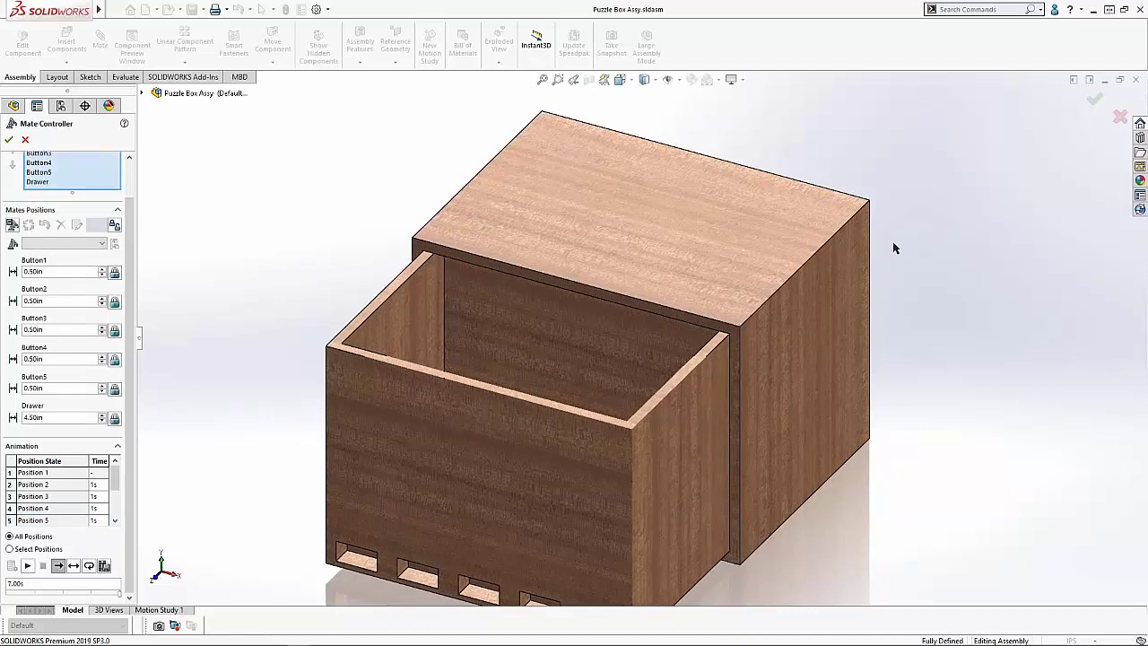
Accept the puzzle box's Mate Controller.
click(13, 140)
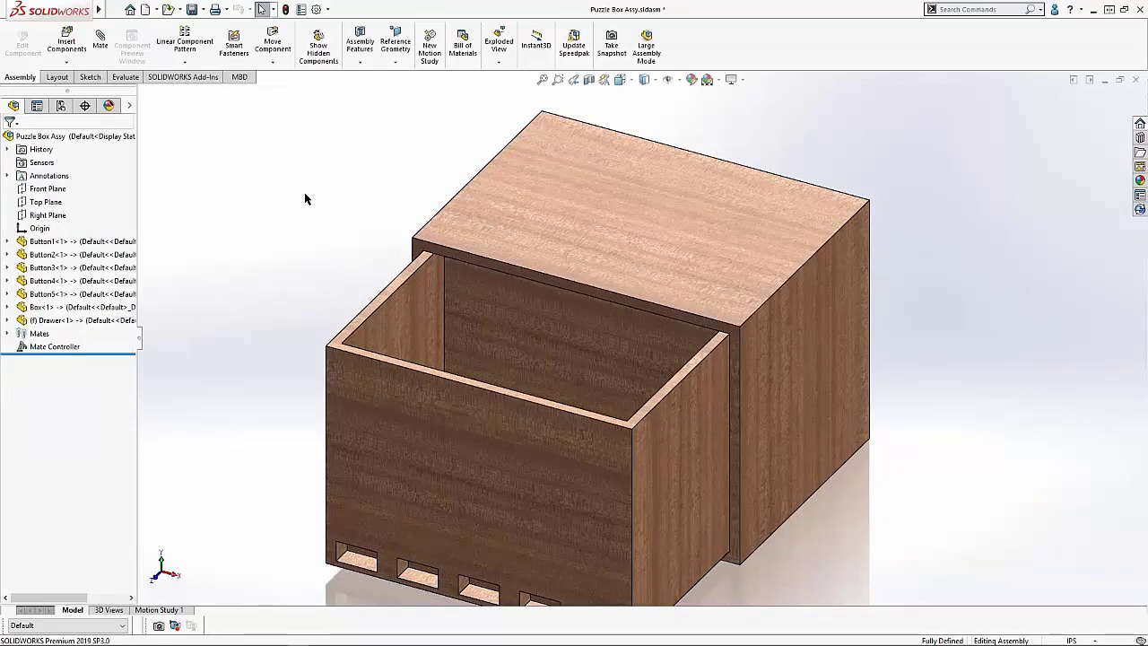
key(alt+Tab)
key(alt+Tab)
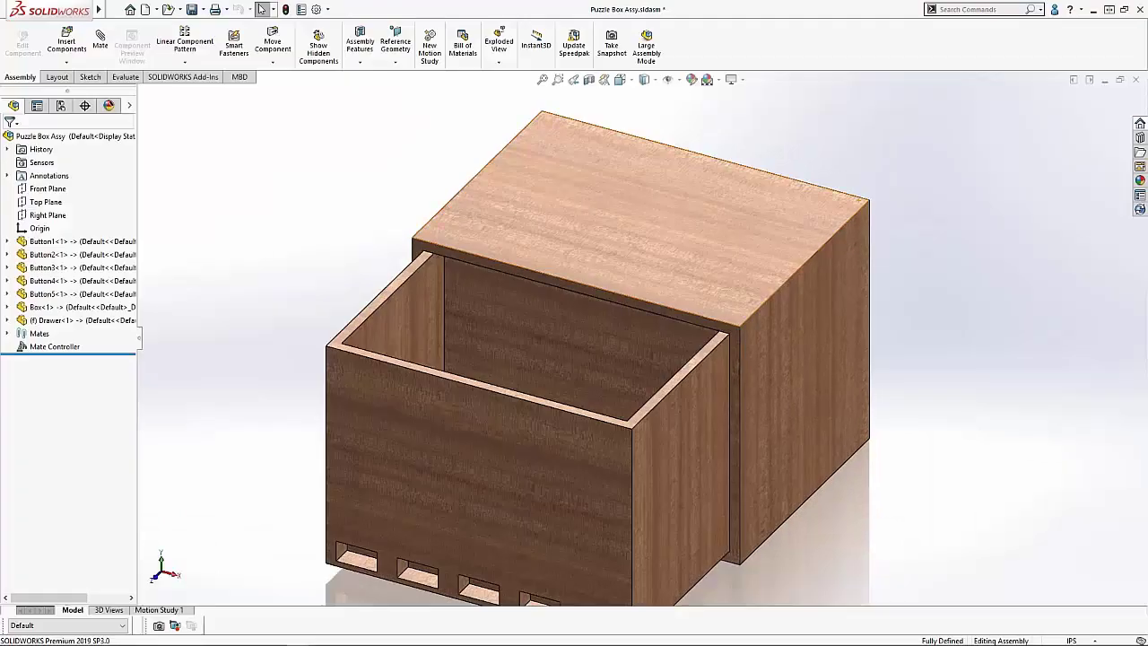
Switch to the Slide Assy assembly, opening any referenced documents that have changed and rebuilding it.
key(ctrl+F2)
key(Escape)
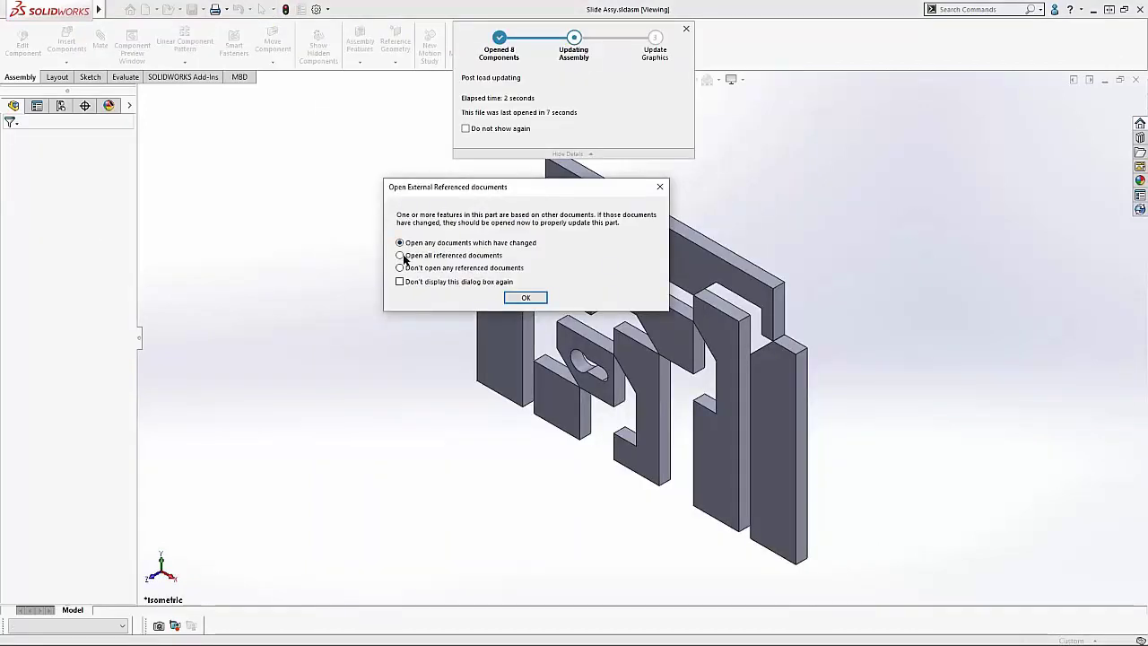
click(526, 297)
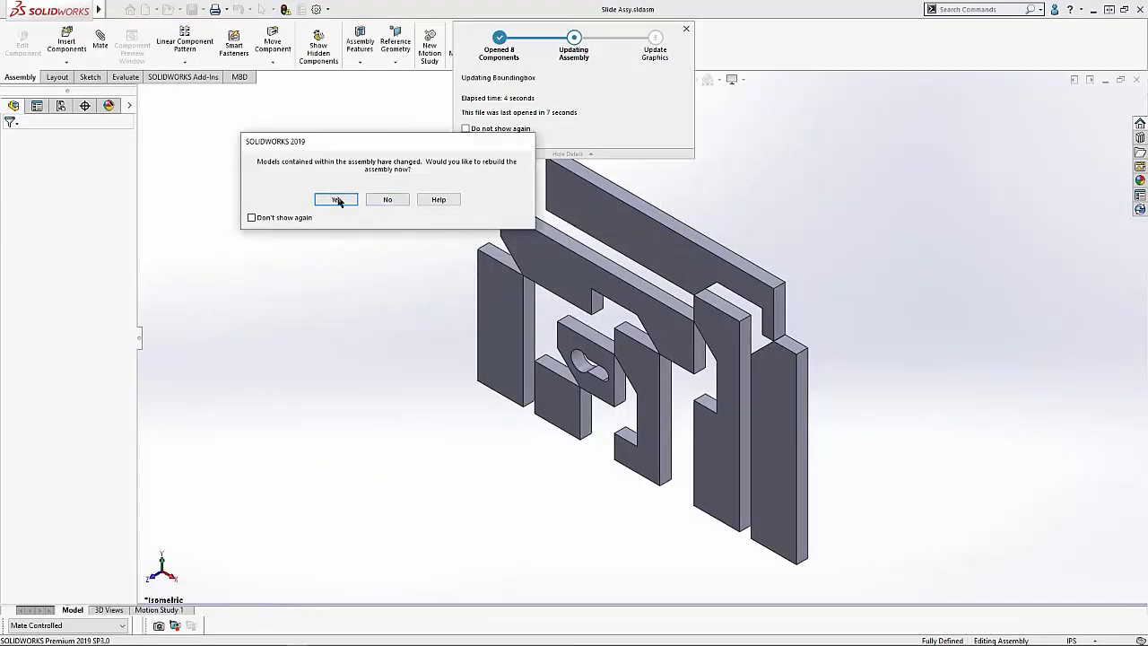
click(336, 200)
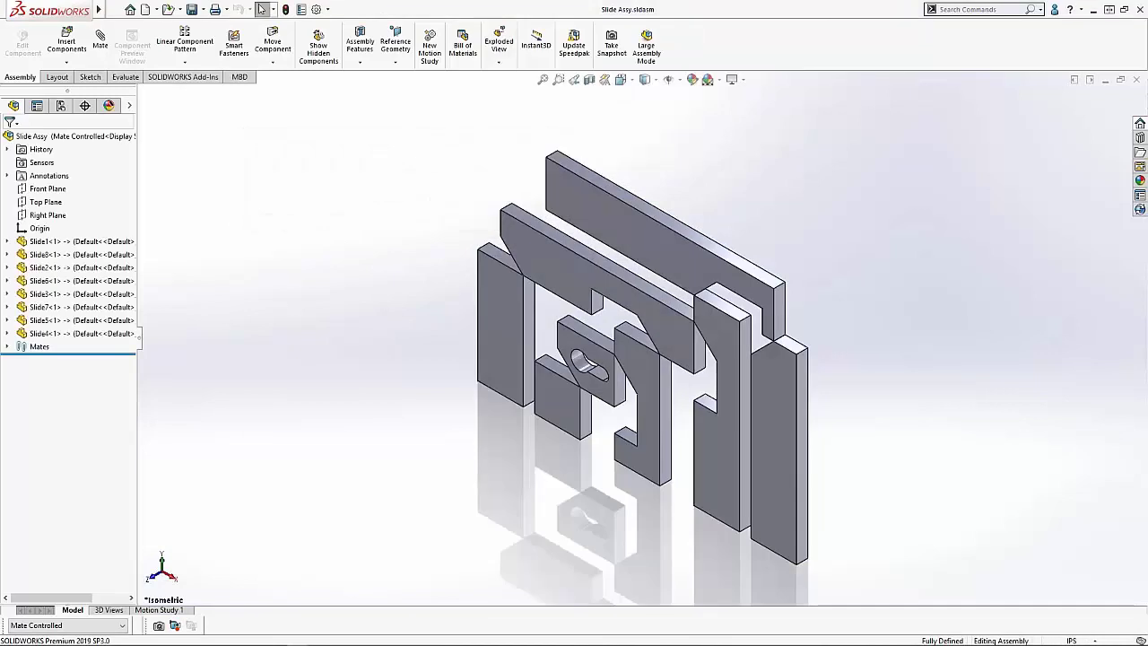
Suppress the Slide1 Position through Slide8 Position mates in the slide assembly.
click(7, 346)
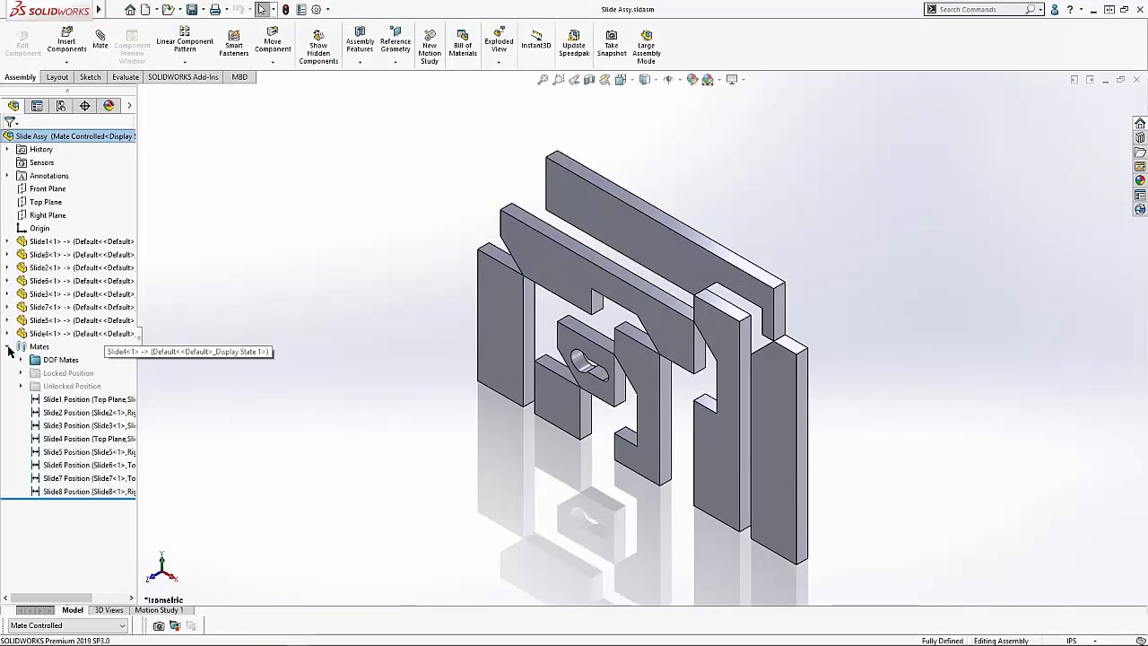
click(77, 399)
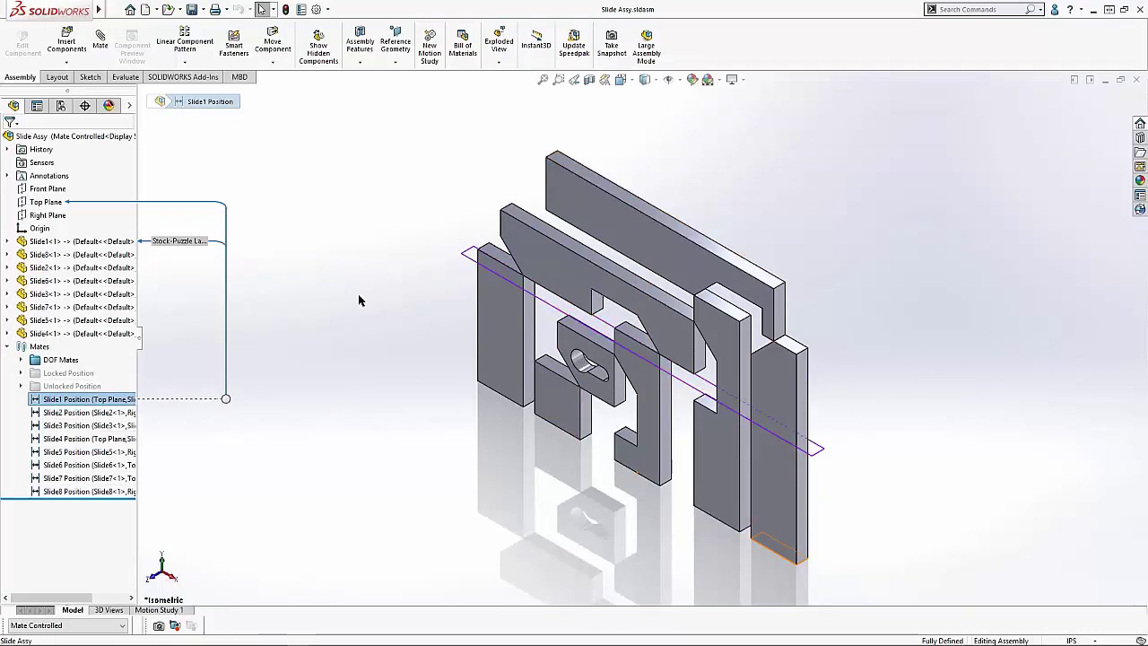
shift+click(46, 492)
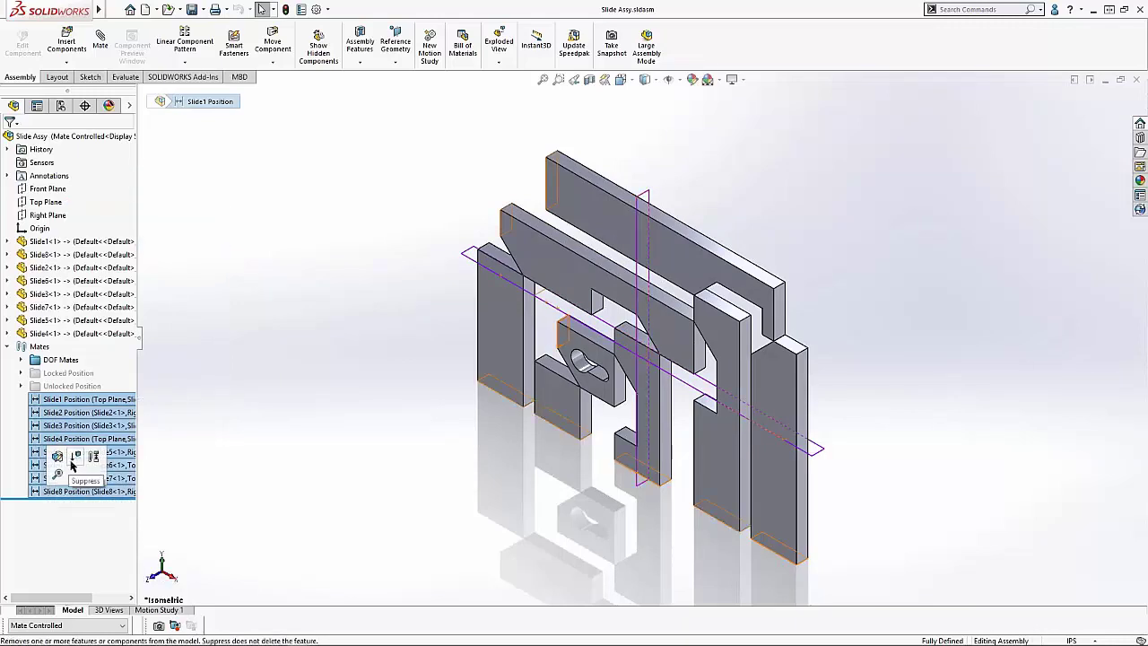
click(75, 457)
Move Slide1, Slide2, Slide3 and Slide5 freely along their tracks to test their motion.
drag(755, 444, 779, 386)
drag(683, 266, 619, 227)
mouse_move(733, 337)
mouse_down()
mouse_move(735, 313)
mouse_move(733, 344)
mouse_up()
drag(655, 330, 677, 342)
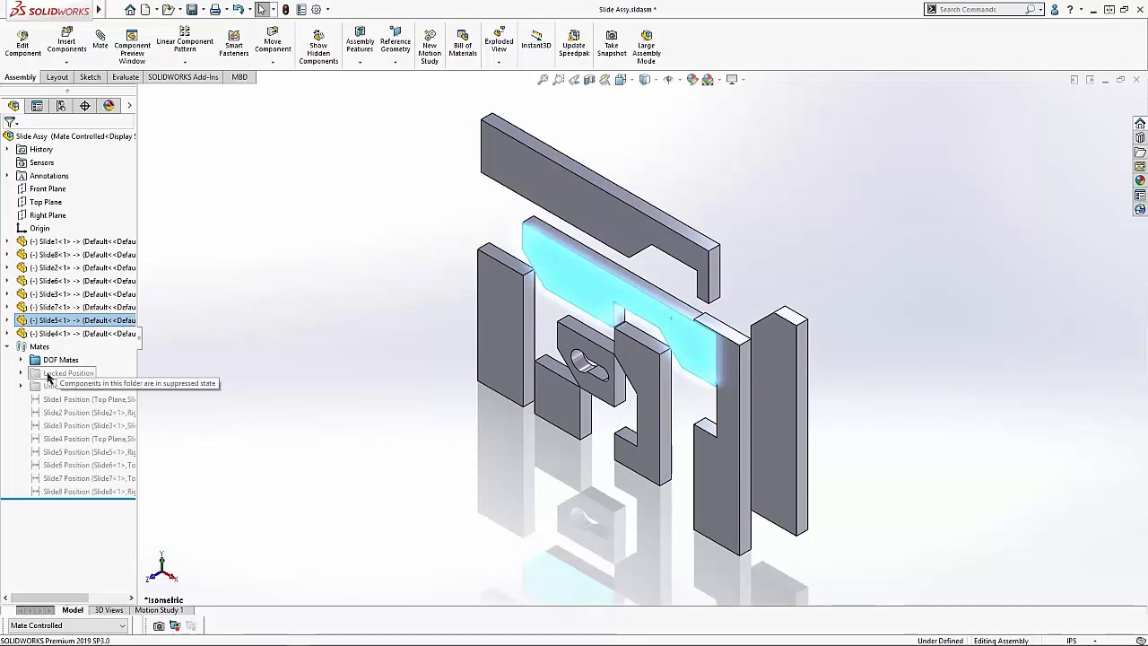
Unsuppress the Locked Position mate folder and inspect the mates it contains.
right_click(48, 377)
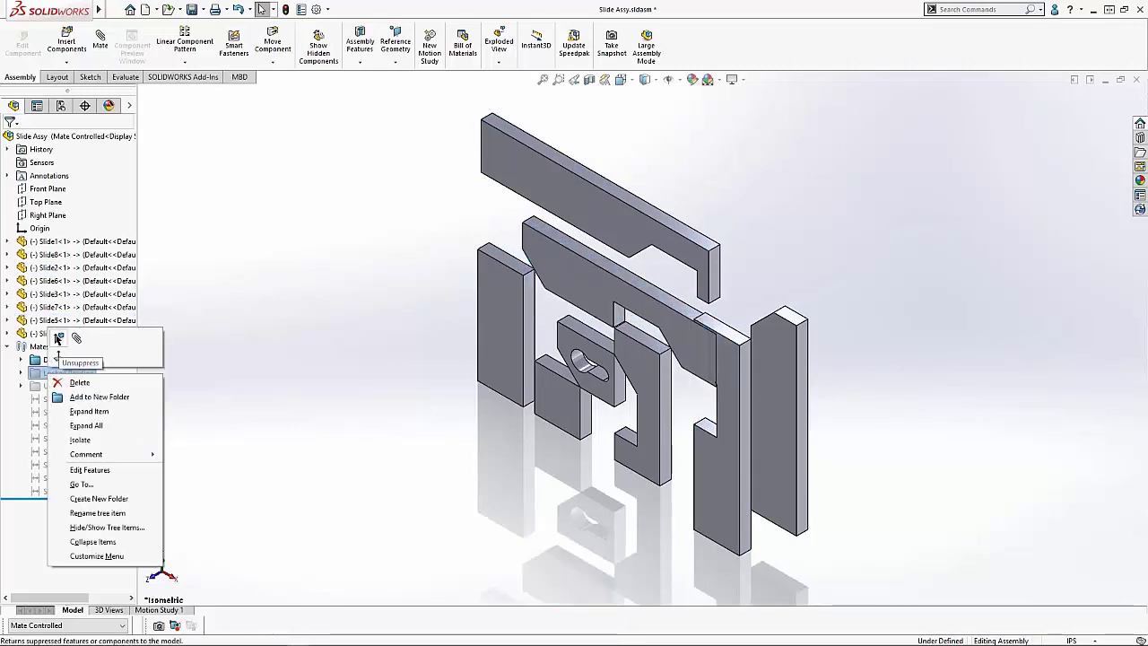
click(59, 338)
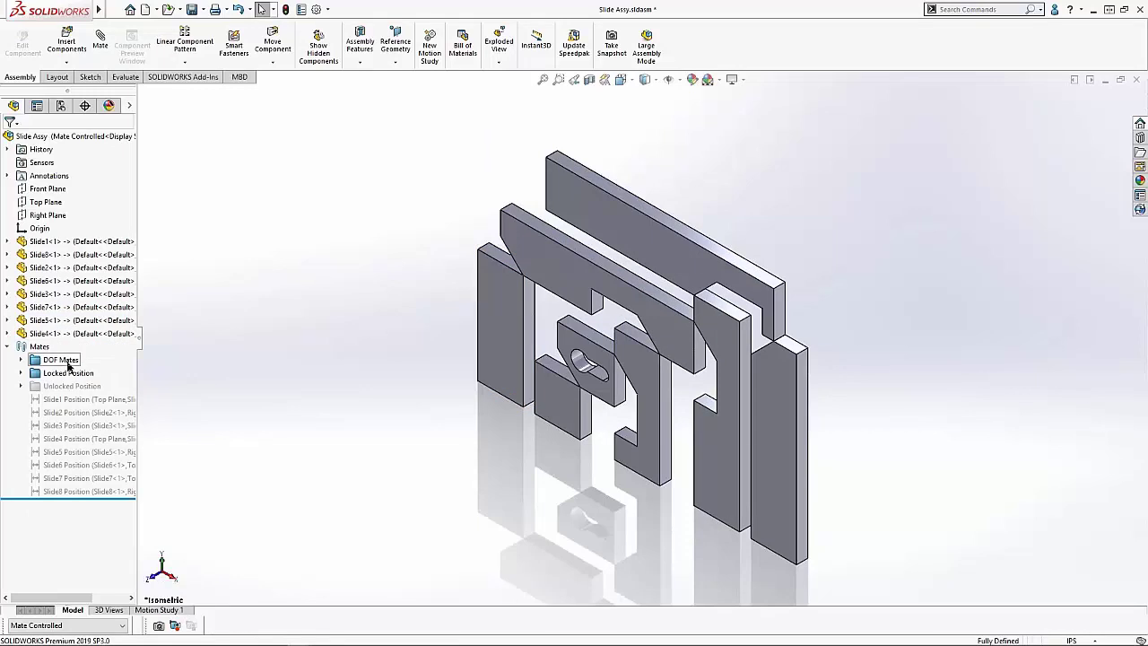
click(22, 373)
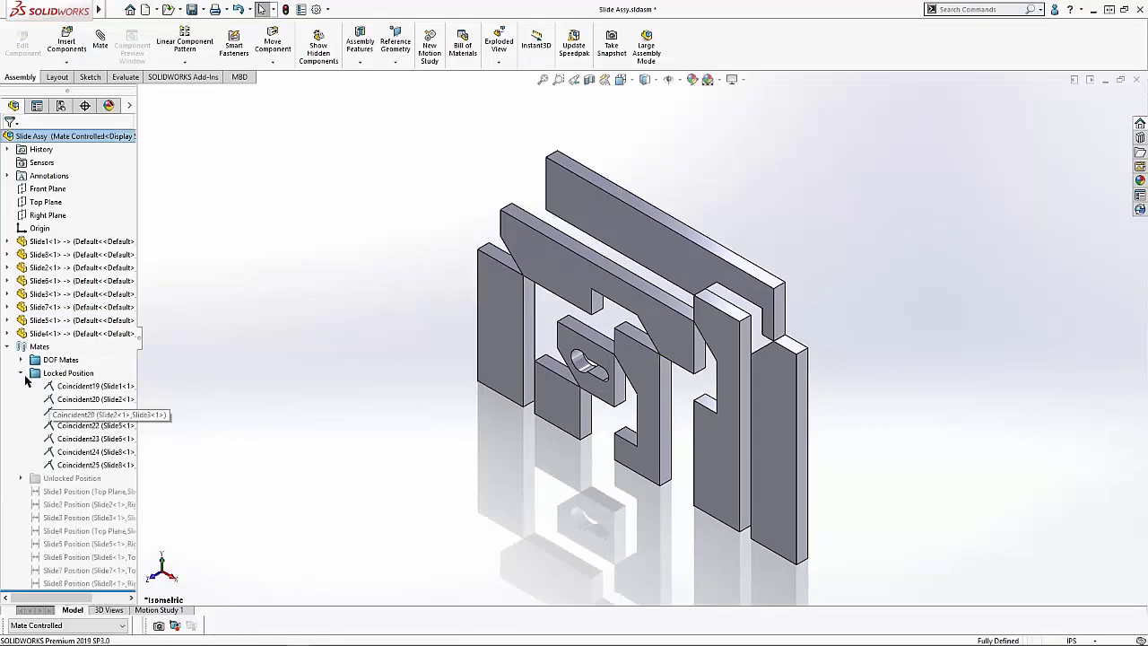
click(21, 373)
Suppress the Locked Position mate folder again and unsuppress the Slide1 through Slide8 Position mates.
right_click(58, 373)
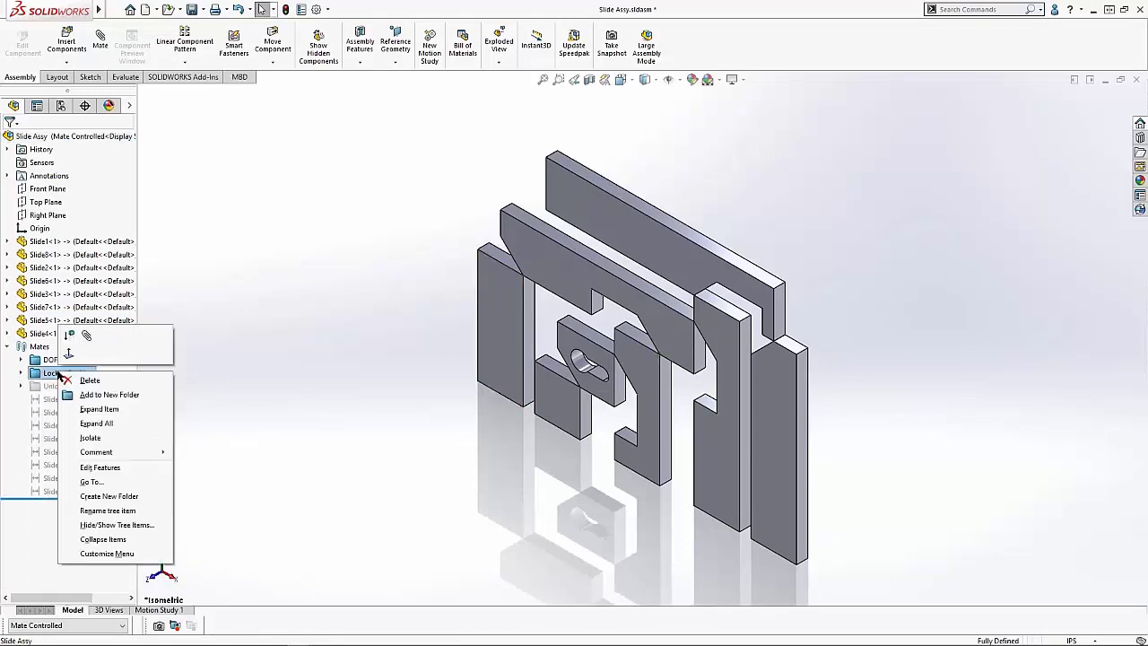
click(70, 336)
click(80, 399)
shift+click(76, 492)
click(109, 458)
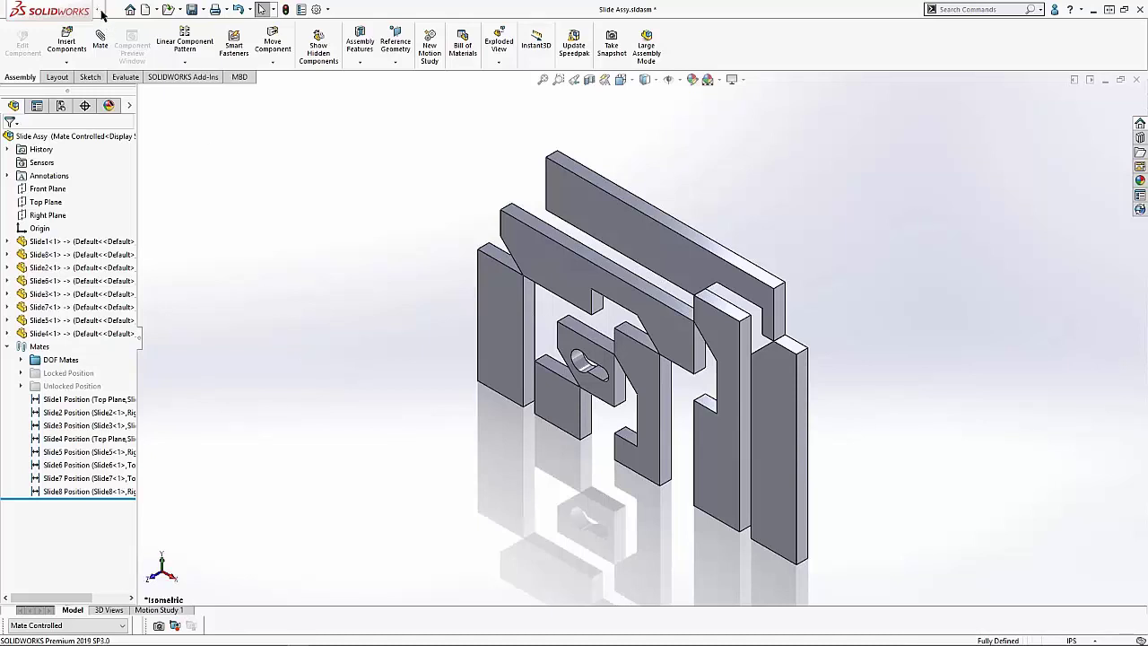
Insert a Mate Controller and collect all supported mates, Slide1 Position through Slide8 Position.
click(161, 14)
click(197, 58)
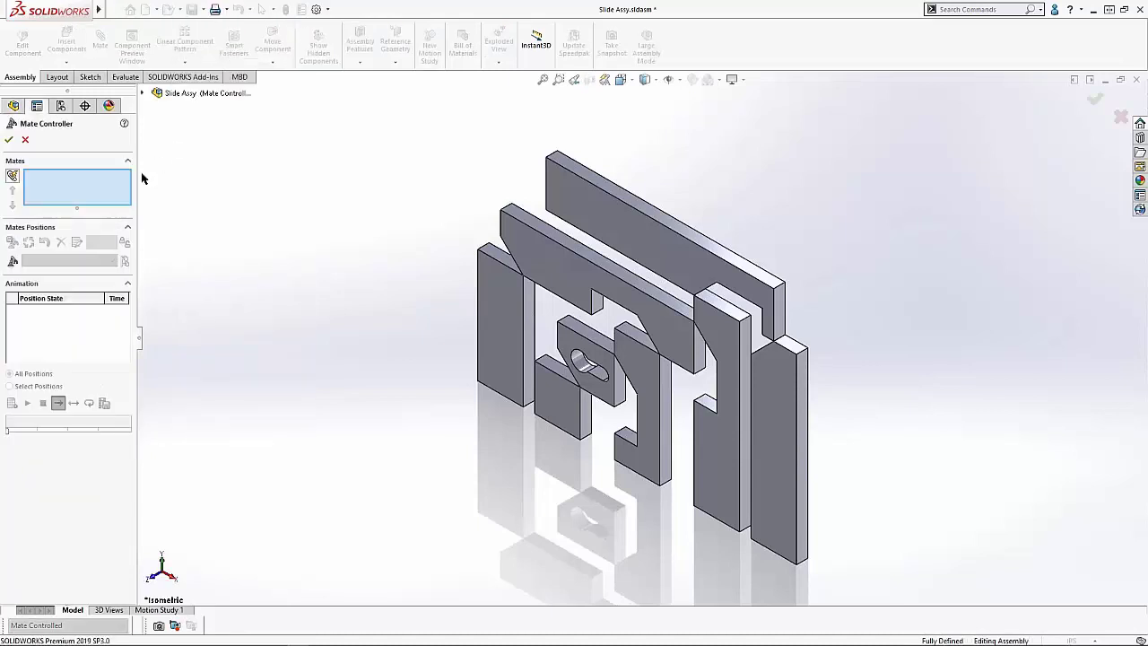
click(13, 176)
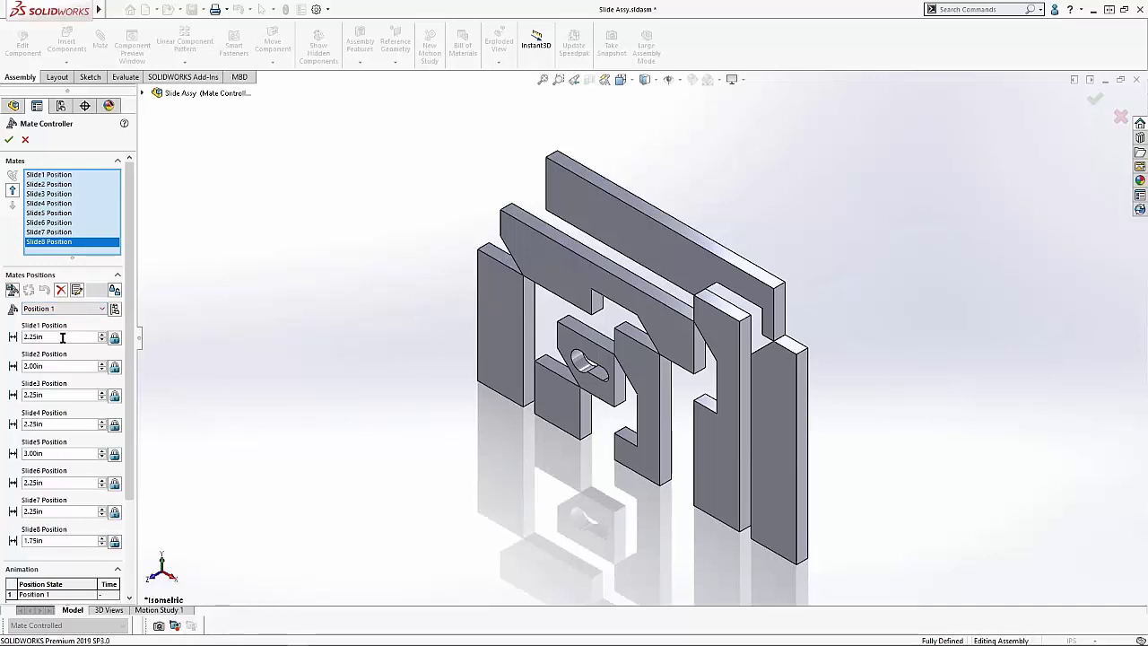
Add Position 2 with Slide1 Position set to 1.75 in and Slide2 Position to 2.50 in, and update it.
click(12, 290)
click(453, 258)
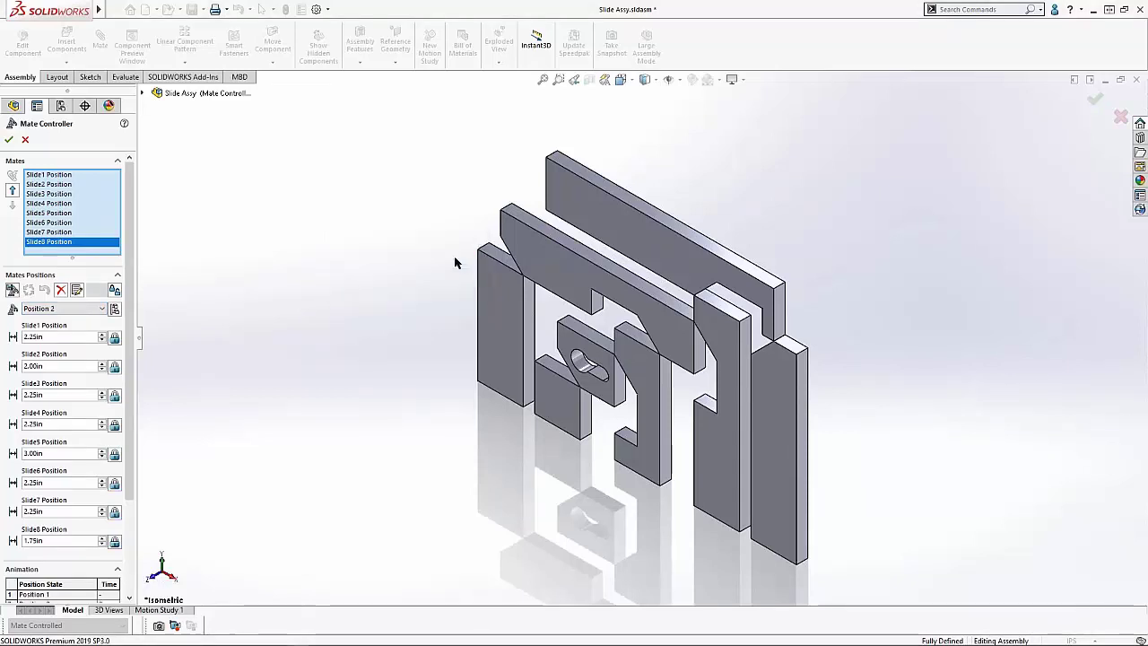
click(70, 335)
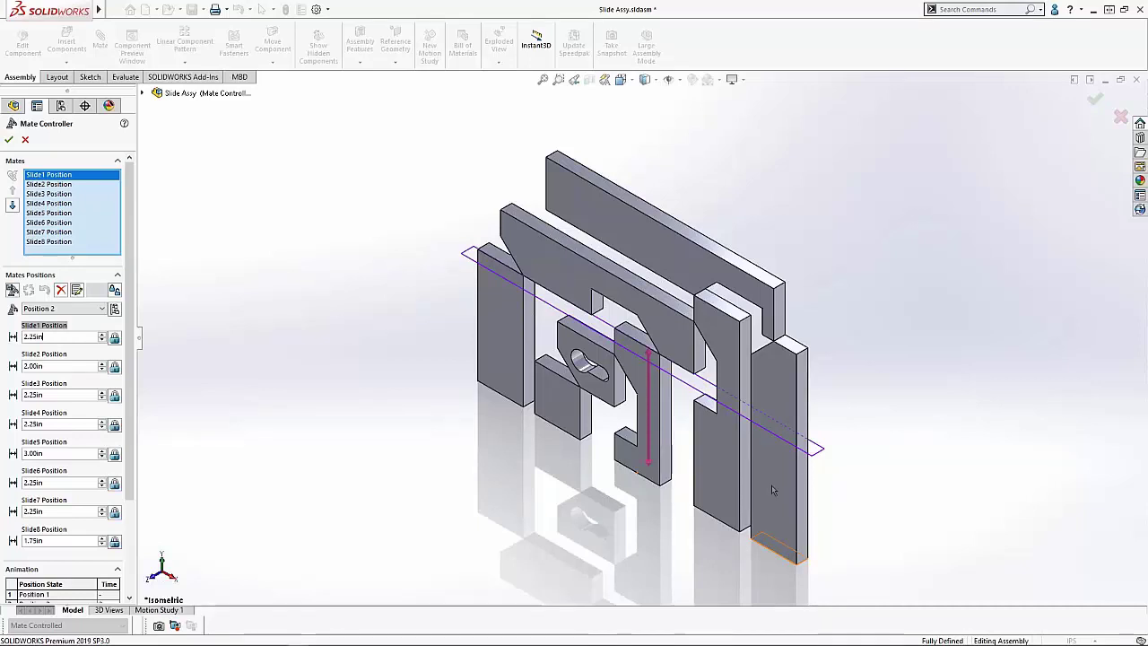
click(63, 336)
text(-.5)
key(Return)
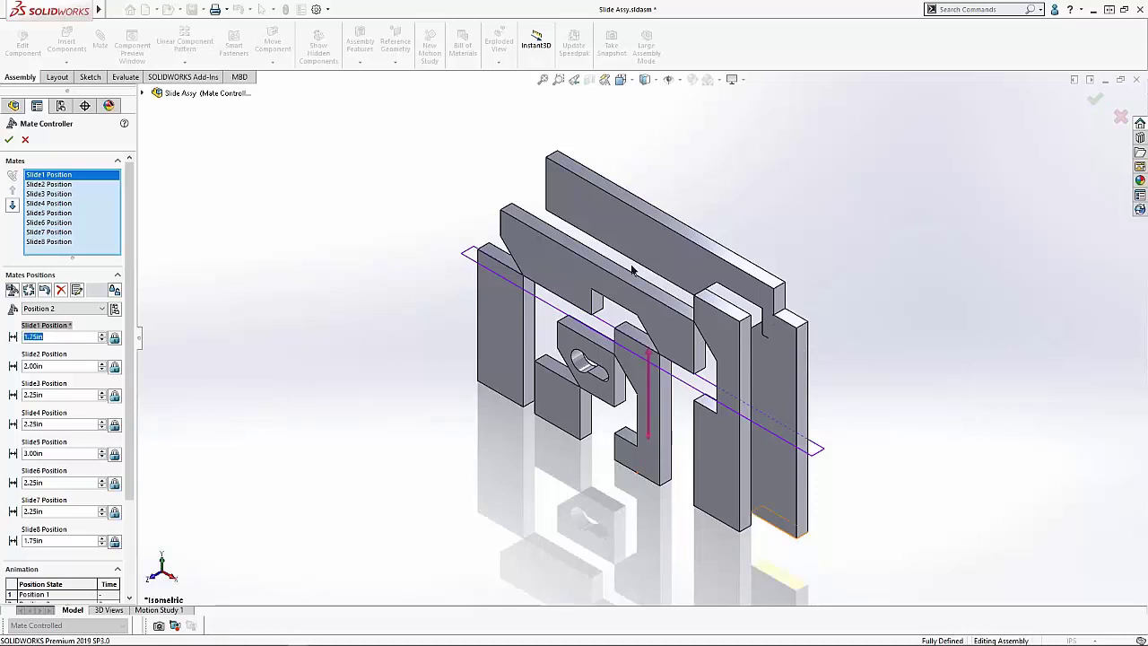
click(67, 365)
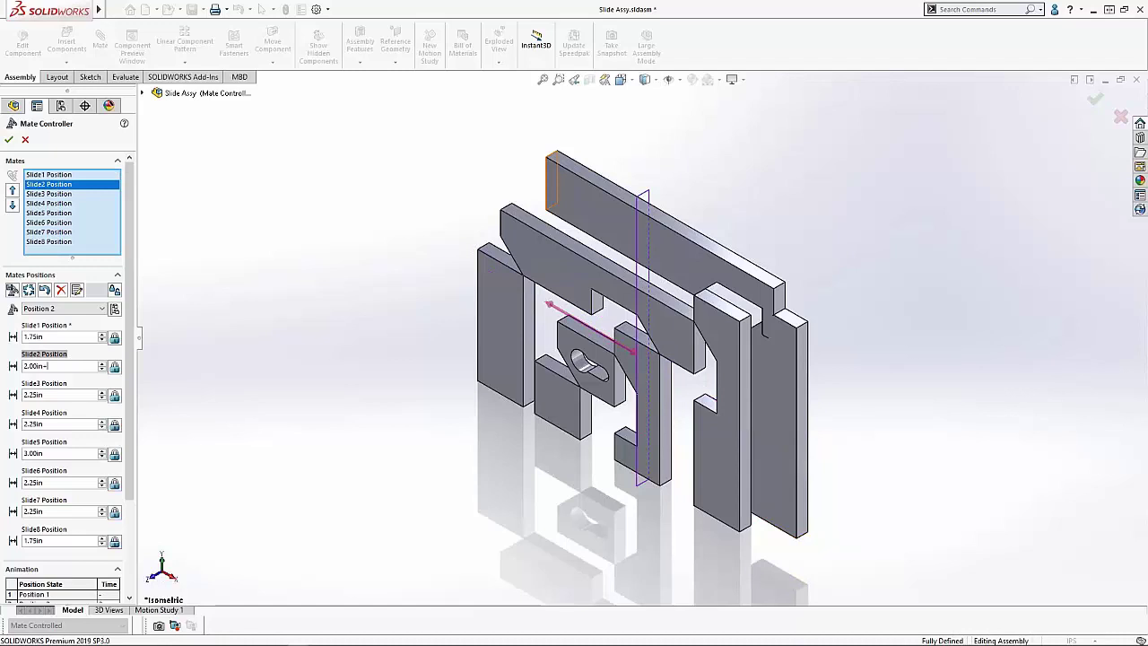
key(Return)
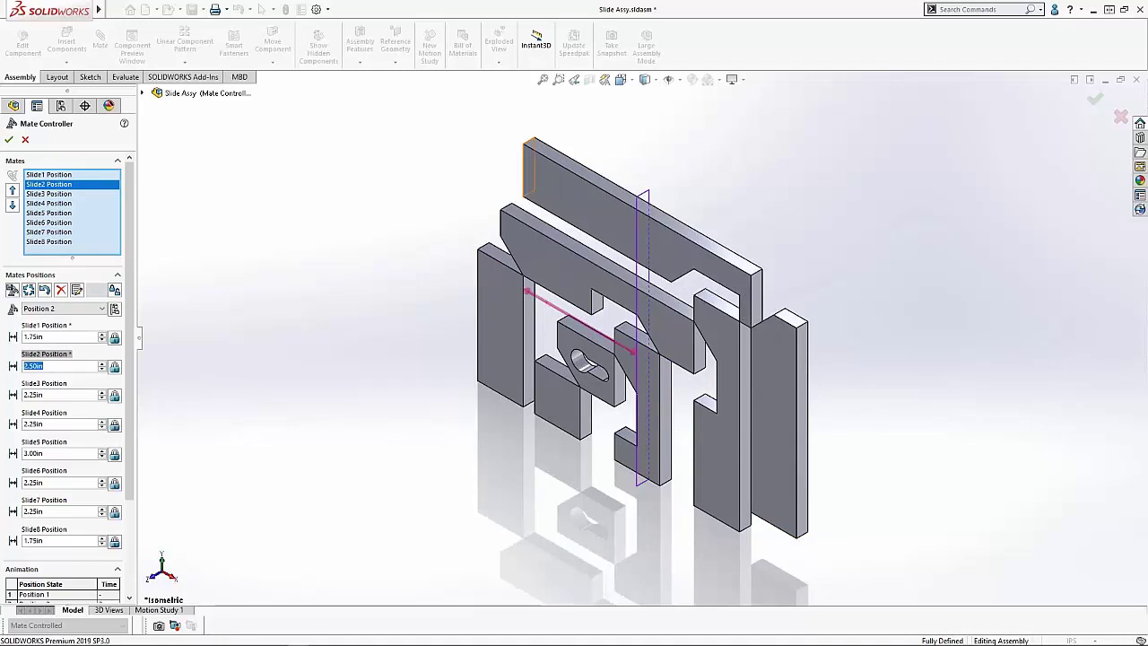
click(28, 291)
Add Position 3 with Slide3 Position set to 1.75 in and update it.
click(81, 308)
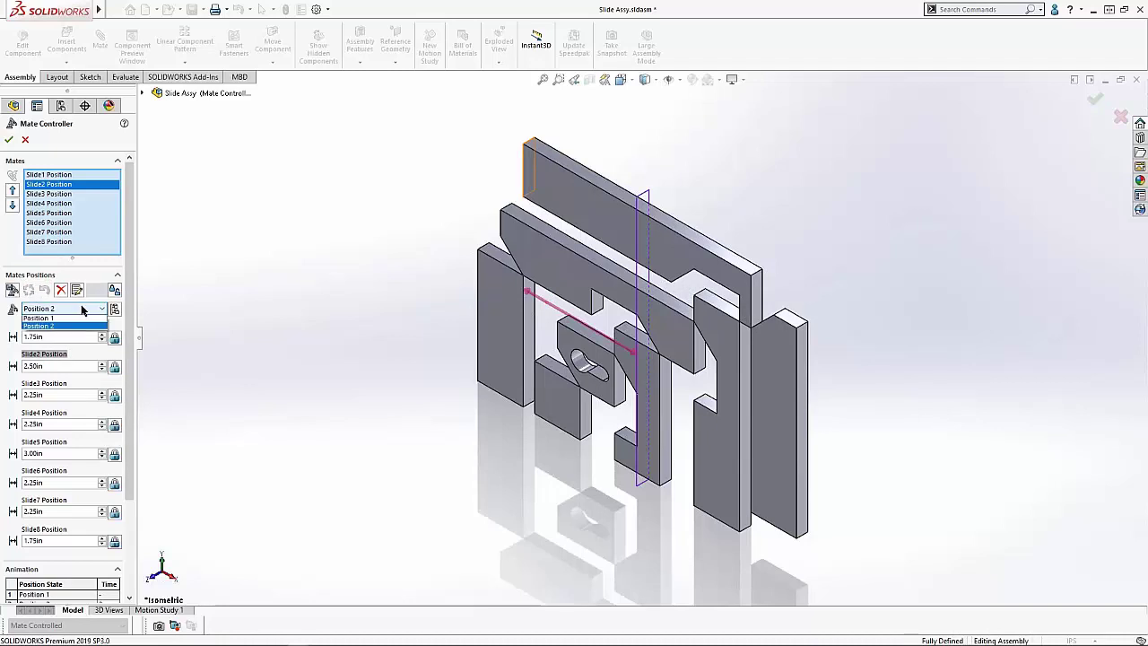
click(11, 293)
click(13, 291)
click(451, 259)
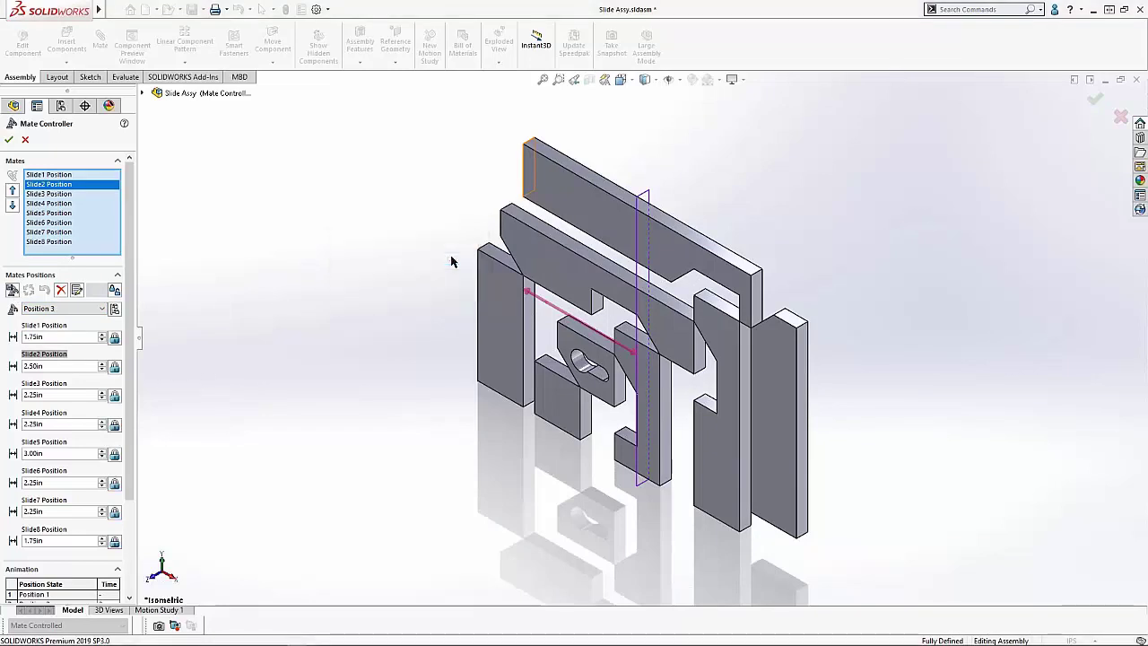
click(66, 394)
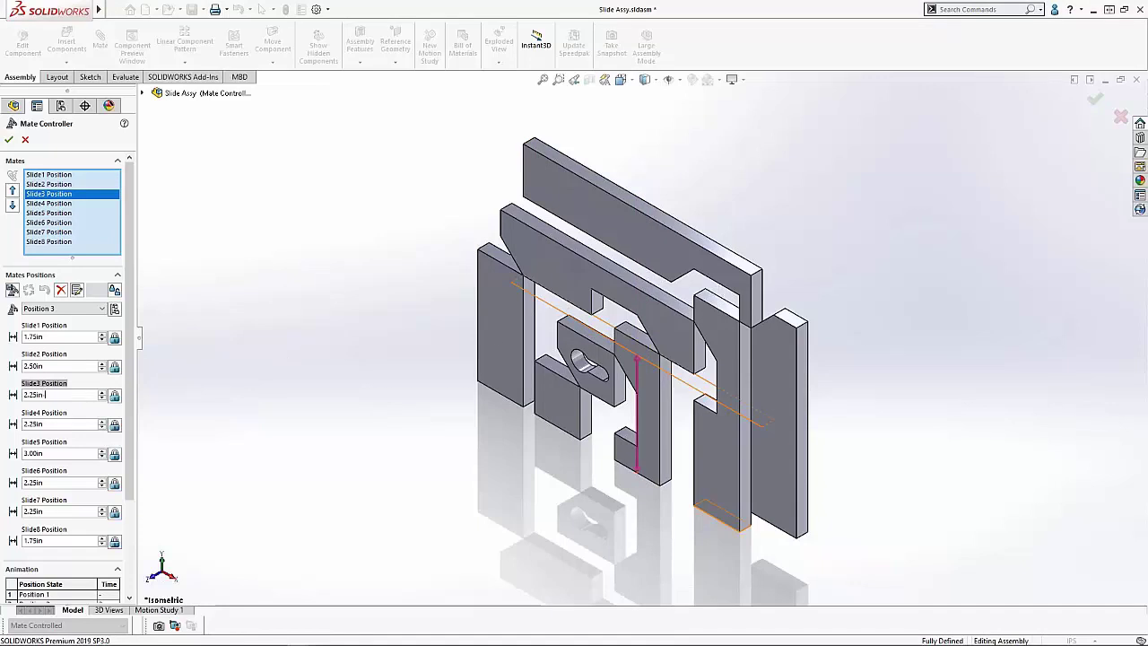
text(-.5)
key(Return)
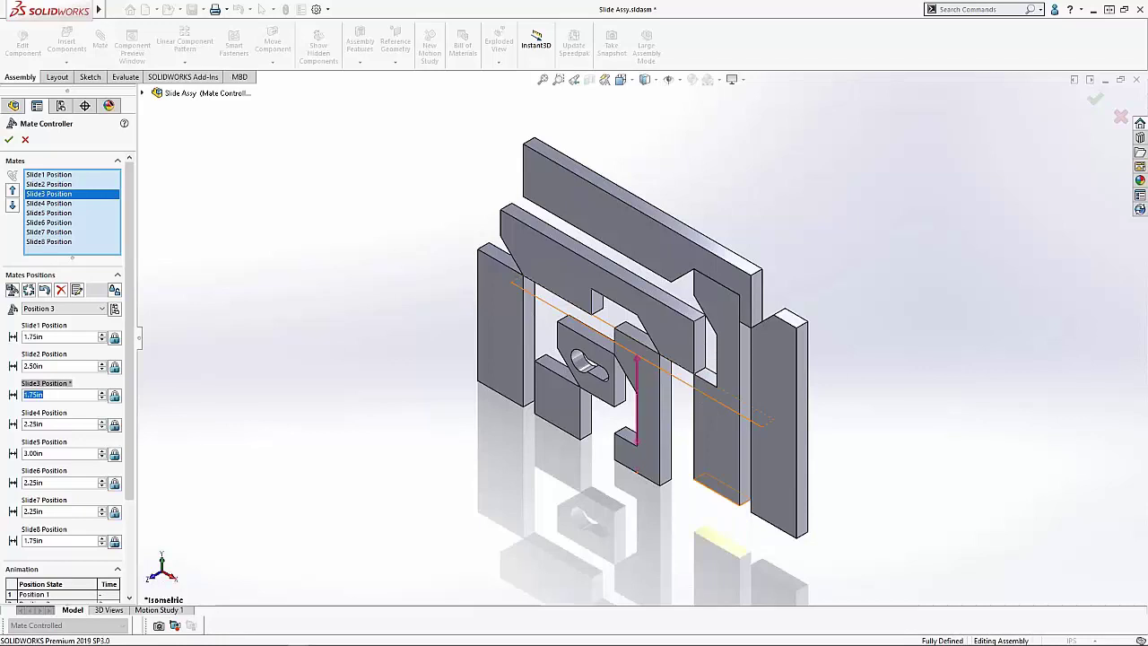
click(31, 292)
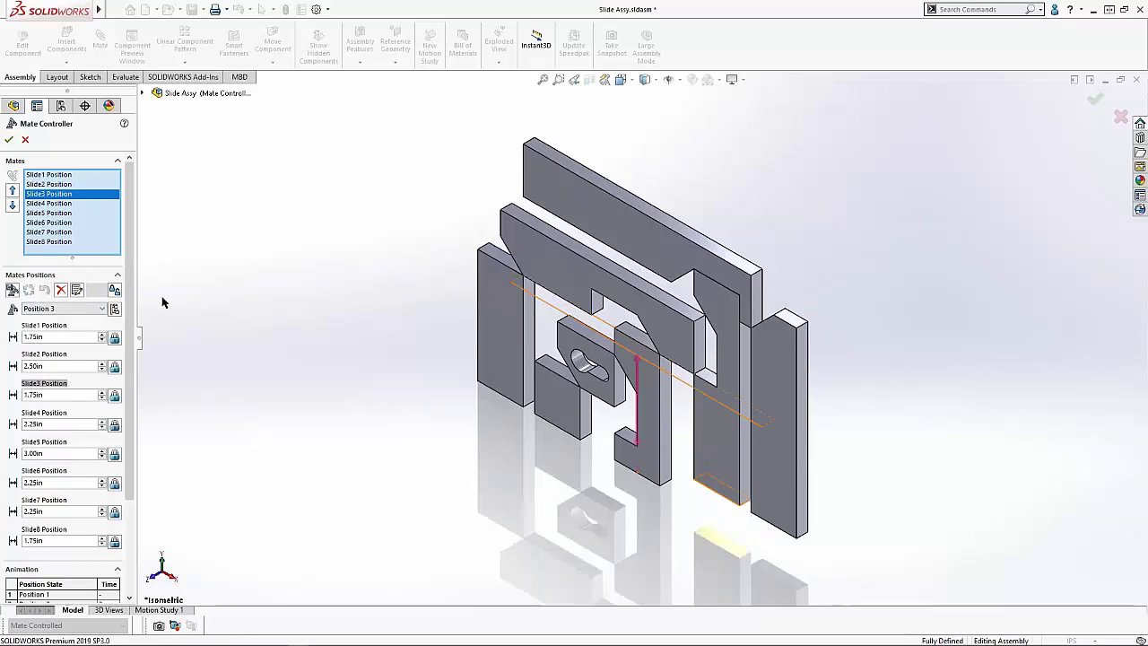
Add Position 4 with Slide4 Position set to 1.75 in and Slide5 Position to 2.50 in, and update it.
click(12, 291)
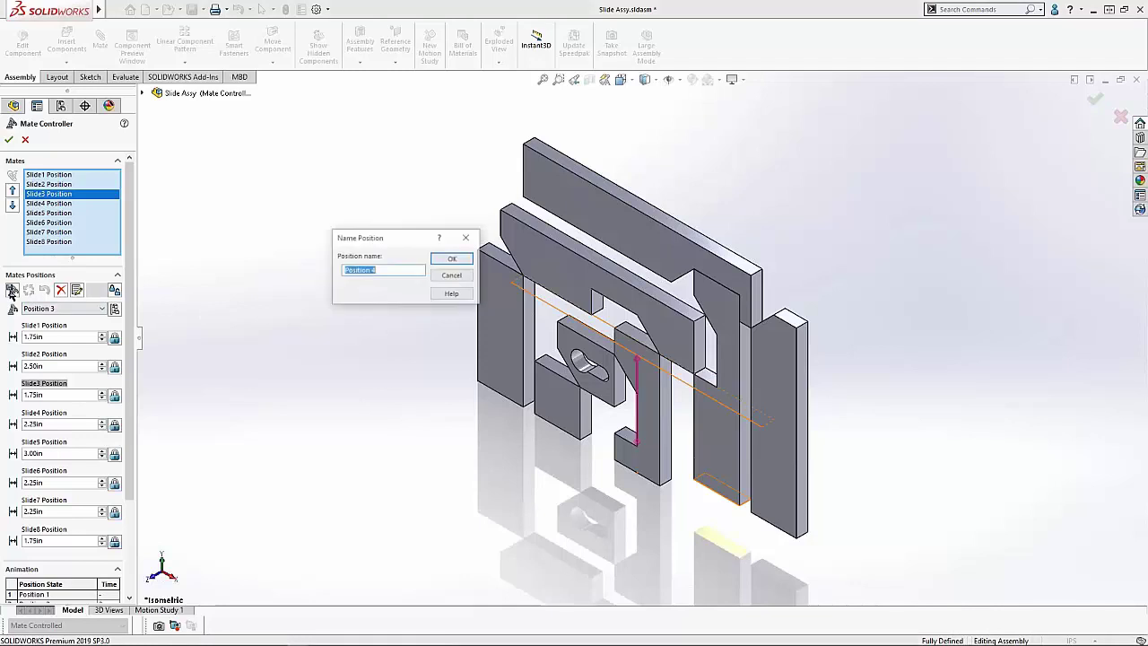
click(448, 259)
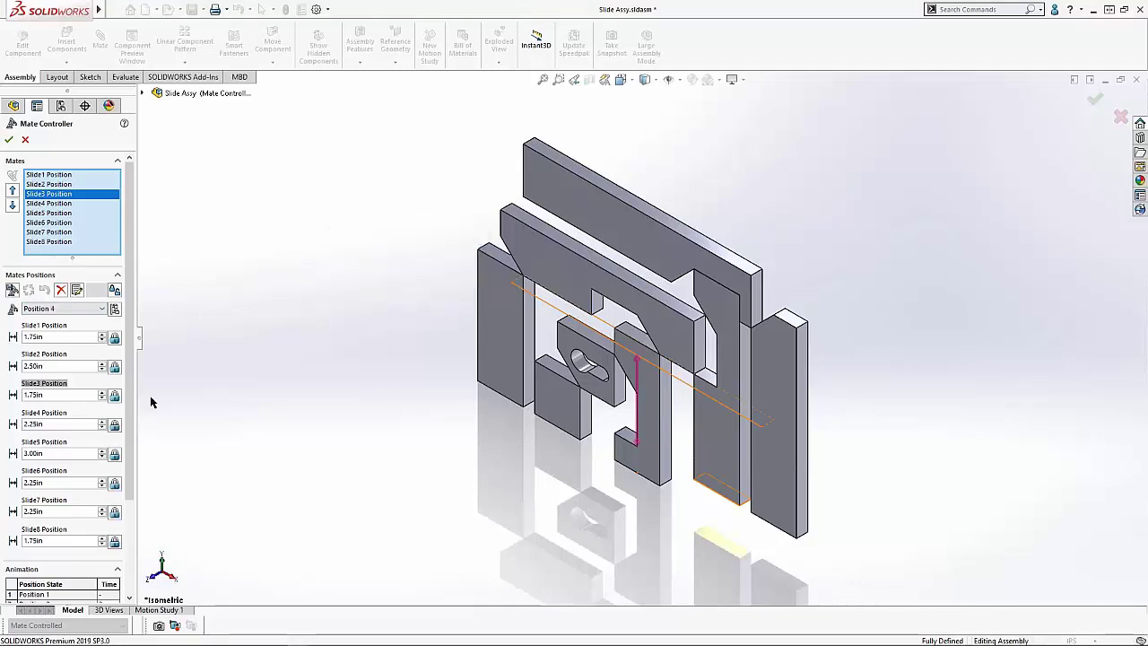
click(58, 423)
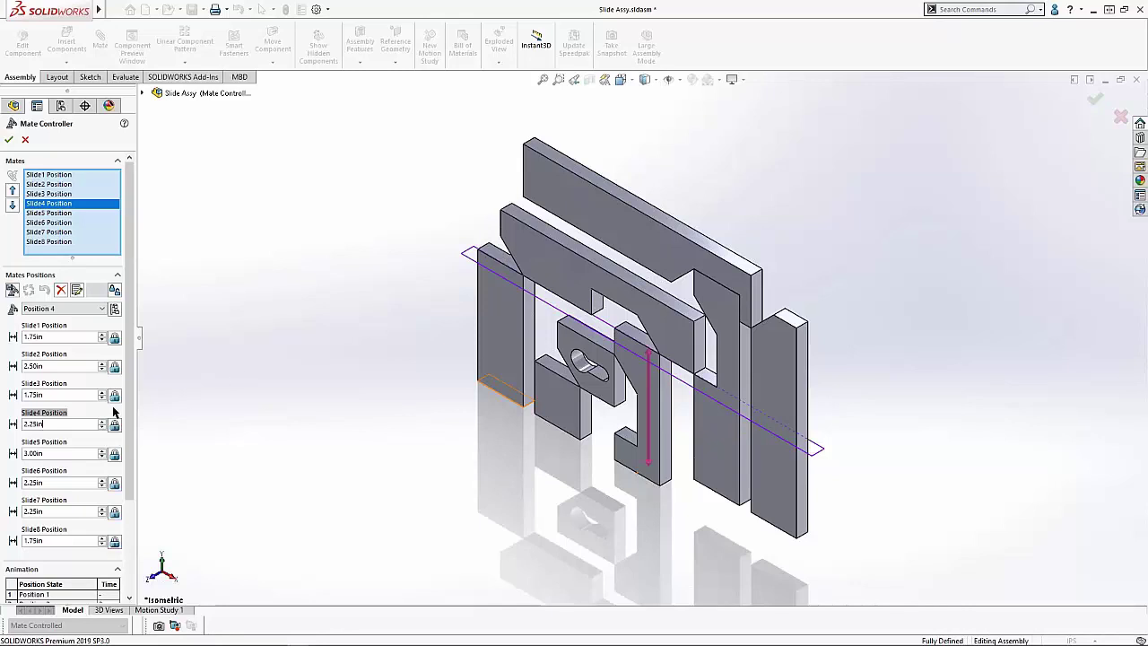
text(-)
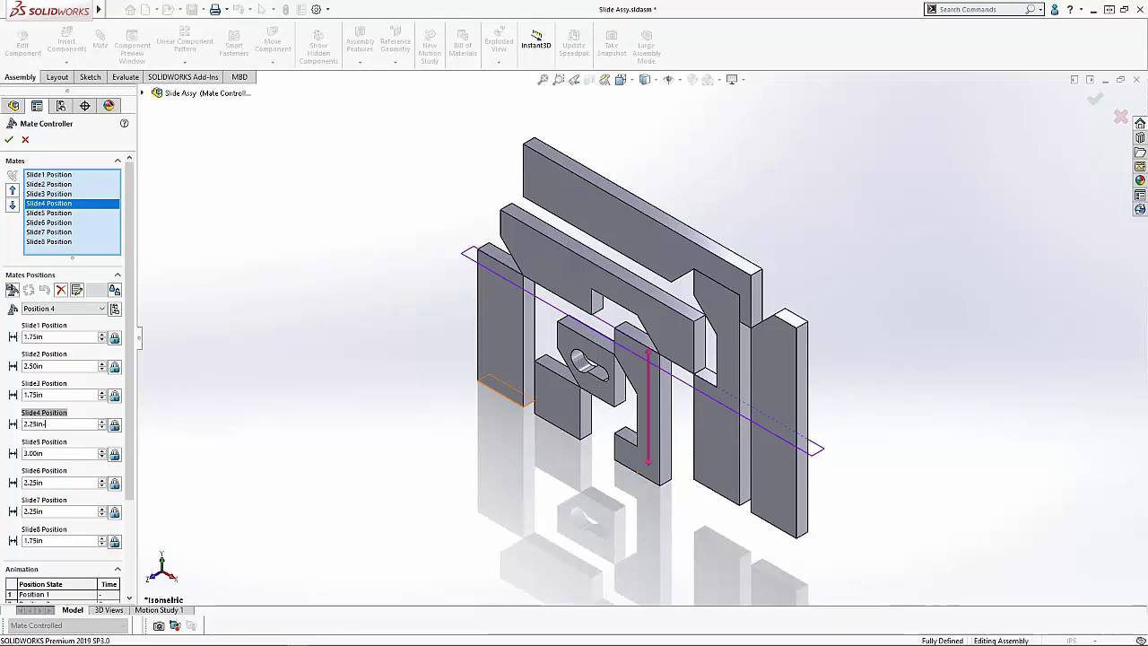
text(.5)
key(Return)
click(71, 454)
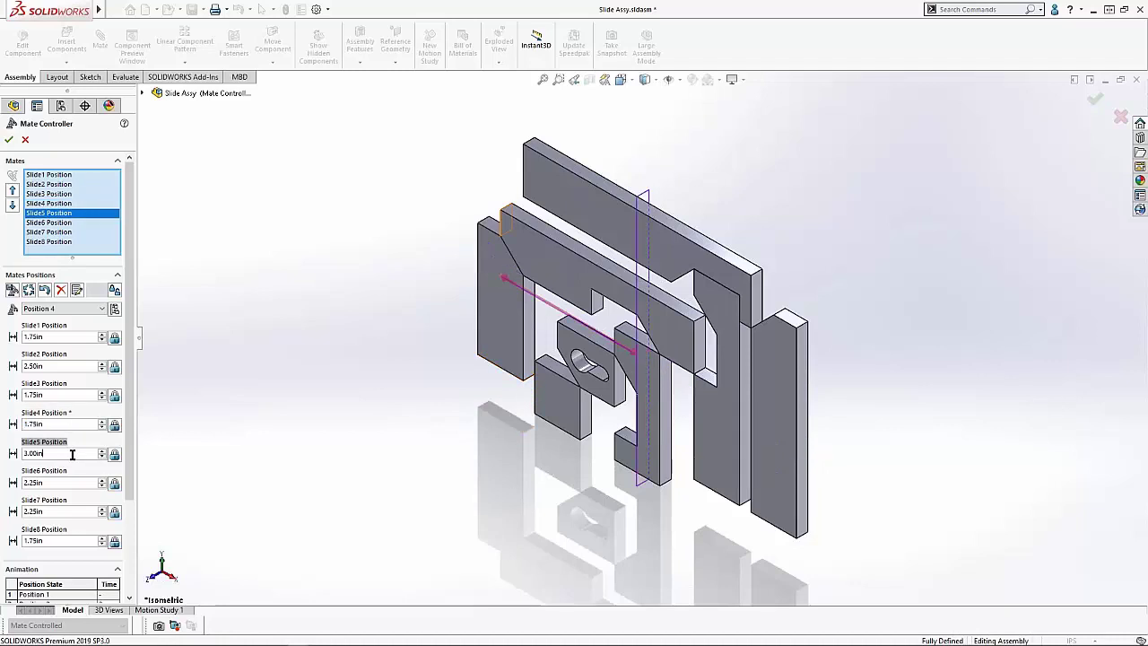
text(-1.5)
key(Return)
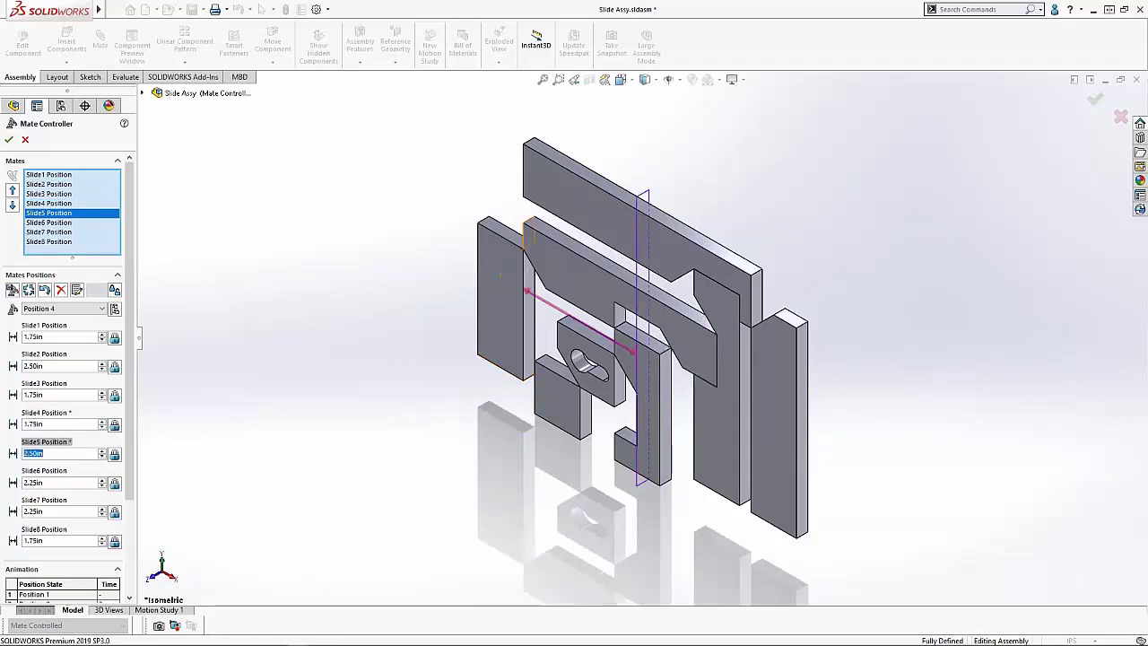
click(27, 291)
Add Position 5 with Slide6 Position set to 1.75 in and update it.
click(13, 290)
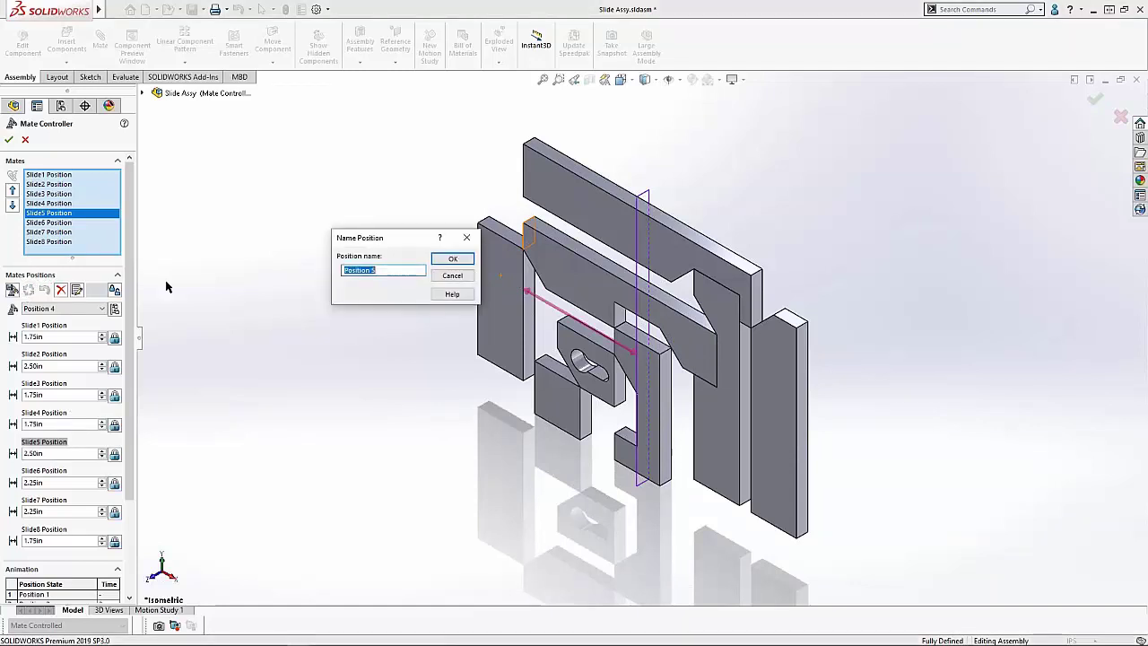
click(454, 259)
click(65, 483)
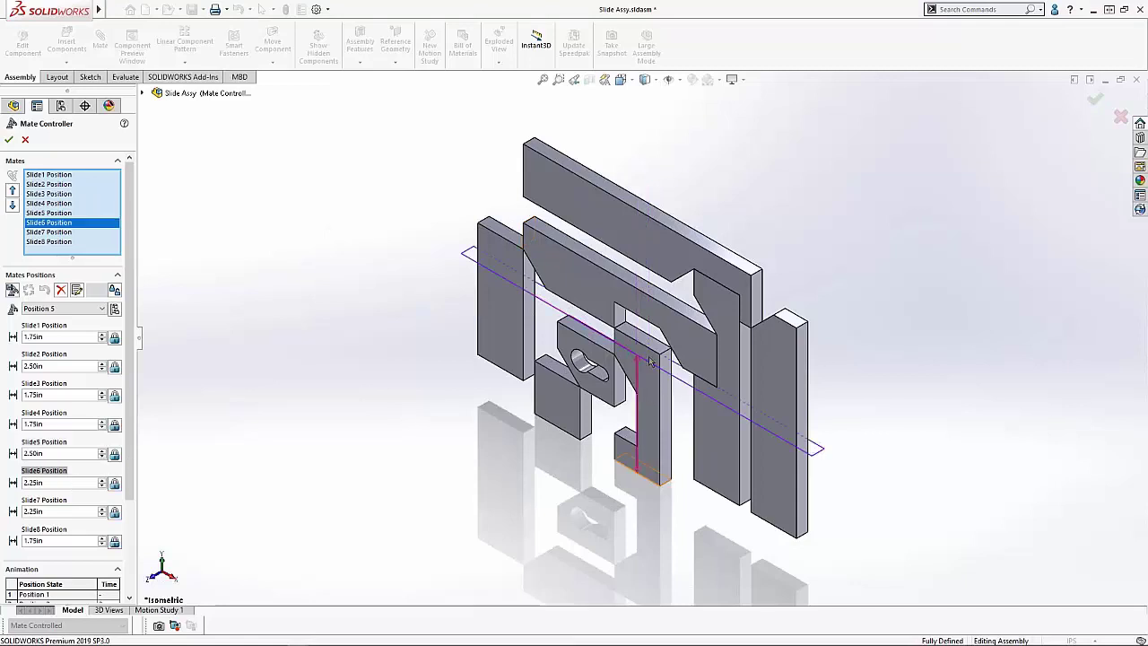
text(-.5)
key(Return)
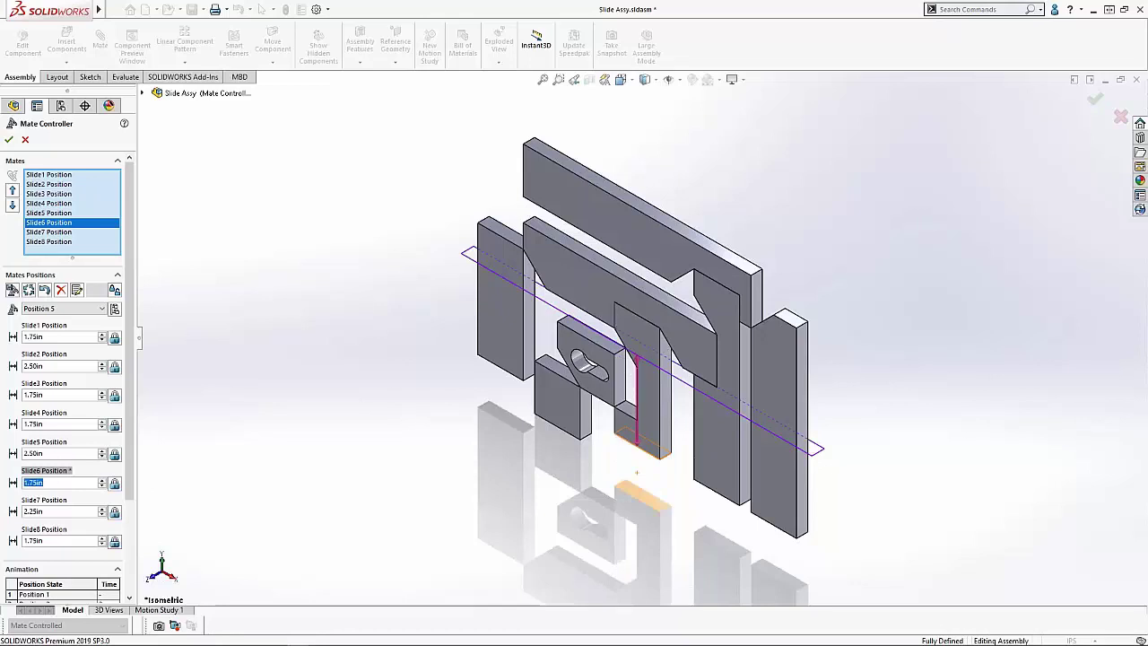
click(29, 290)
Add Position 6 and set its Slide7 Position to 1.75 in.
click(12, 291)
click(454, 259)
click(69, 511)
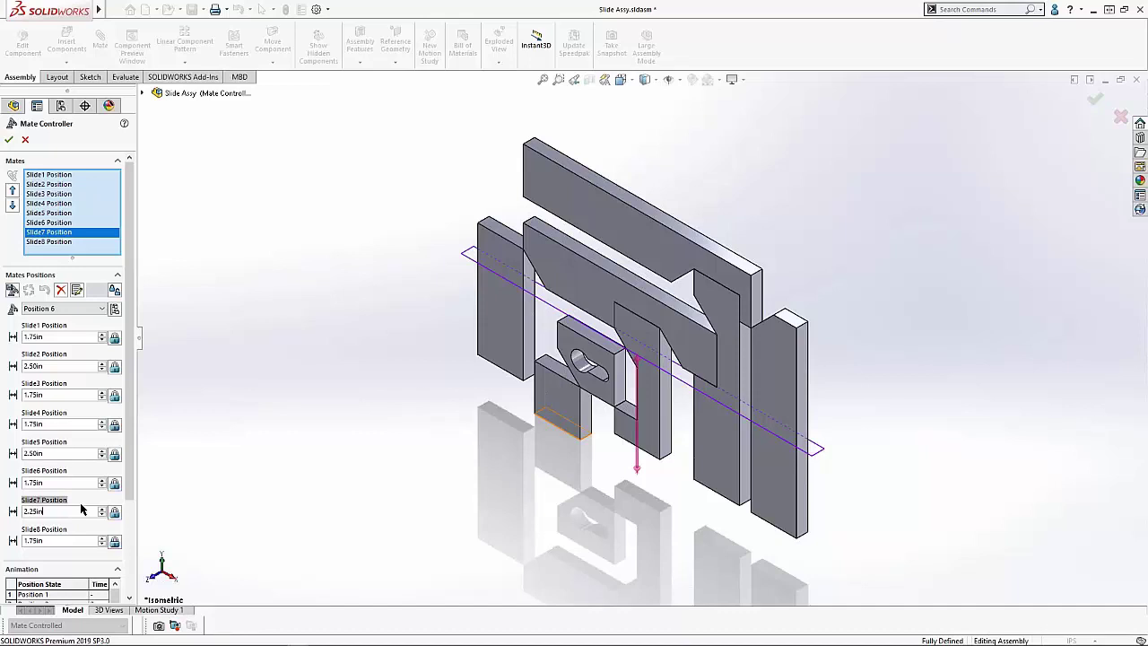
text(2.25in)
key(Return)
Update Position 6 with Slide8 Position set to 1.25 in and calculate the animation through all positions.
click(58, 541)
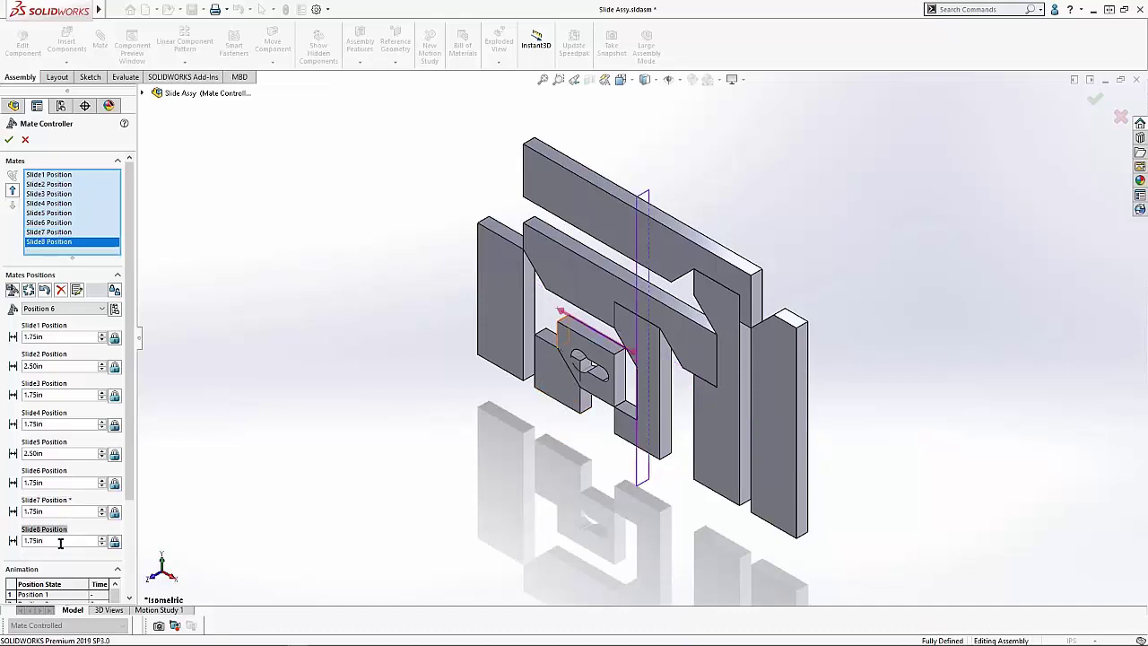
text(-)
key(Return)
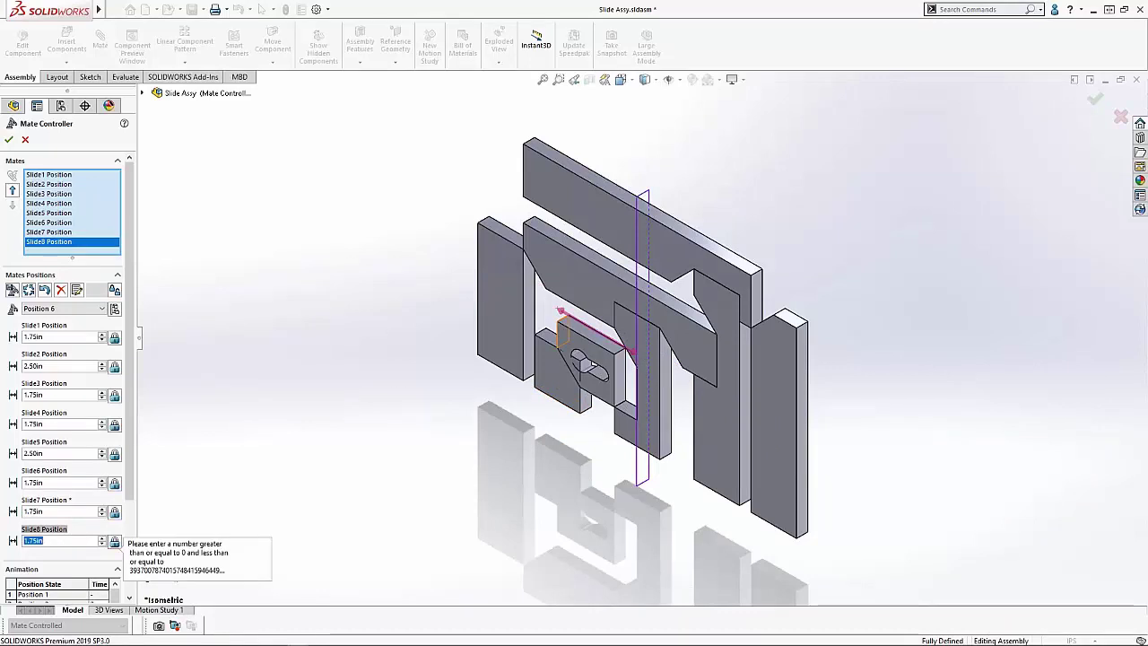
click(65, 538)
key(End)
text(-0.5)
key(Return)
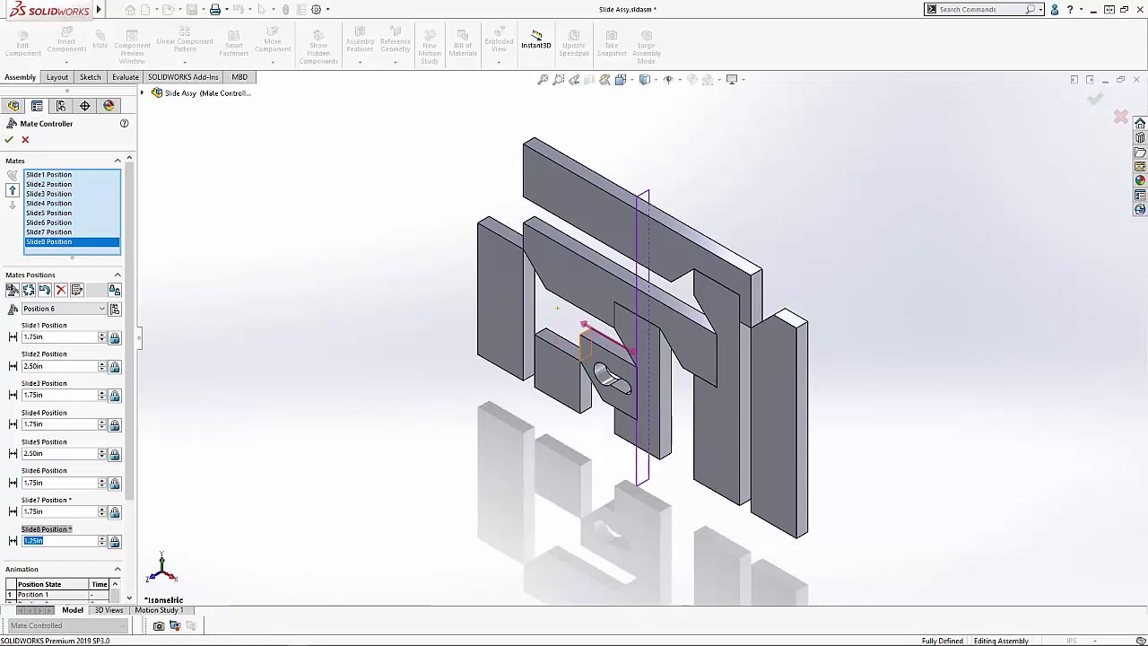
click(31, 290)
scroll(115, 424, down, 3)
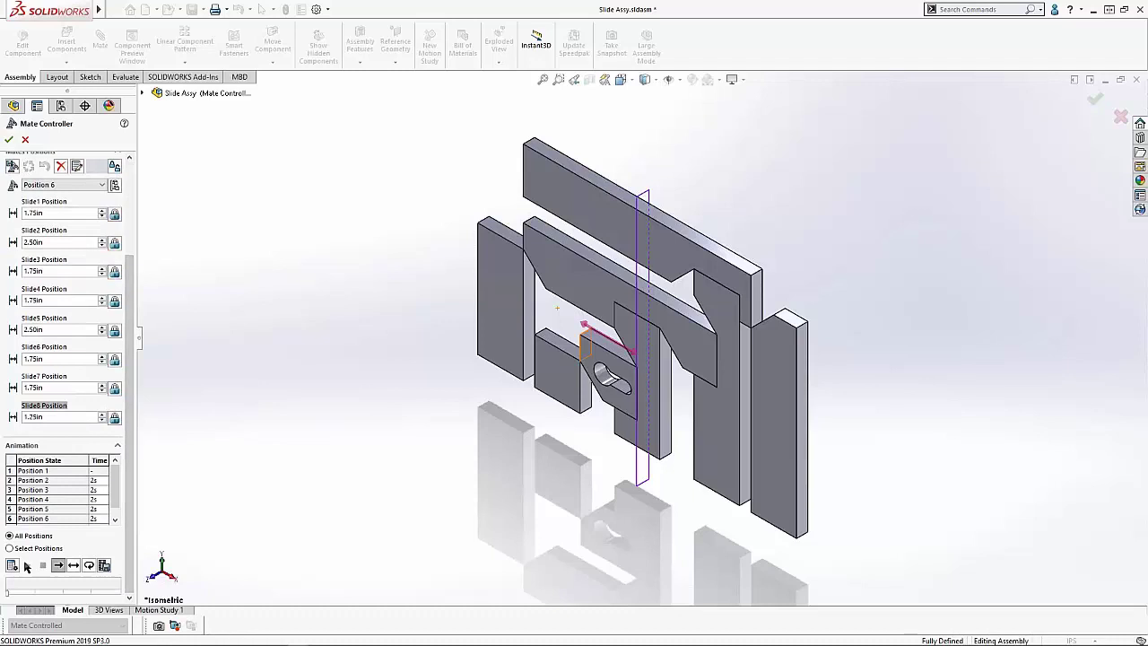
click(13, 565)
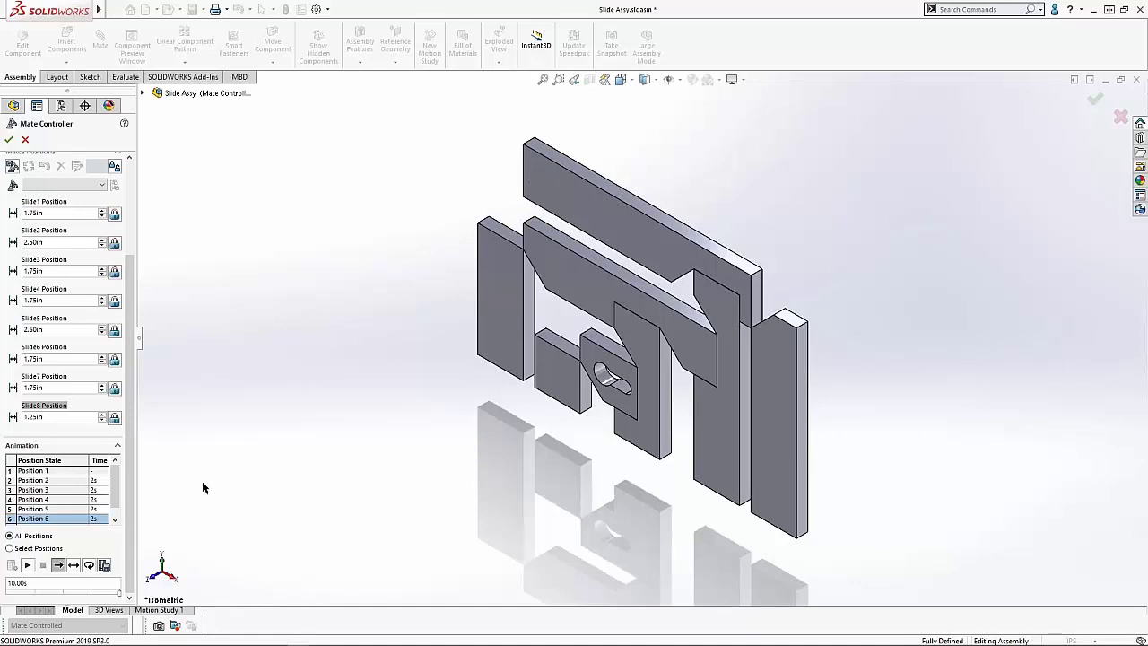
Return the slides to Position 1 and add Position 7 from that starting arrangement.
drag(132, 510, 135, 404)
click(87, 310)
click(38, 321)
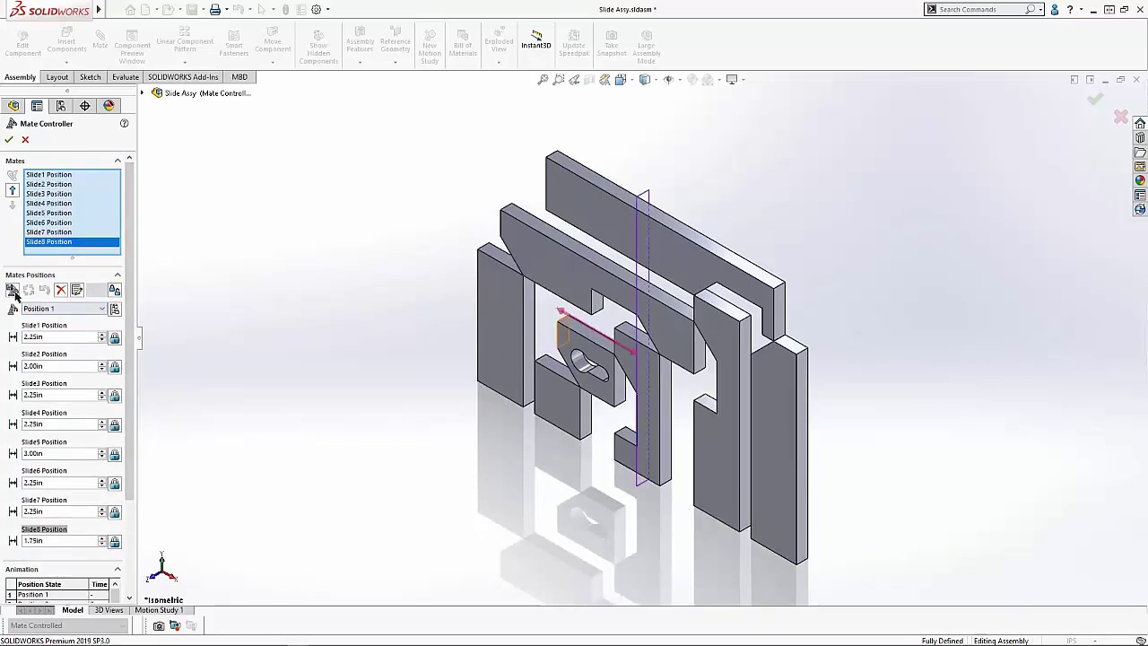
click(13, 289)
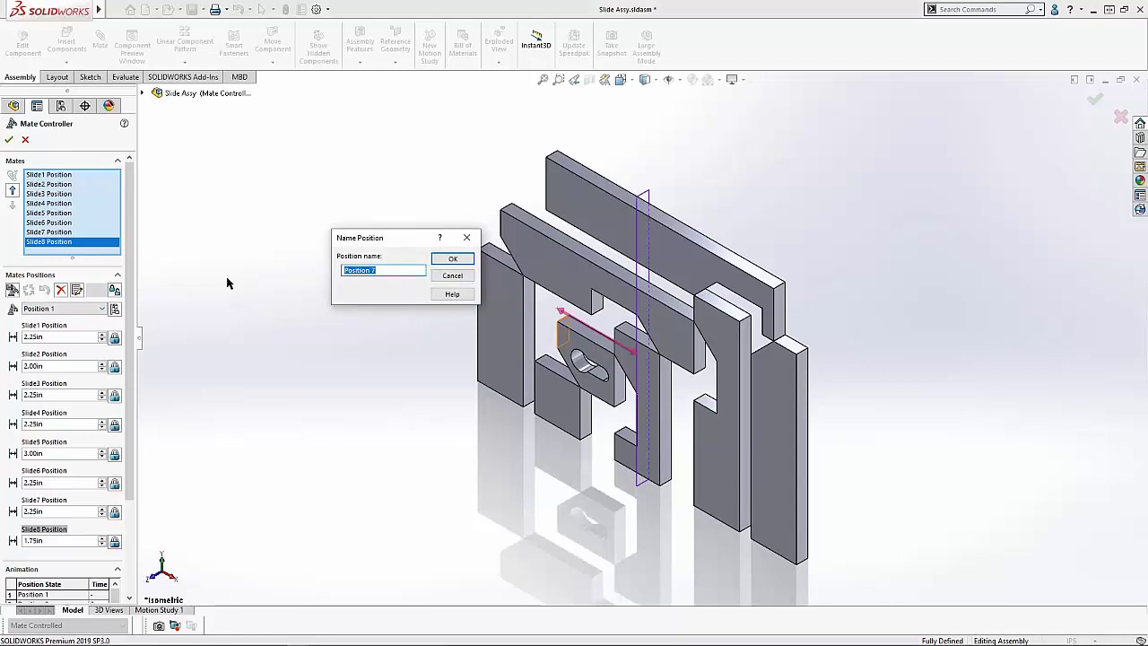
click(443, 259)
Calculate the animation through all seven positions and accept the Mate Controller.
scroll(125, 498, down, 2)
scroll(127, 496, down, 2)
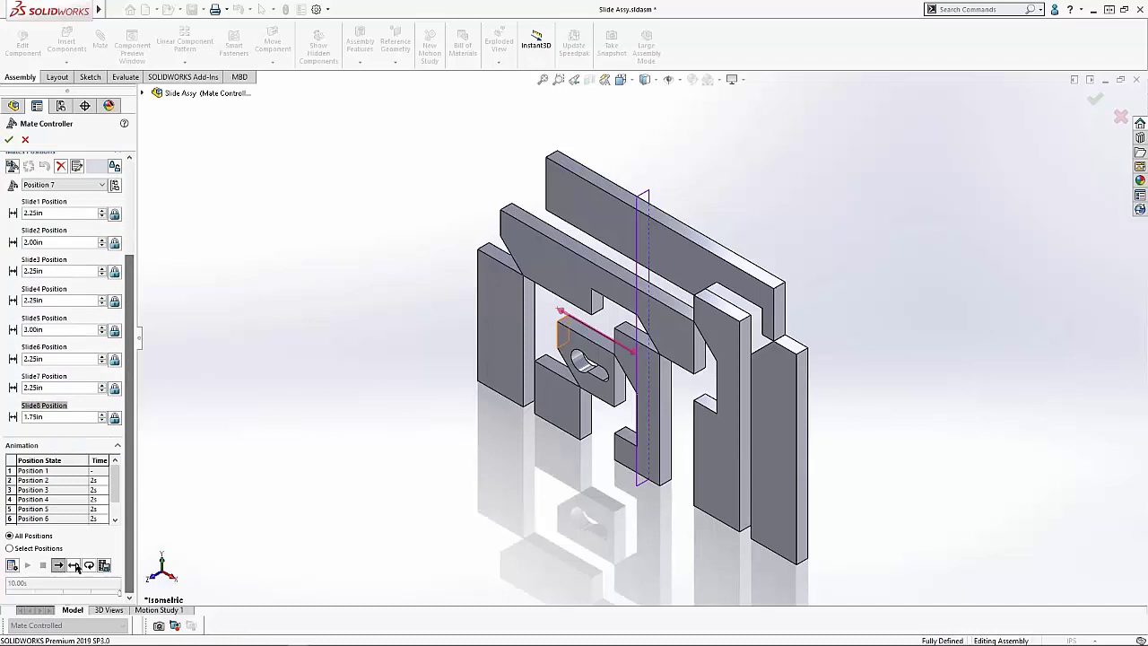
click(27, 564)
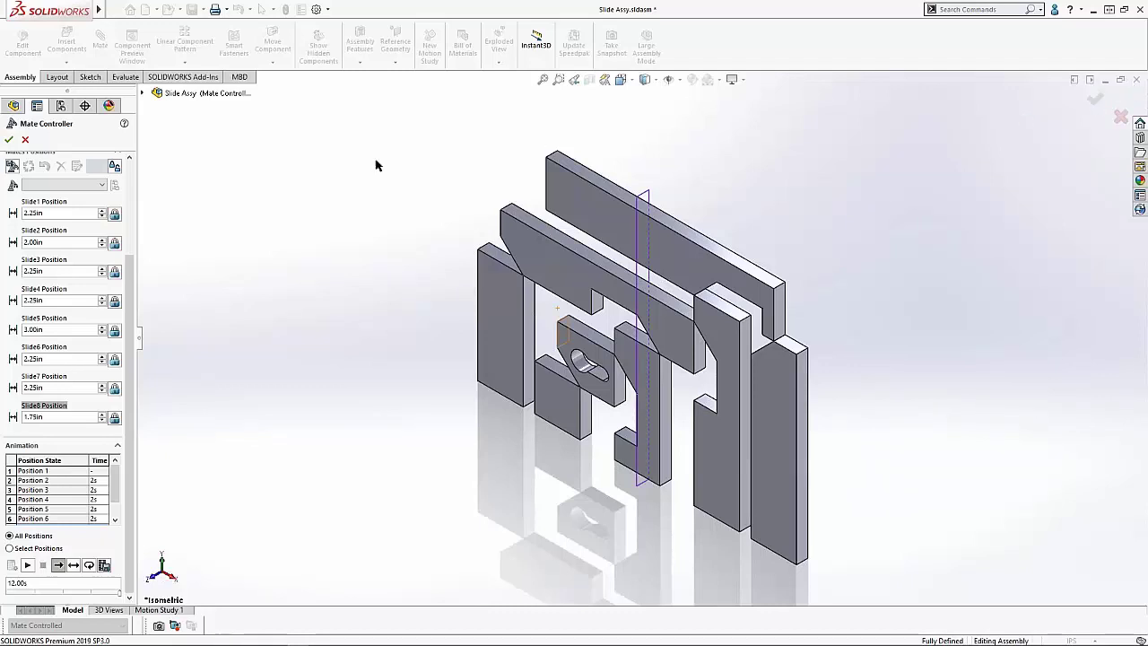
click(9, 140)
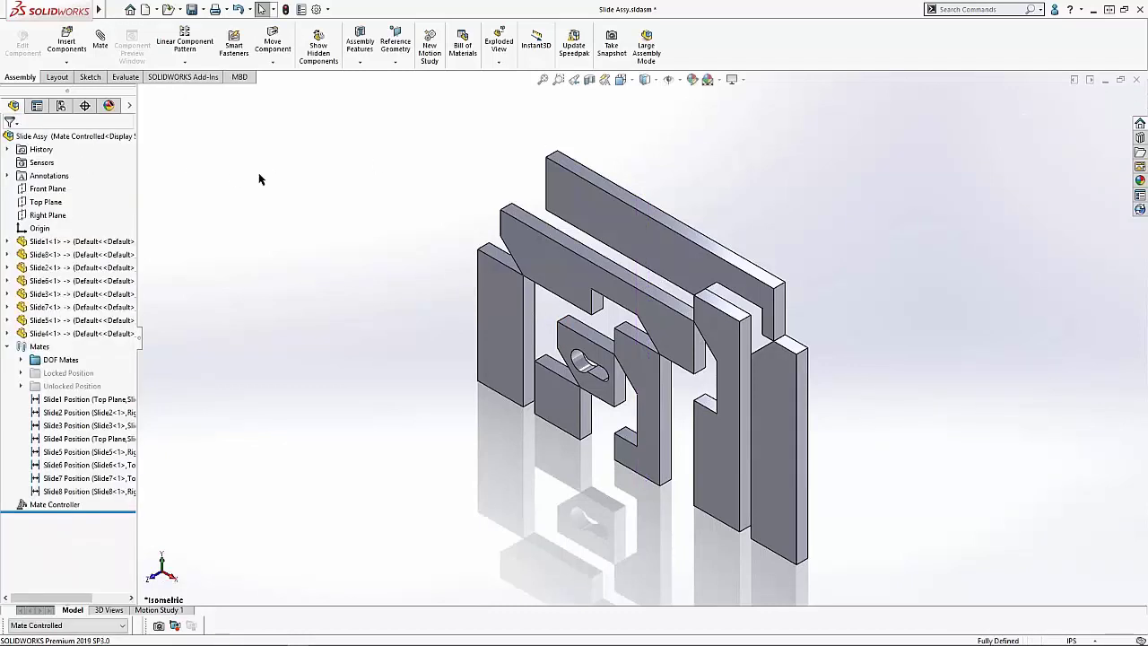
Close the Slide Assy without saving its changes, and close the Puzzle Box Assy as well.
click(1138, 81)
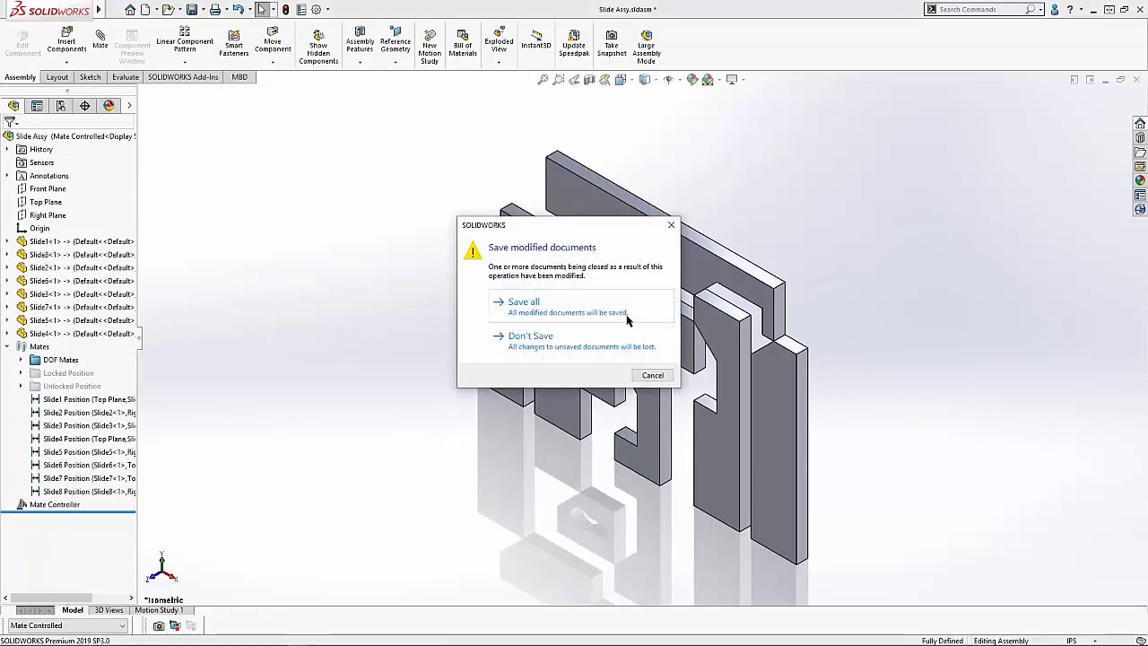
click(568, 352)
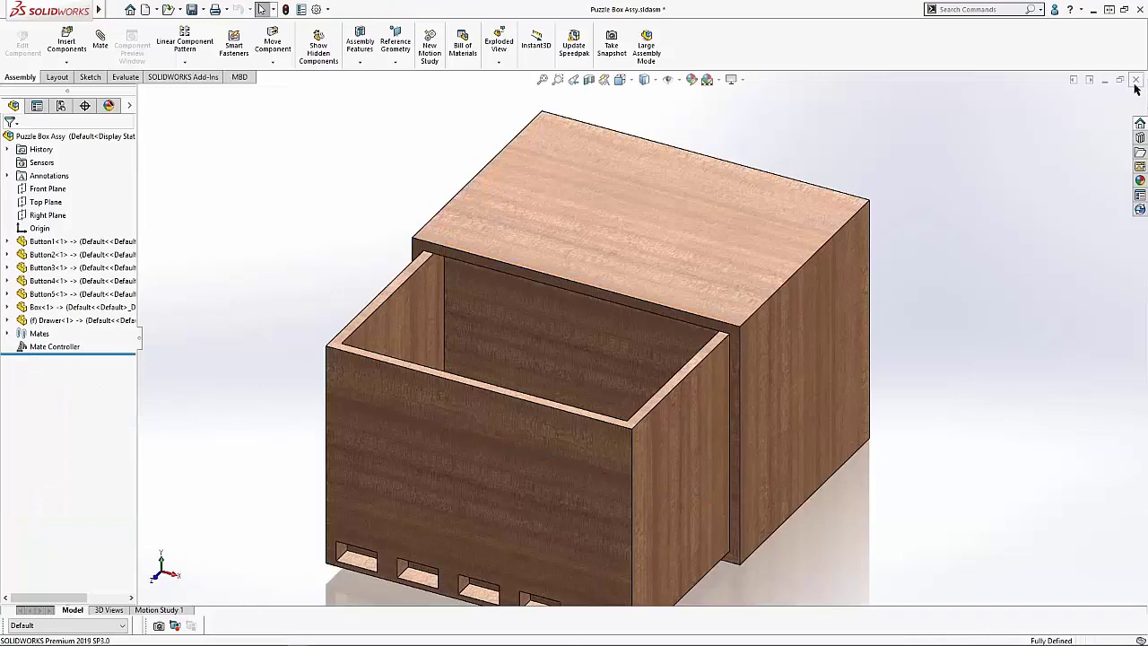
click(1136, 81)
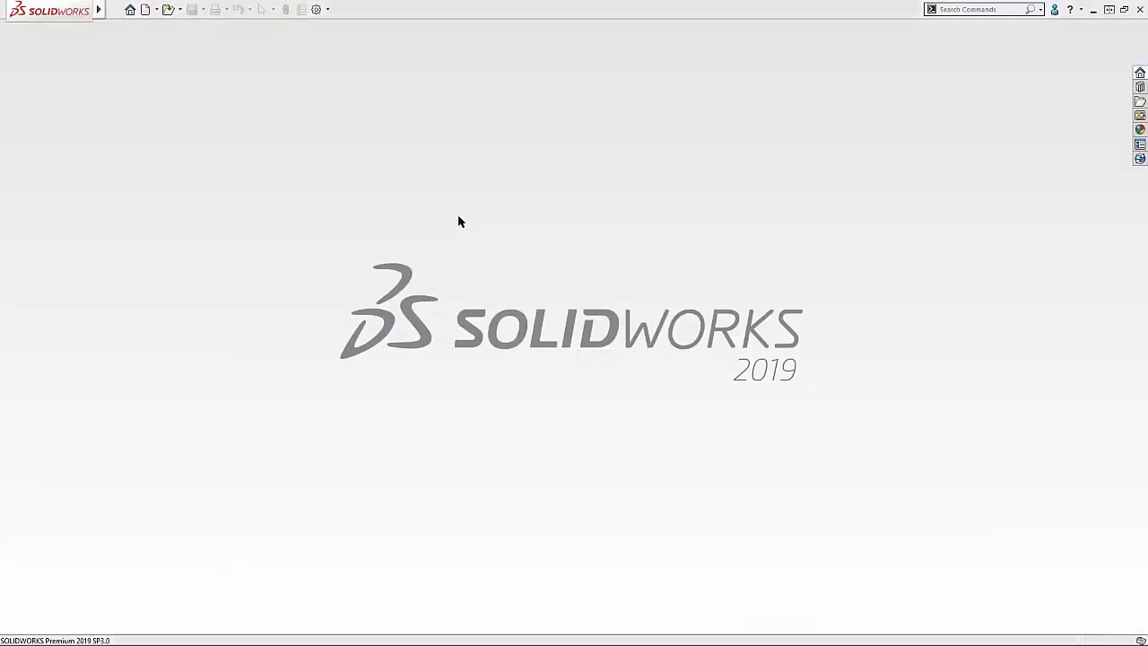
Switch to the slide presentation, advance to the robot arm picture and open the Abfan_Robot-finished assembly.
key(alt+Tab)
click(878, 196)
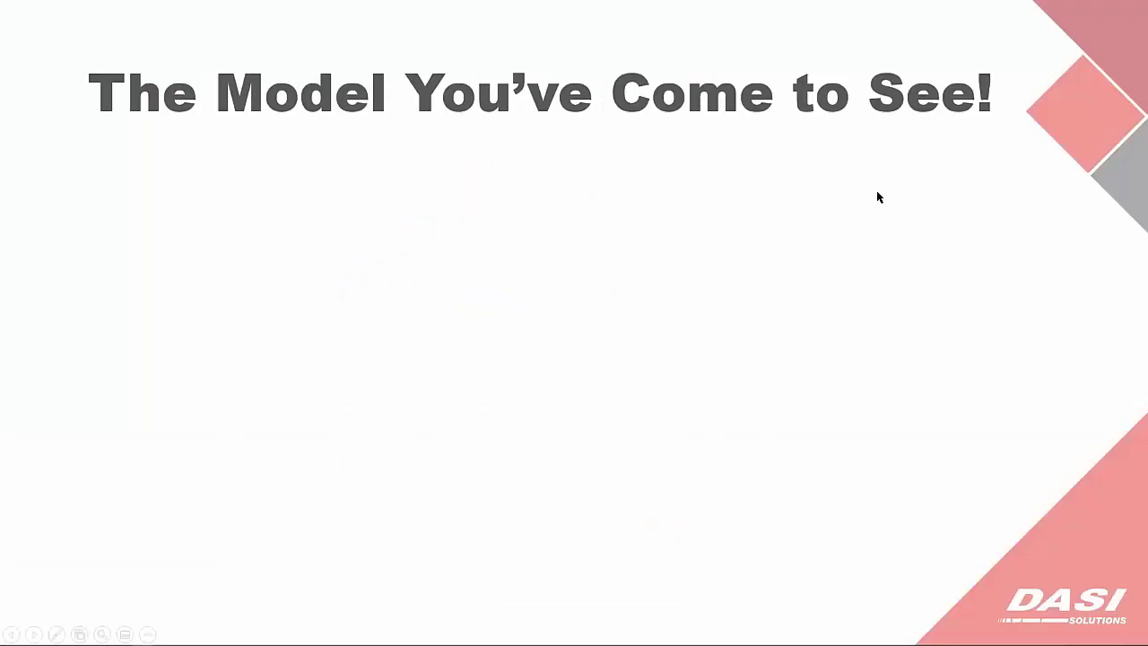
click(883, 226)
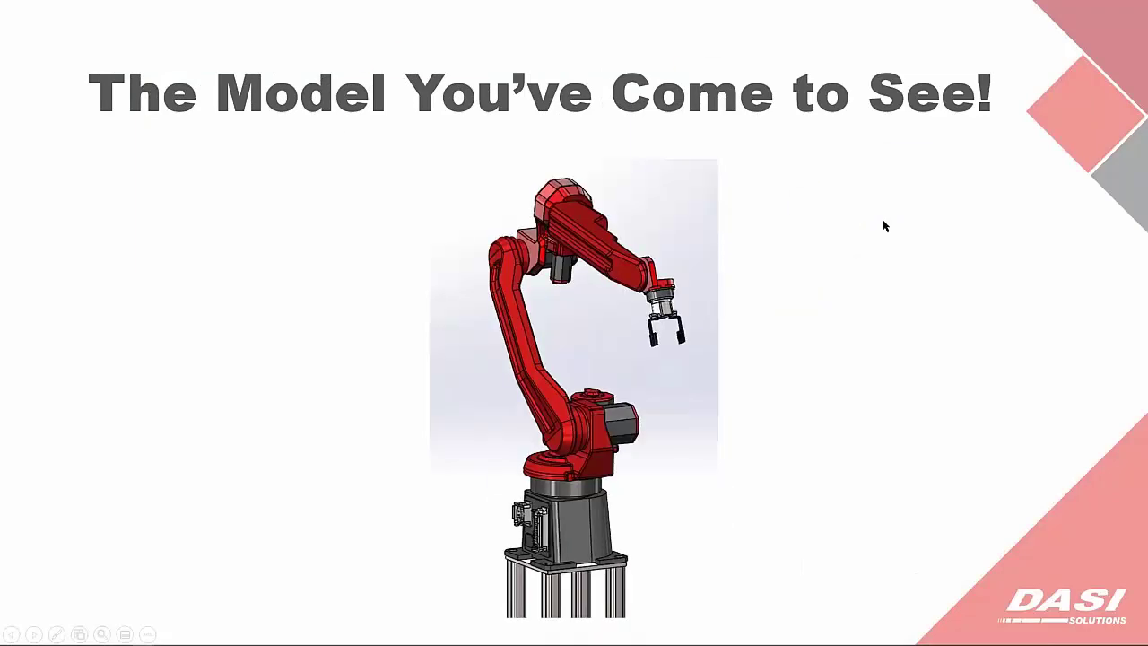
click(572, 365)
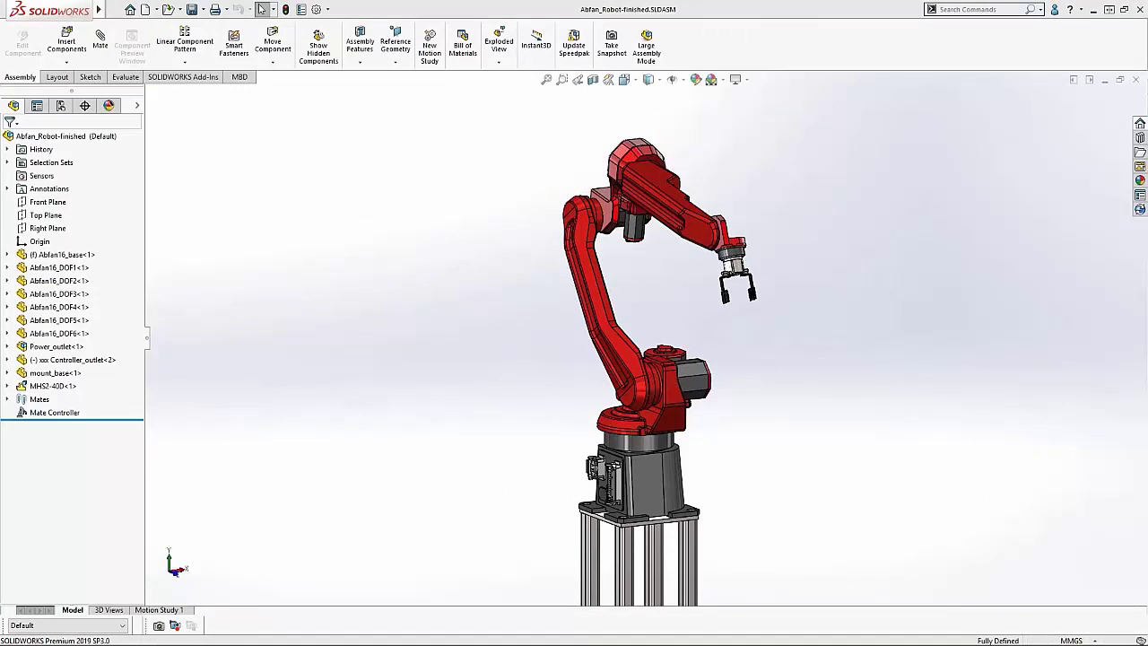
Swing the robot's base, arm links and gripper freely by hand to try out its joints.
click(670, 387)
drag(671, 387, 513, 211)
middle_drag(513, 211, 458, 188)
drag(458, 188, 479, 194)
click(566, 206)
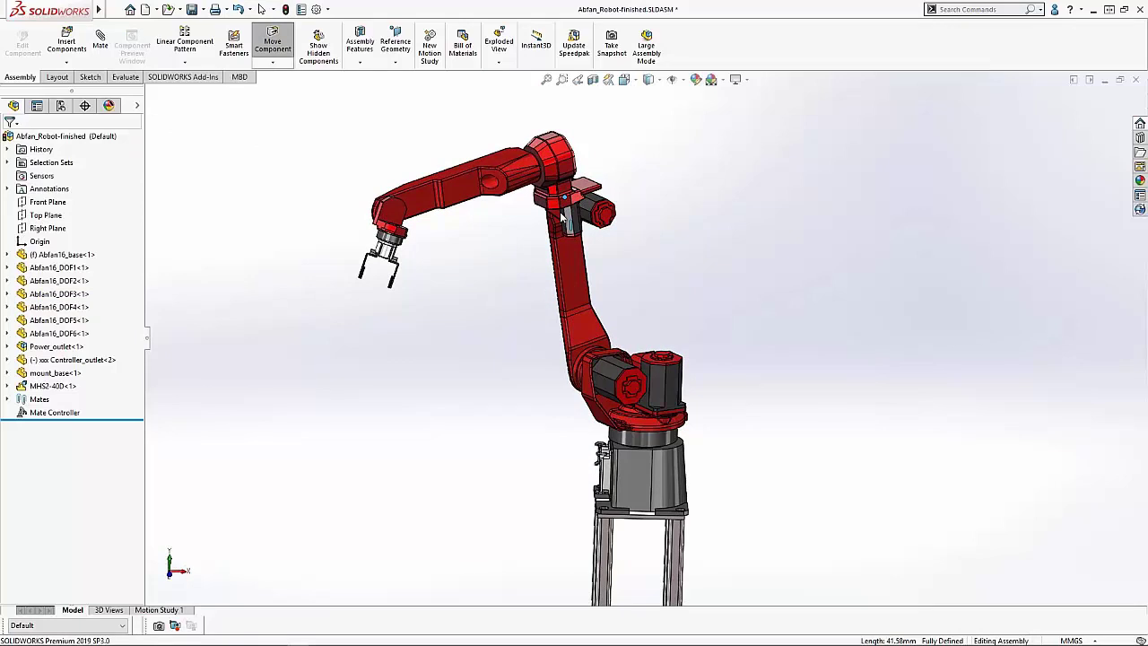
drag(566, 206, 561, 228)
key(Escape)
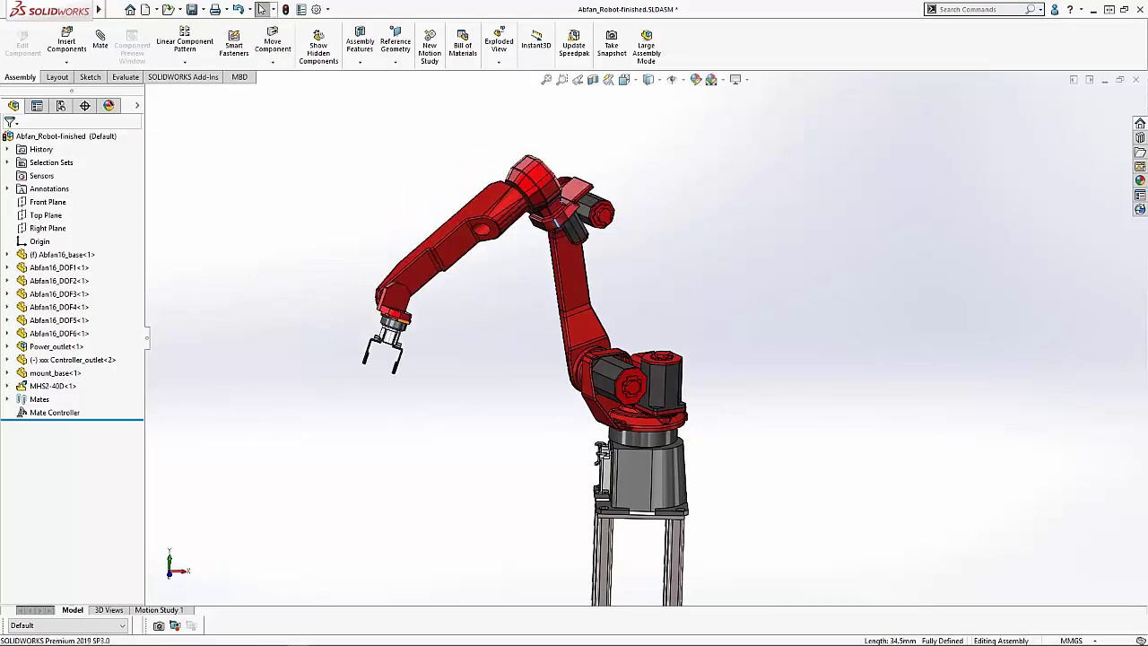
drag(399, 323, 414, 327)
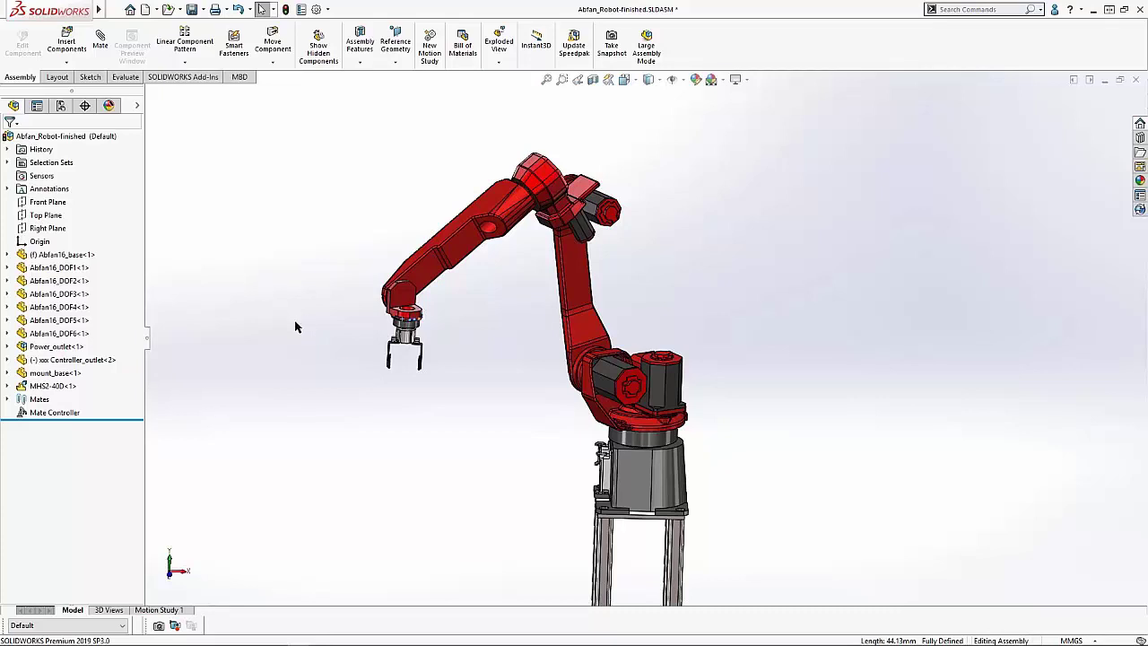
Open the robot assembly's existing Mate Controller for editing.
mouse_move(58, 418)
right_click(57, 417)
click(72, 379)
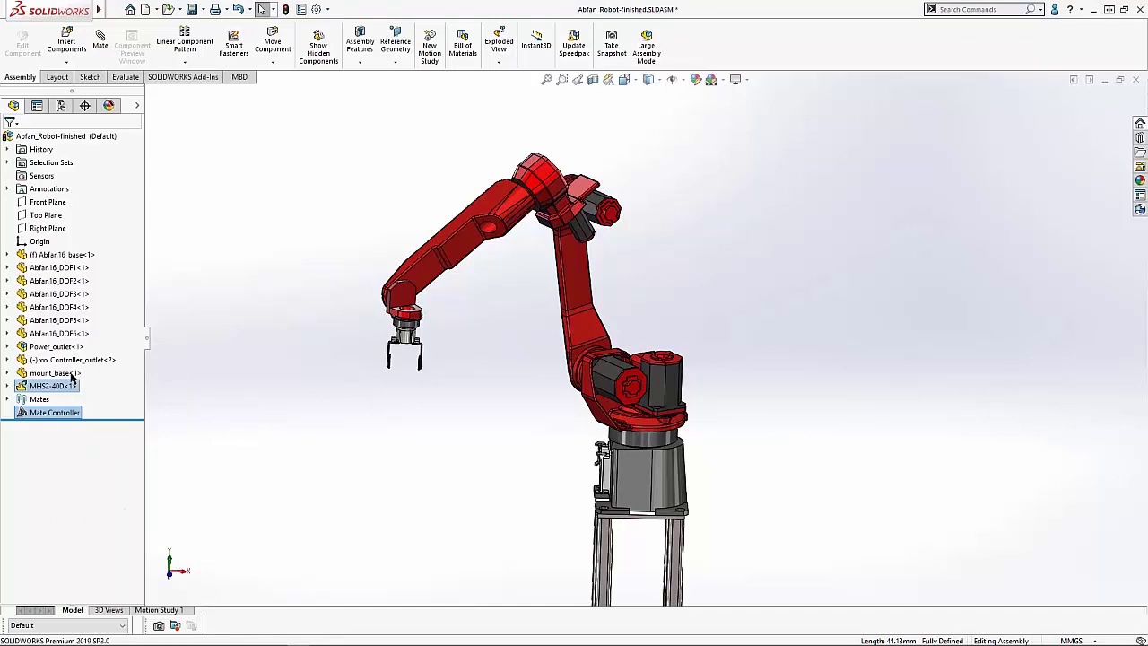
click(79, 295)
click(71, 307)
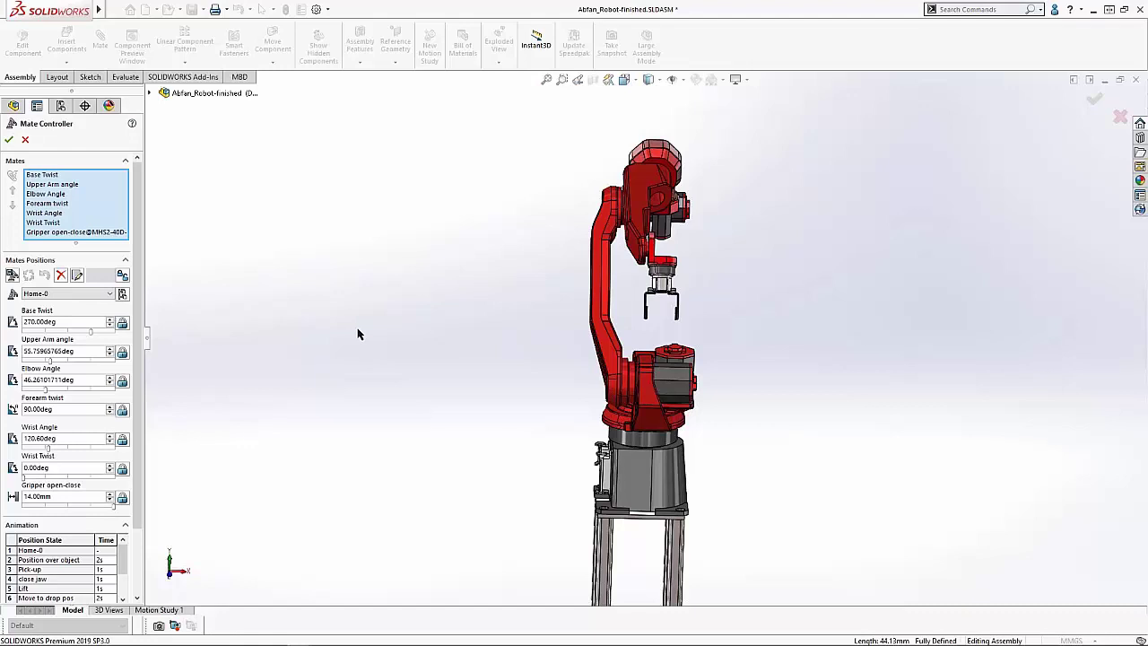
key(space)
click(389, 438)
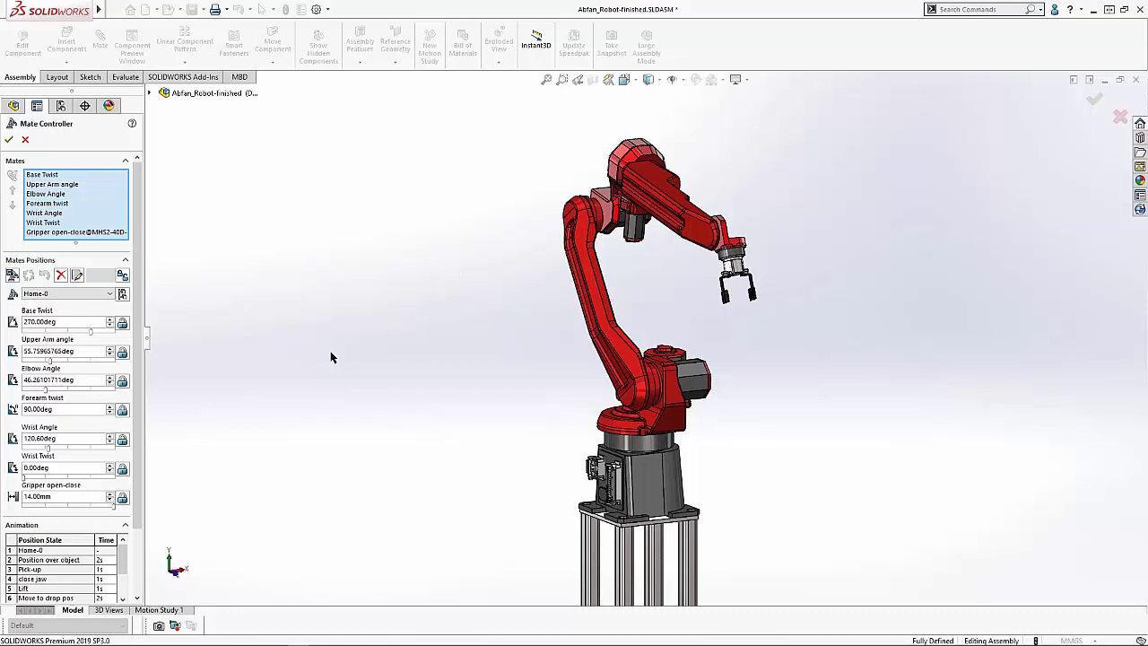
Highlight the Base Twist, Upper Arm angle and Elbow Angle mates in turn to see which joints they control.
click(57, 175)
click(54, 184)
click(52, 176)
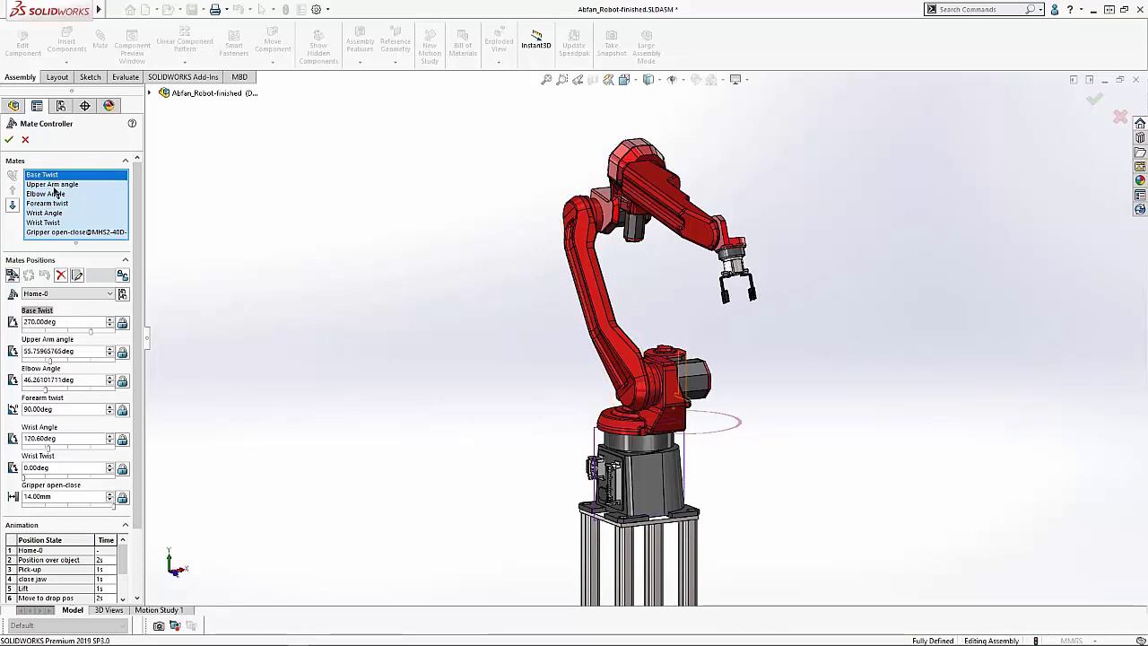
click(54, 184)
click(54, 196)
Preview the robot in its stored Position over object, Pick-up and close jaw positions.
click(52, 294)
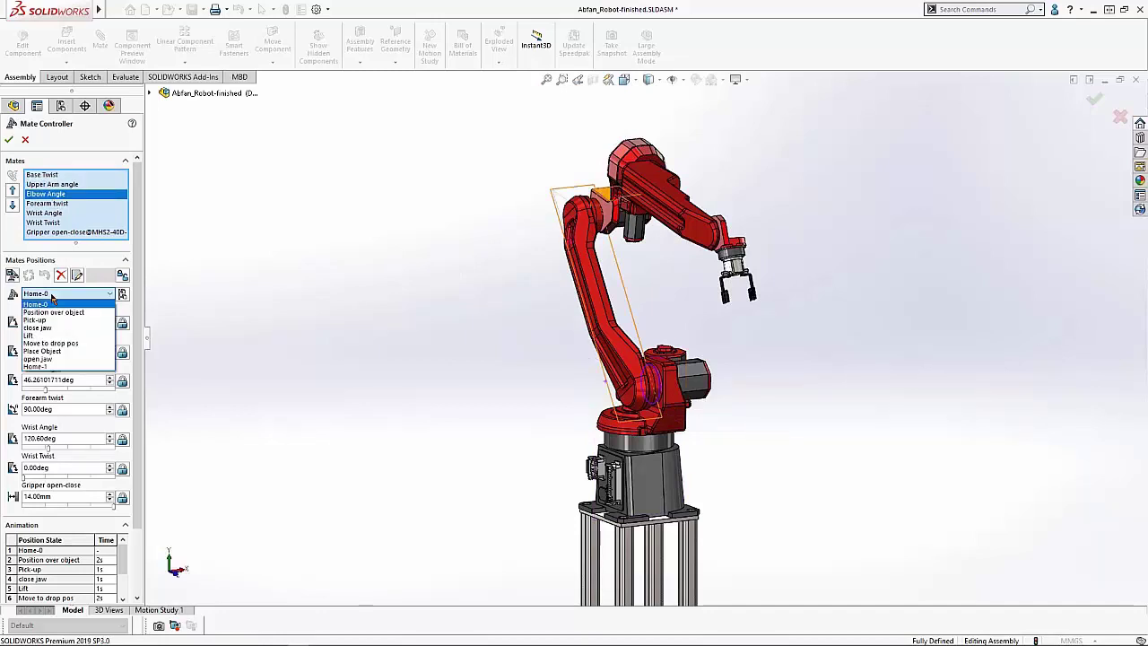
click(56, 313)
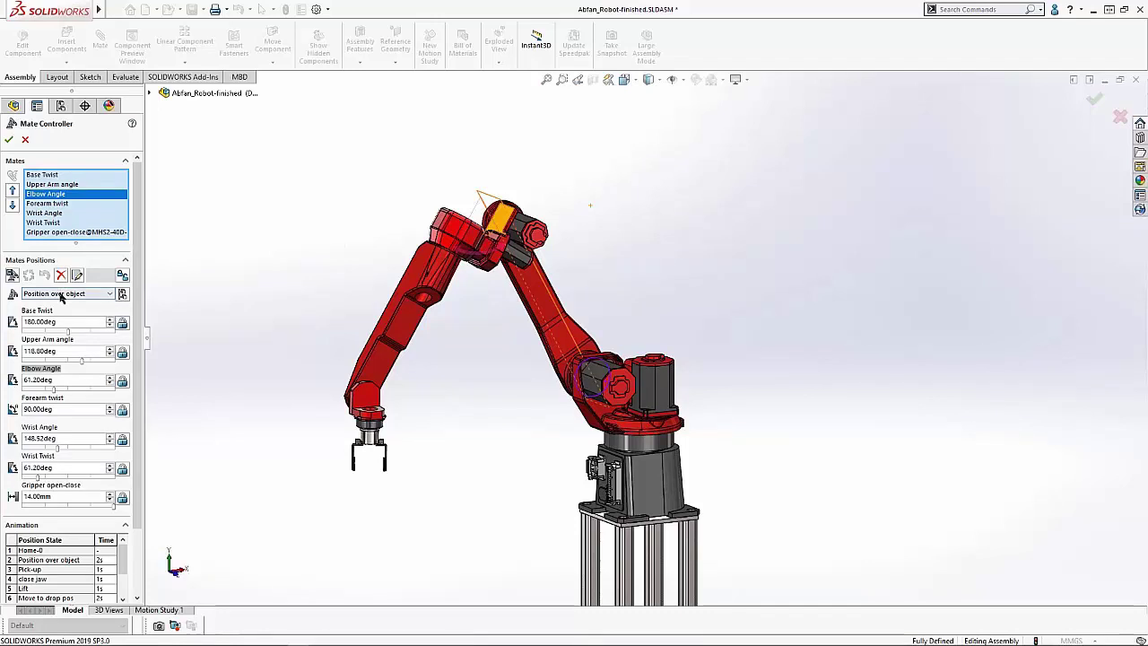
click(61, 296)
click(60, 325)
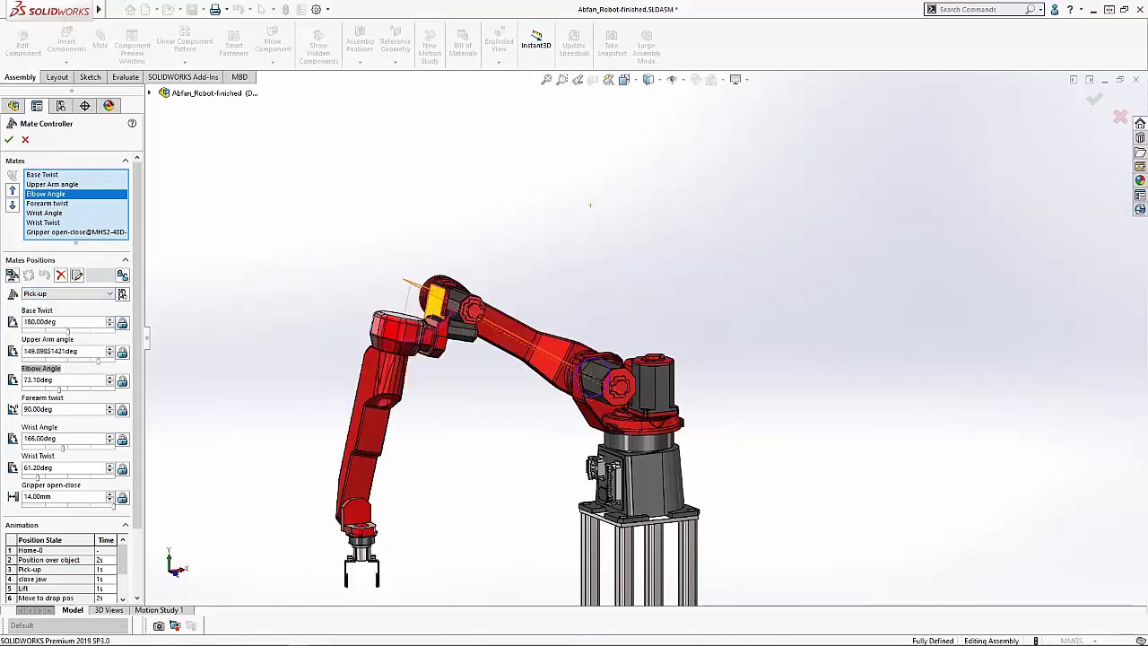
click(61, 295)
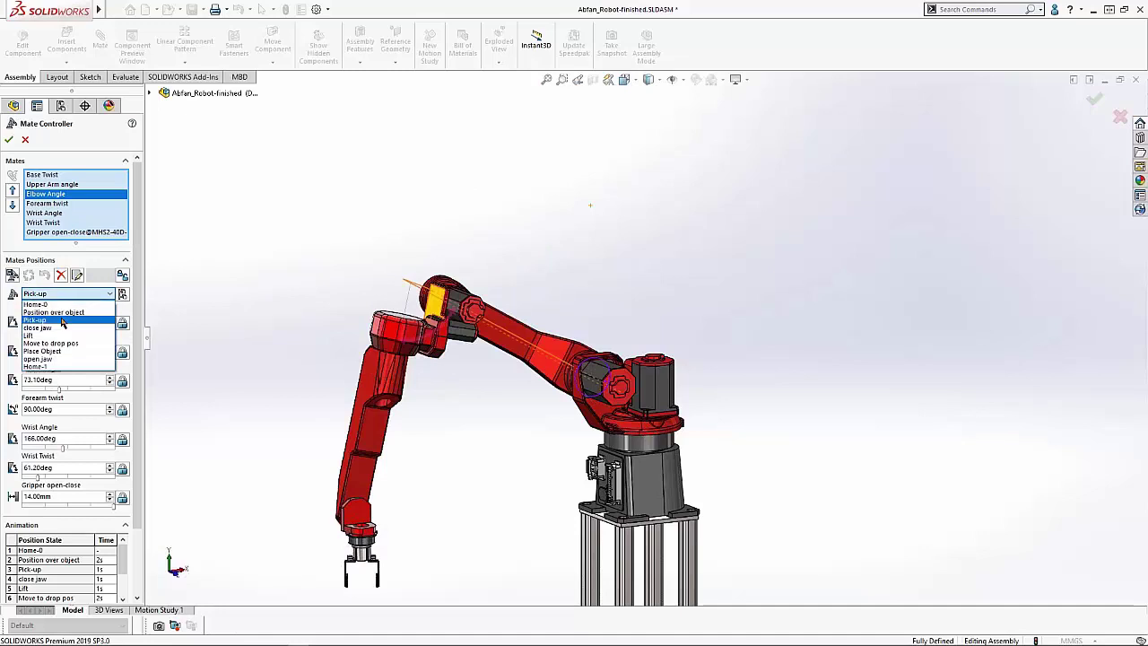
click(59, 332)
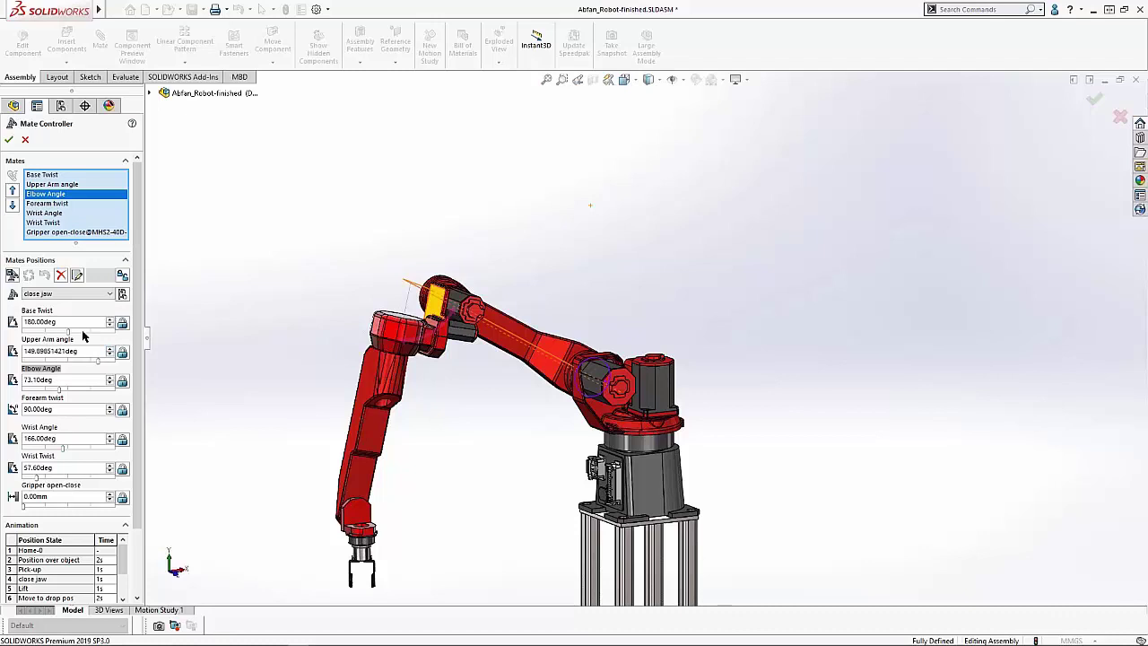
Calculate the robot's animation through all positions, save it as the MP4 video Abfan_Robot-finished.mp4, overwriting the existing file, and accept the Mate Controller.
scroll(97, 403, down, 3)
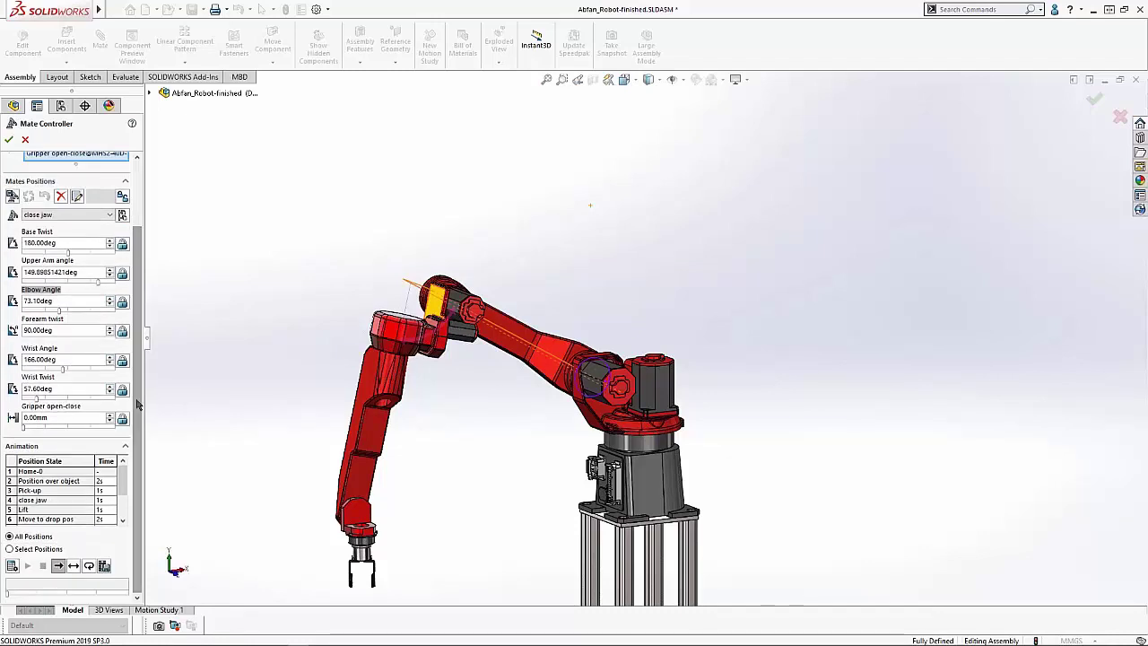
click(11, 566)
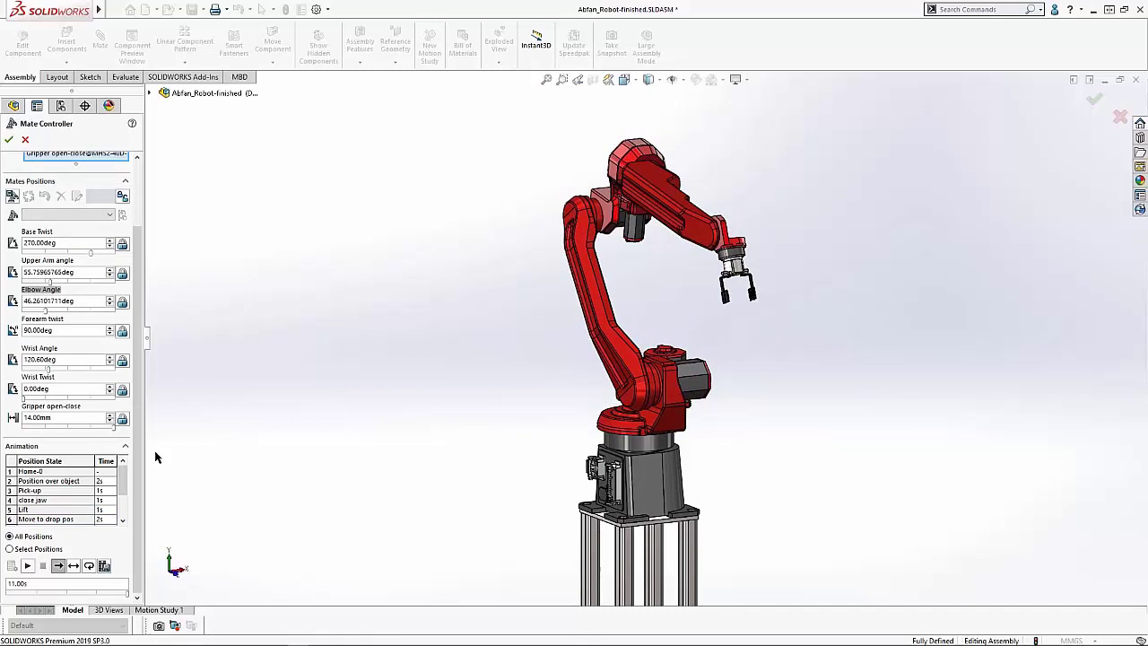
click(104, 567)
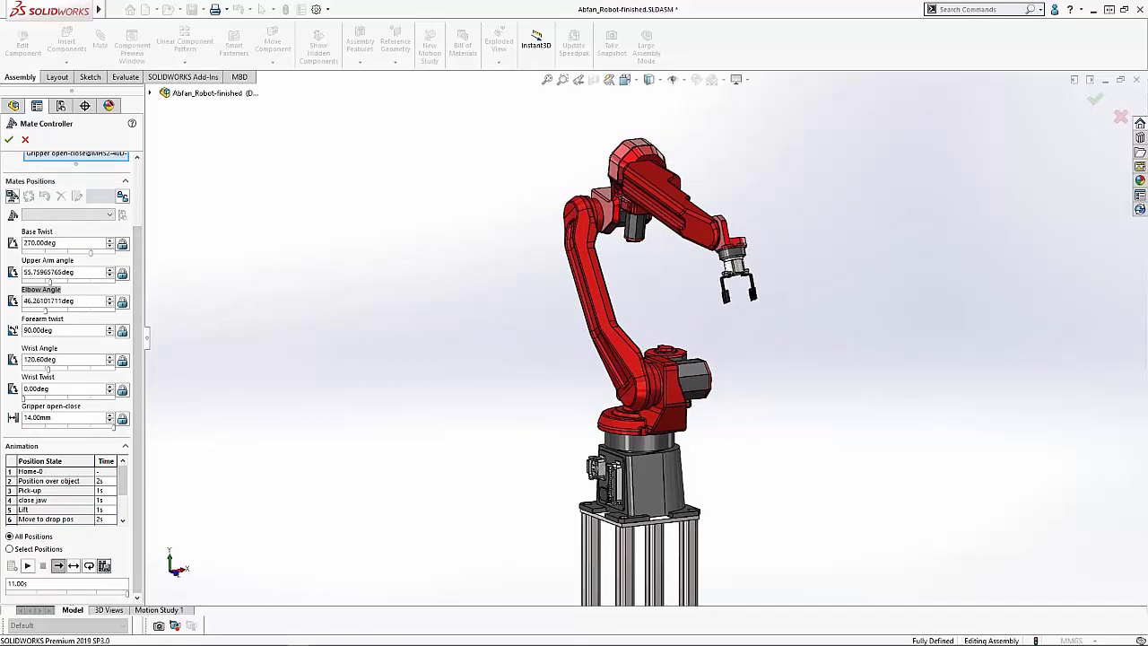
click(529, 331)
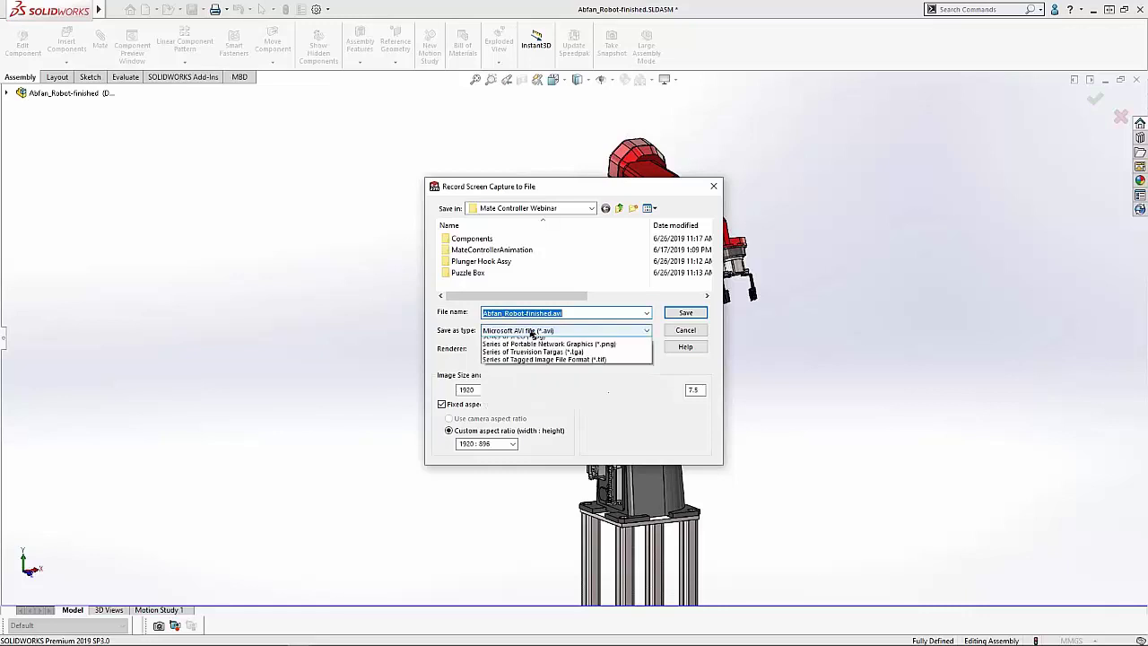
click(520, 364)
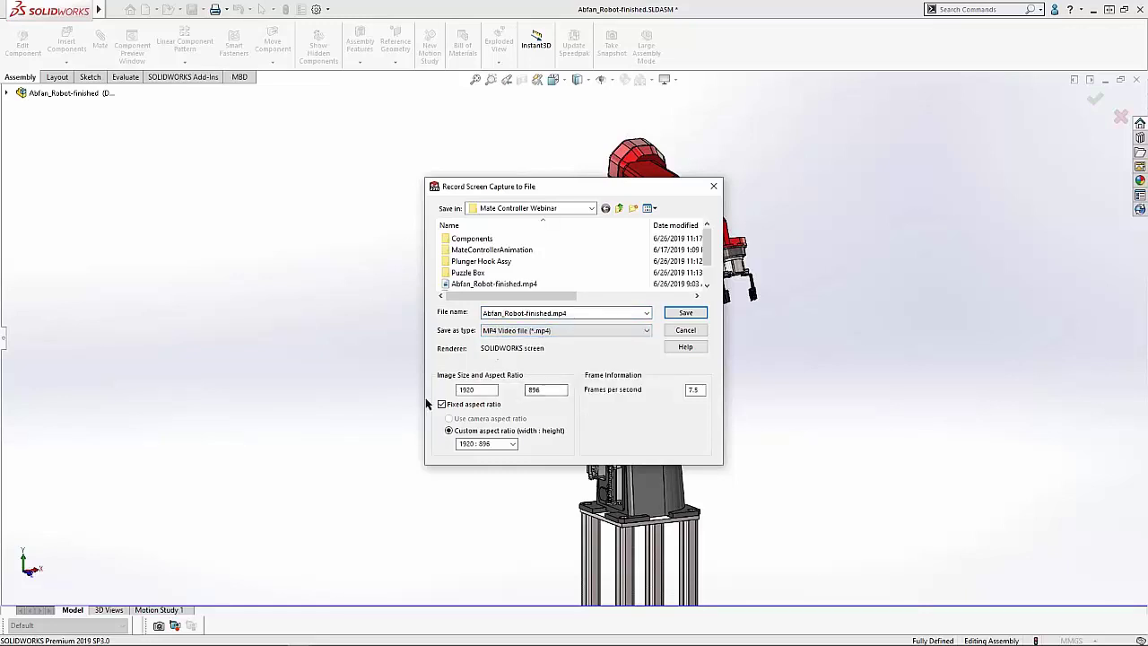
click(686, 313)
click(601, 353)
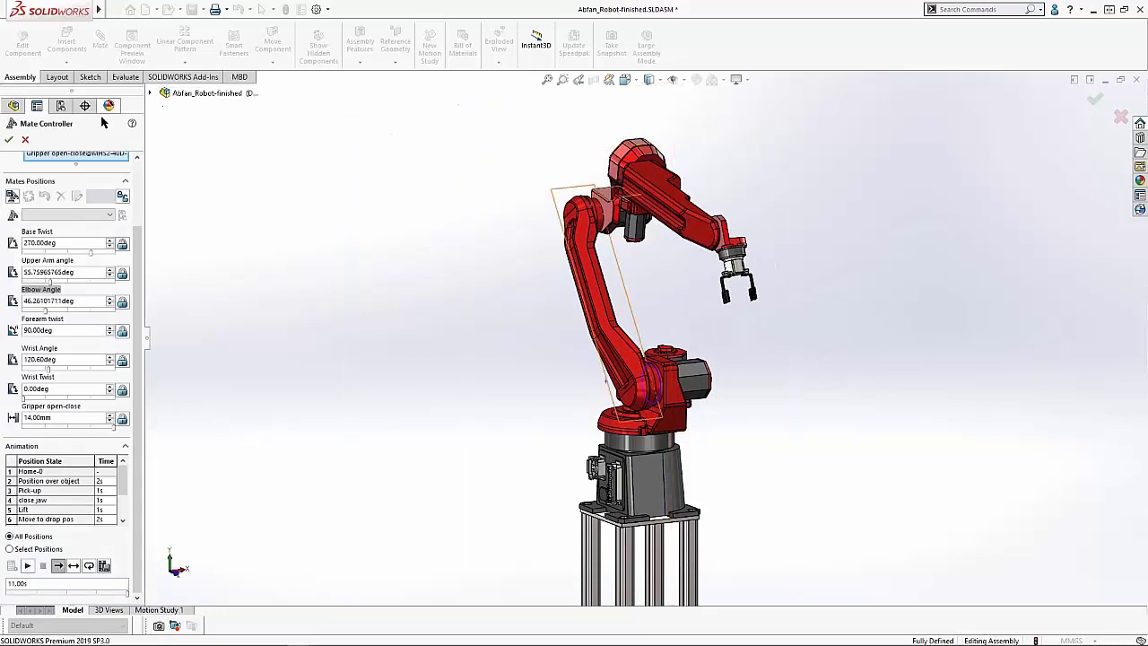
click(9, 140)
Switch to File Explorer at the robot assembly's folder, play Abfan_Robot-finished.mp4, and close the video and the folder.
click(115, 9)
mouse_move(144, 56)
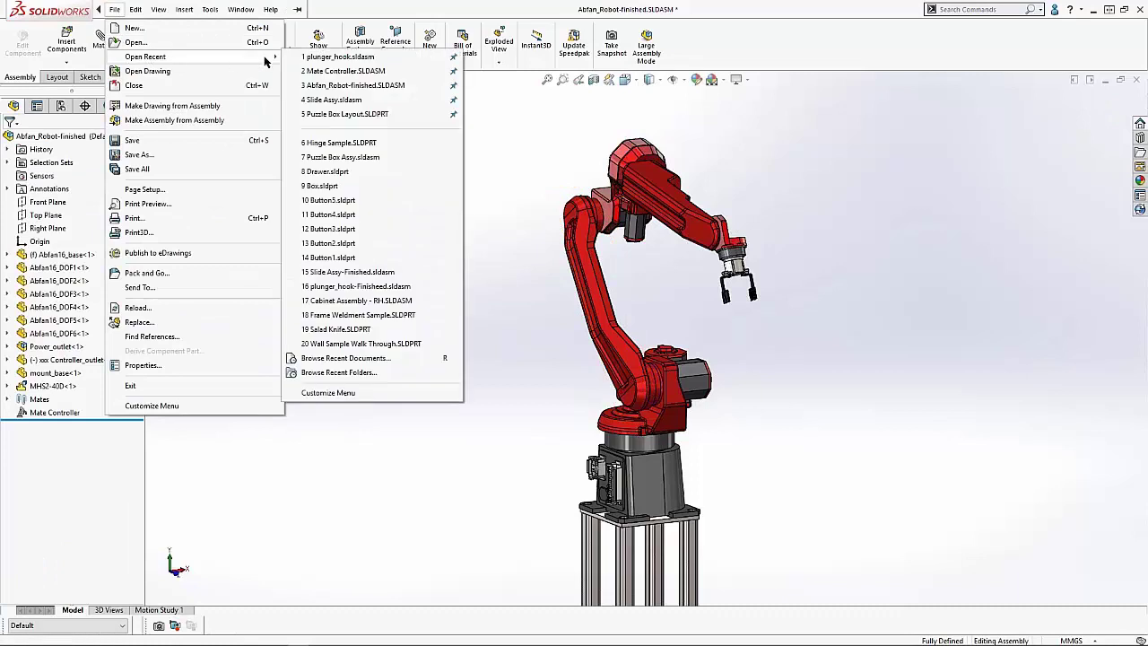
click(439, 86)
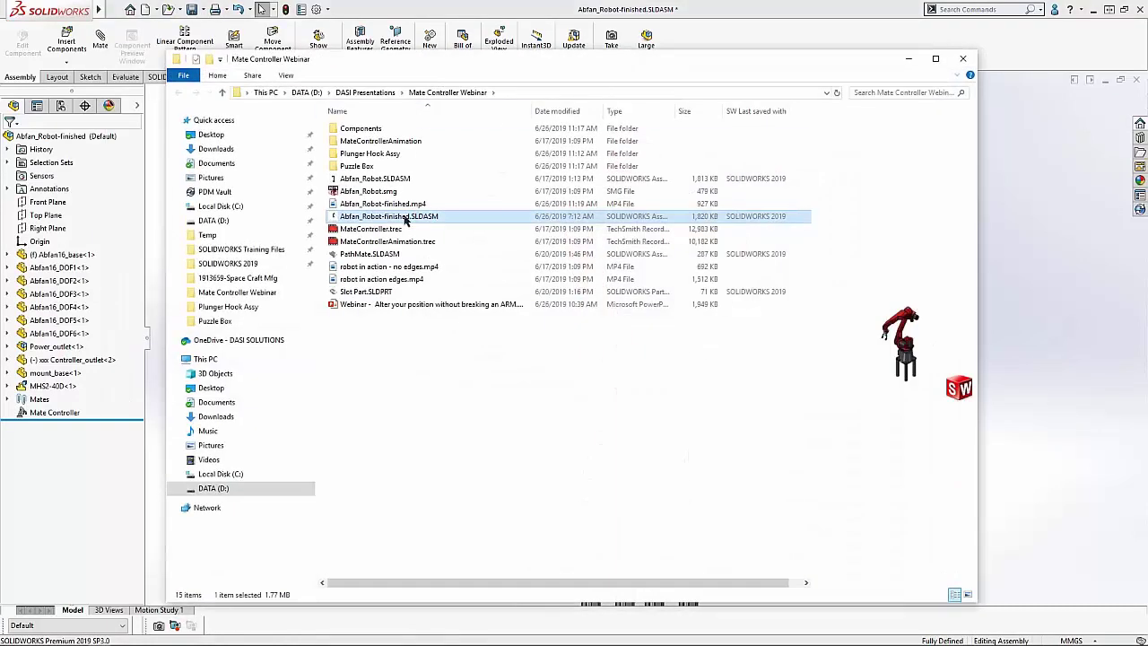
double_click(371, 204)
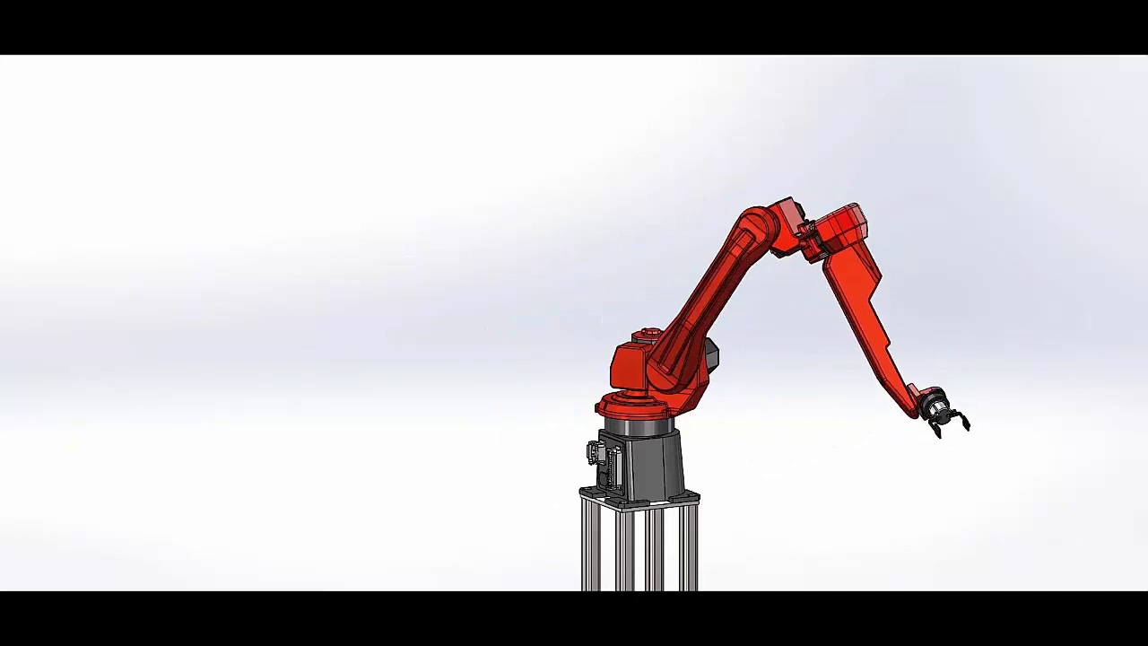
key(space)
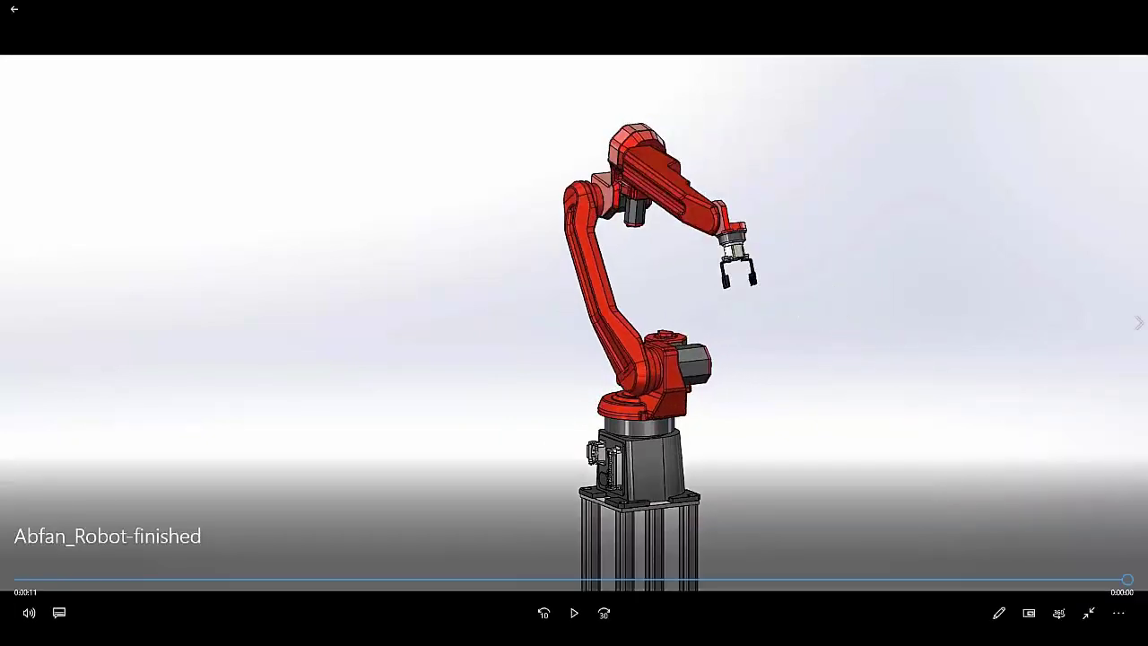
click(1141, 8)
click(972, 60)
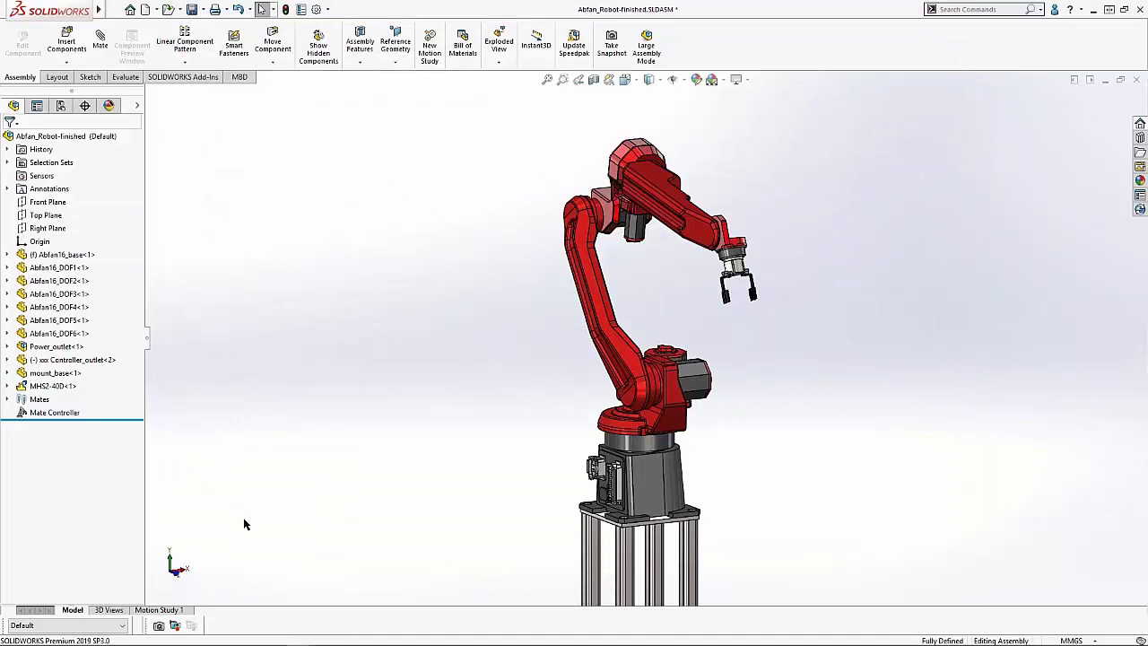
Import the Mate Controller into Motion Study 1 as key points with the Animation Wizard, calculate the study and return to the model.
click(159, 610)
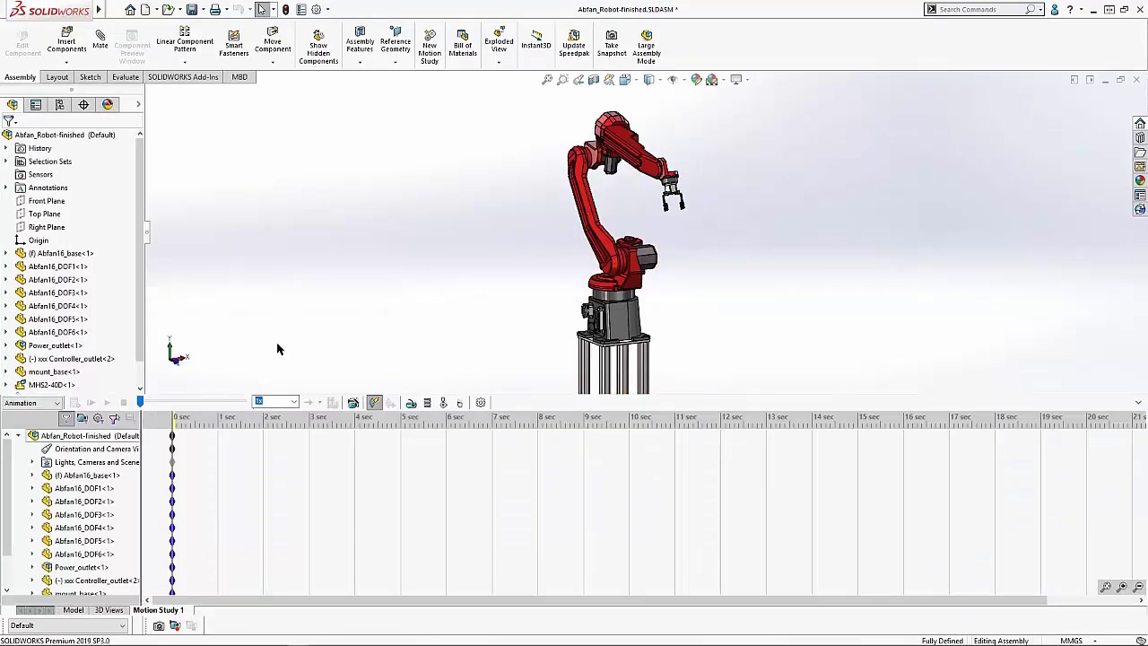
click(353, 403)
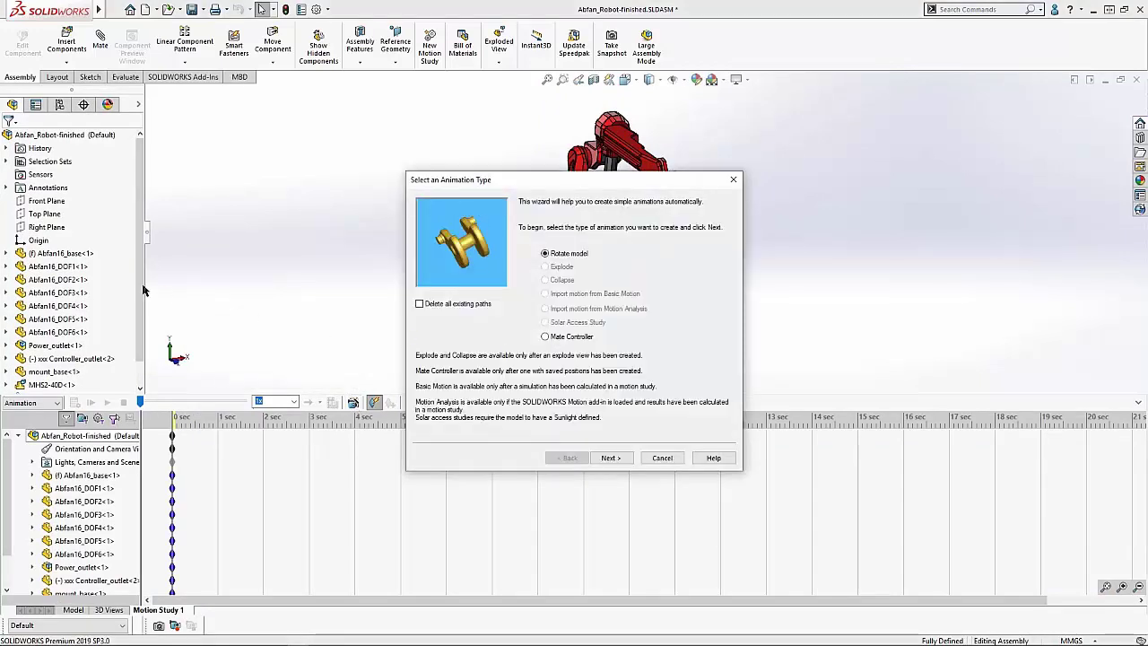
click(546, 337)
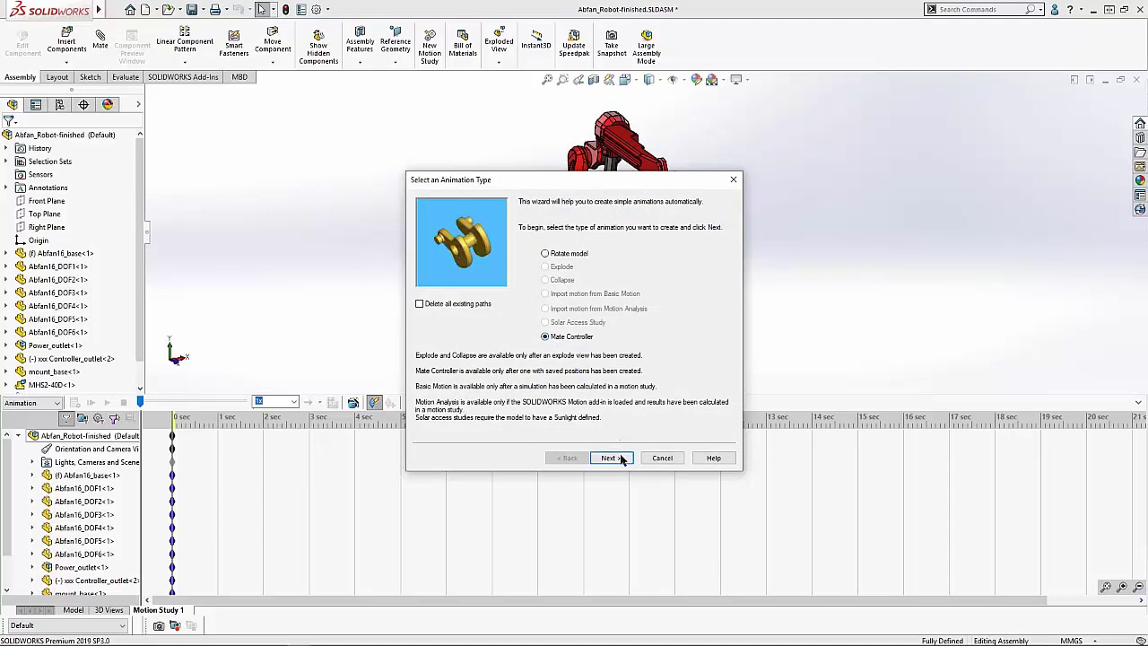
click(609, 458)
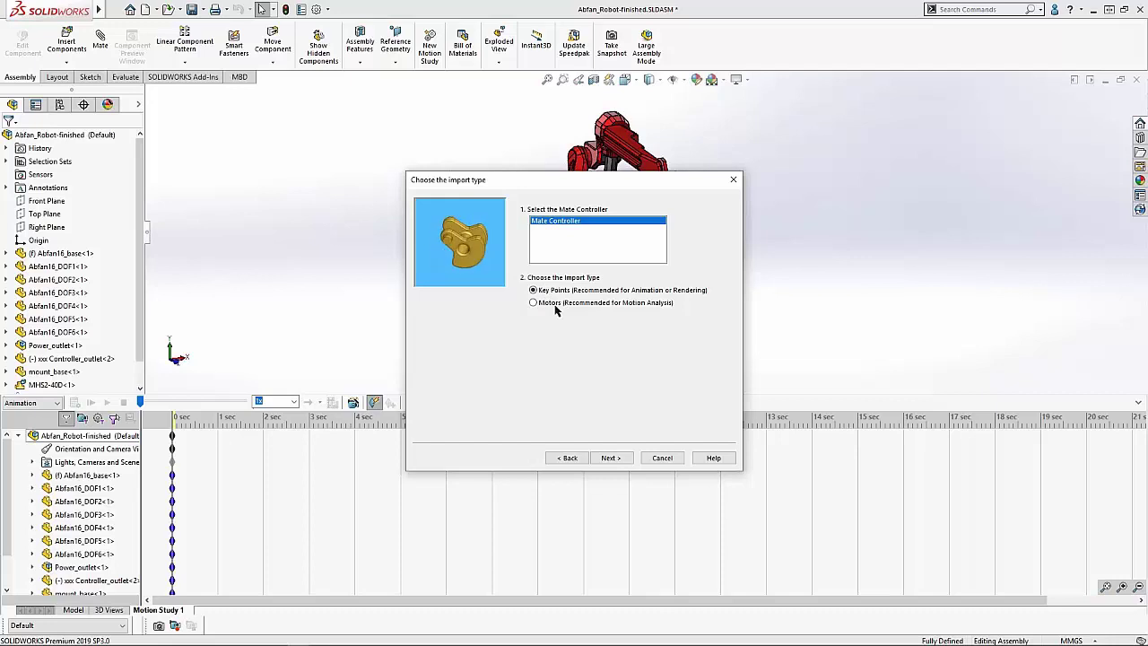
click(624, 457)
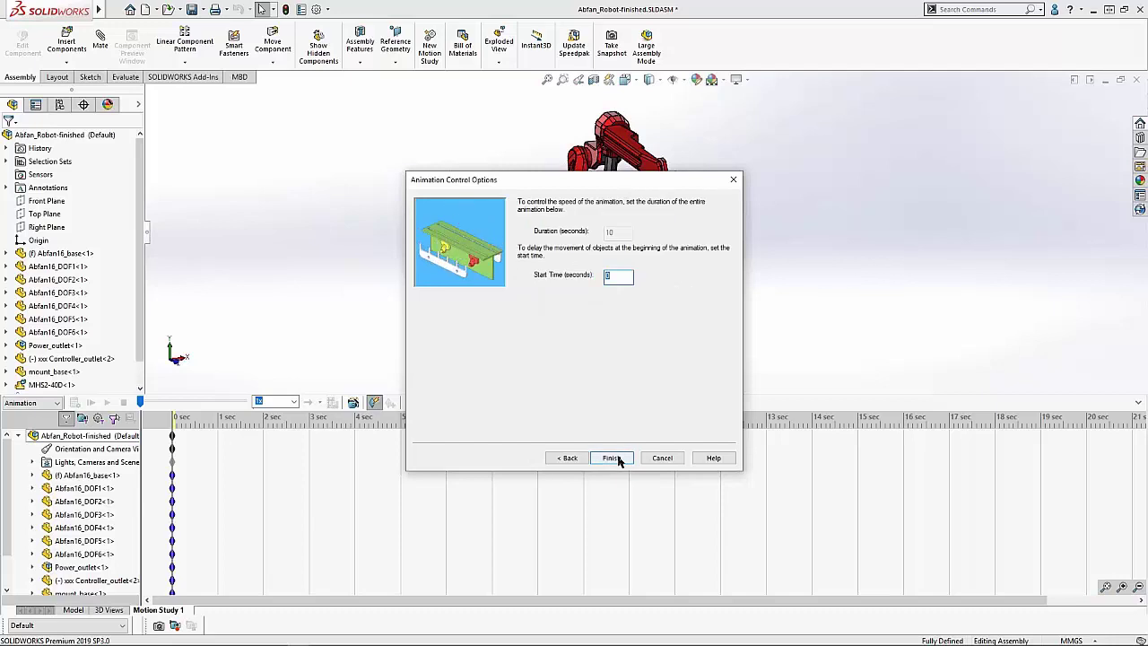
click(613, 458)
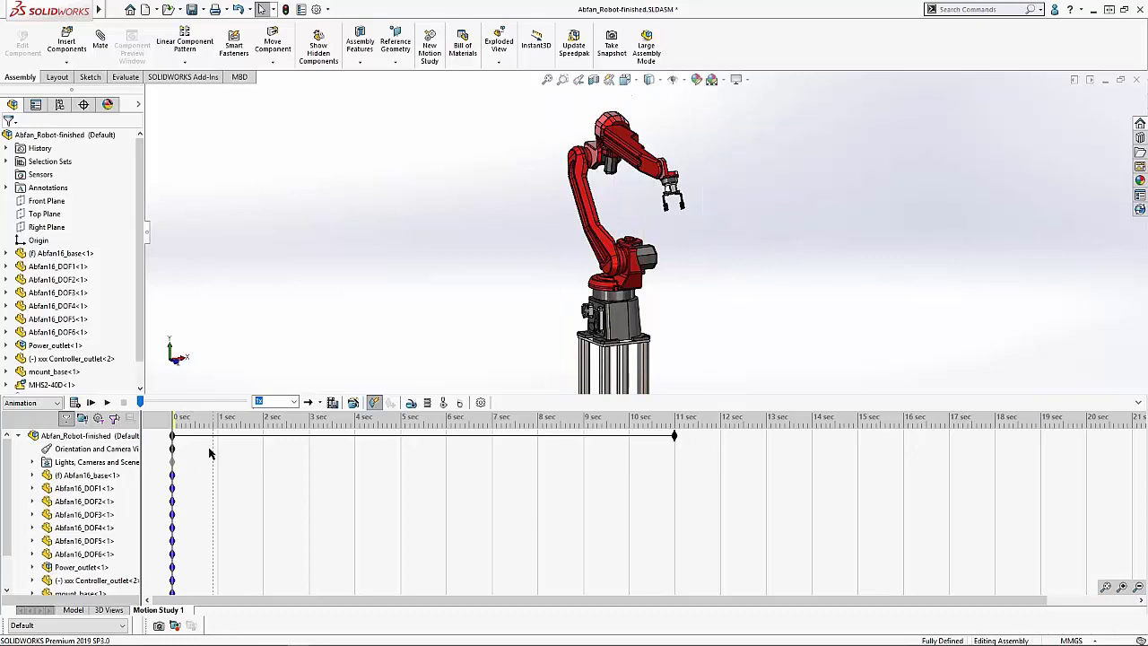
click(76, 405)
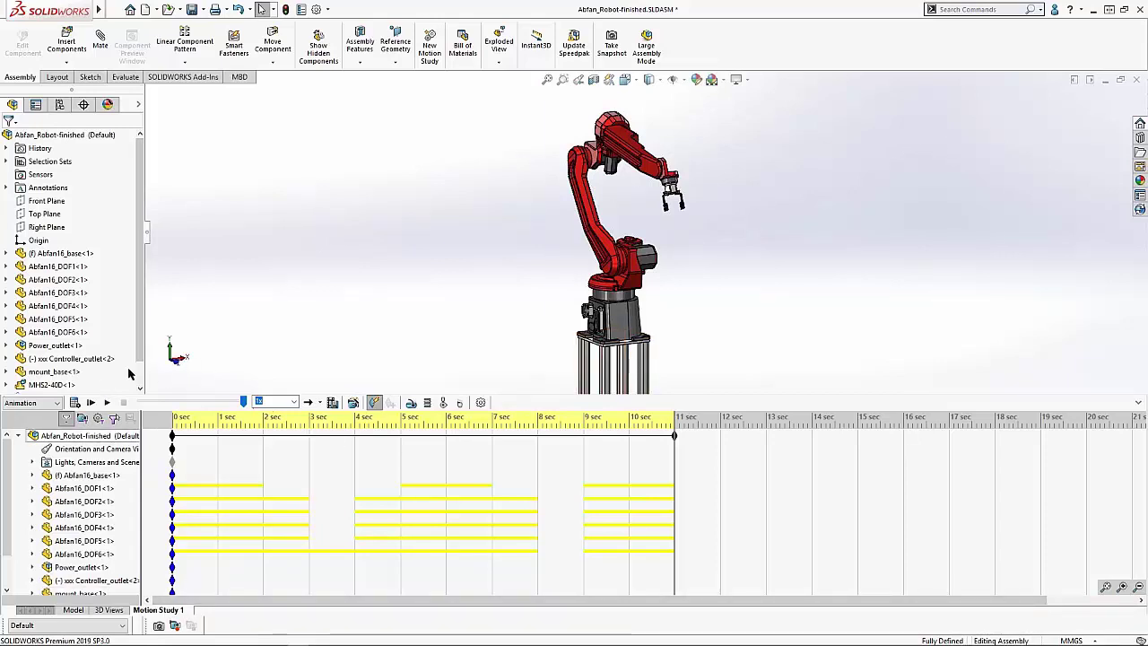
click(76, 610)
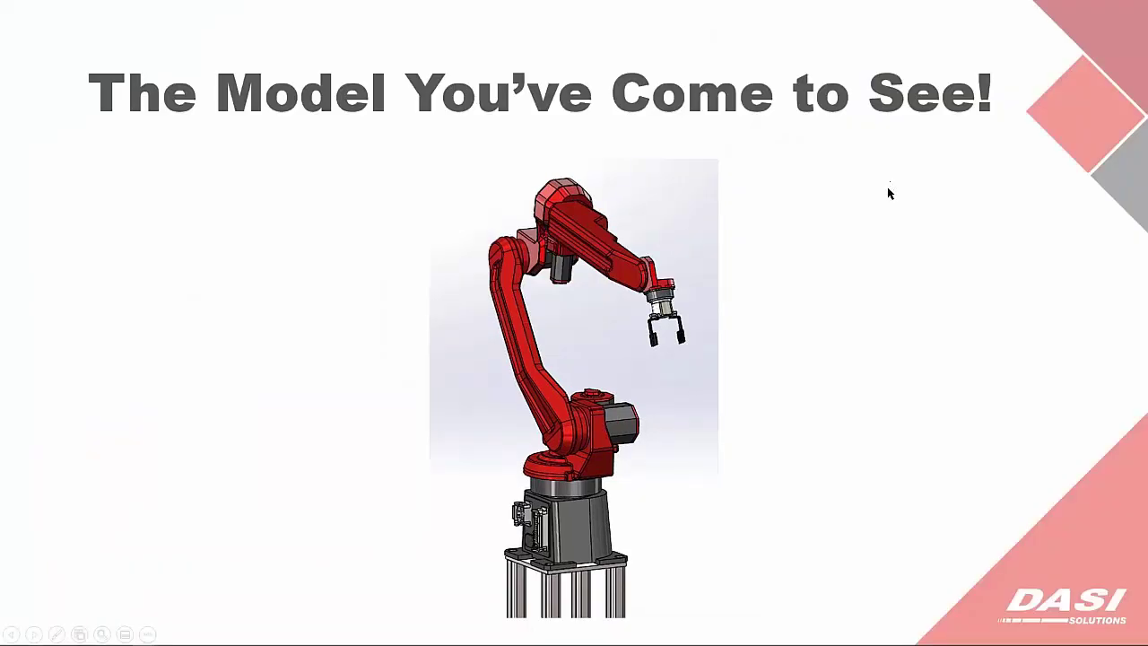
key(Right)
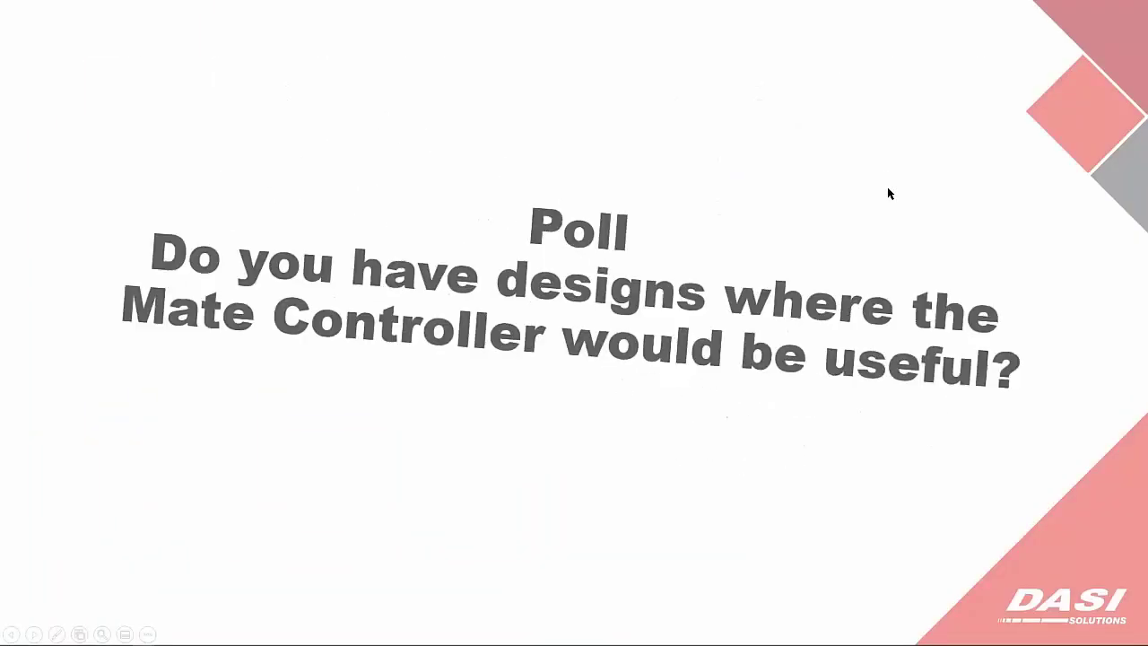
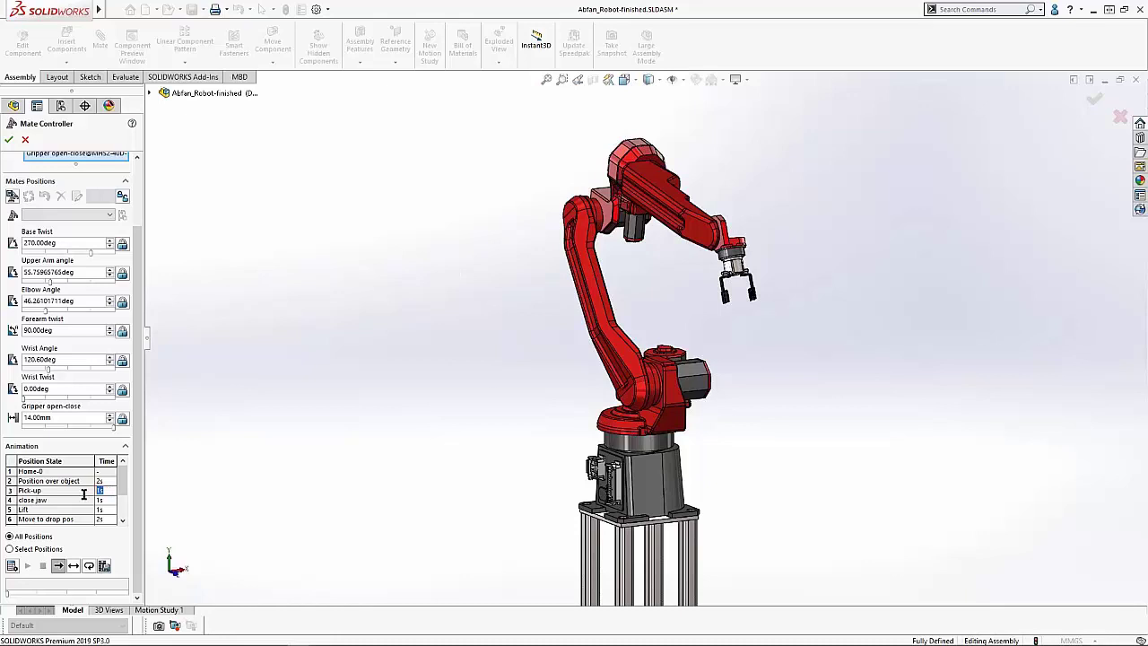
Set the Pick-up position's time to 3 s and recalculate the Mate Controller animation.
text(3)
key(Return)
click(13, 566)
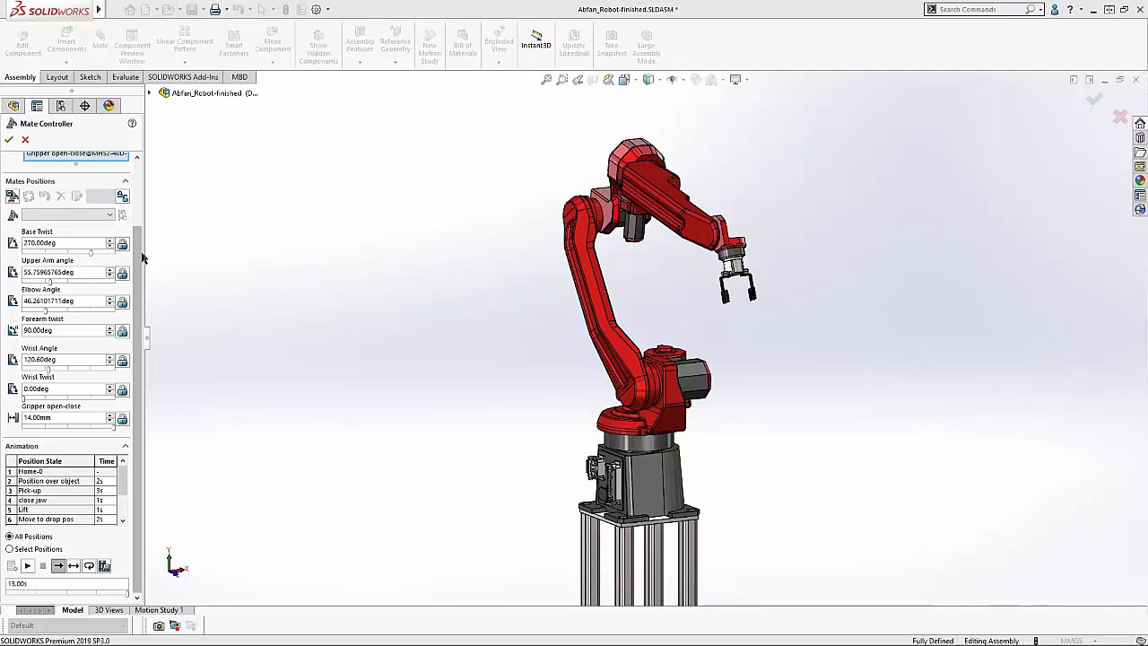
Add a configuration from each of the stored Home-0, Pick-up and Place Object positions and accept the Mate Controller.
drag(141, 258, 145, 192)
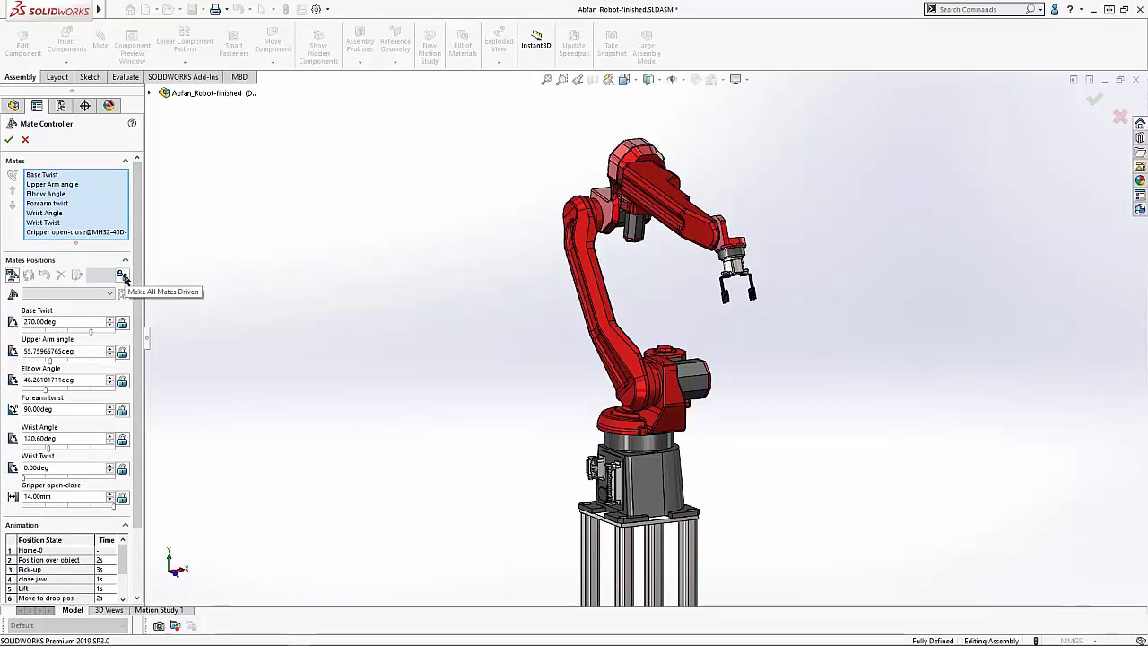
click(79, 296)
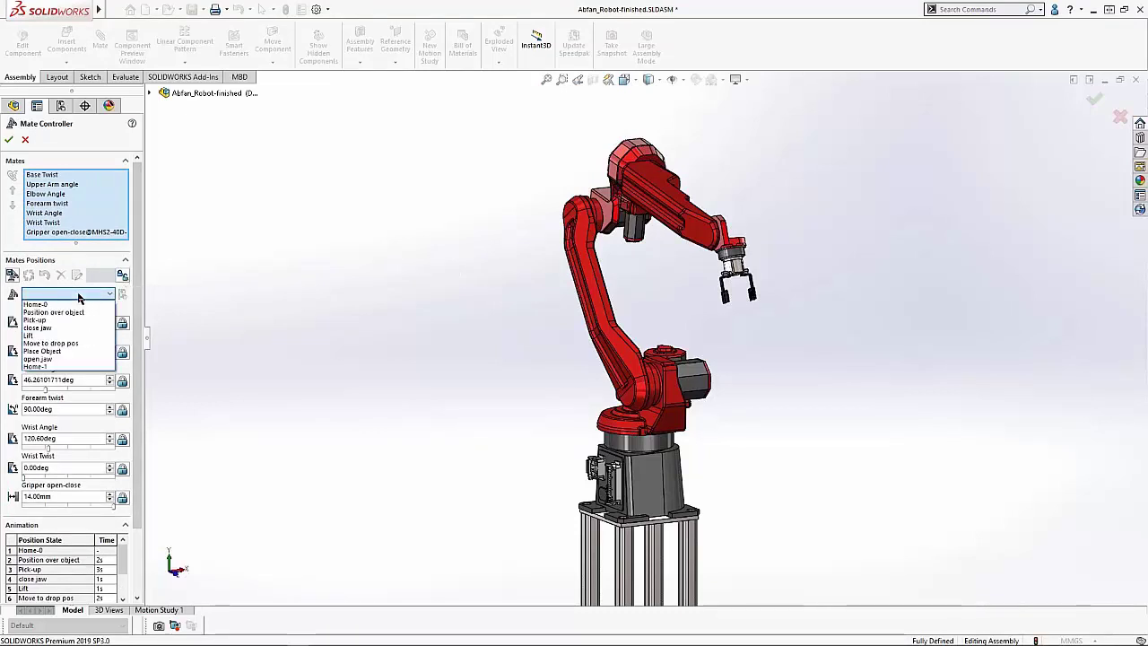
click(76, 305)
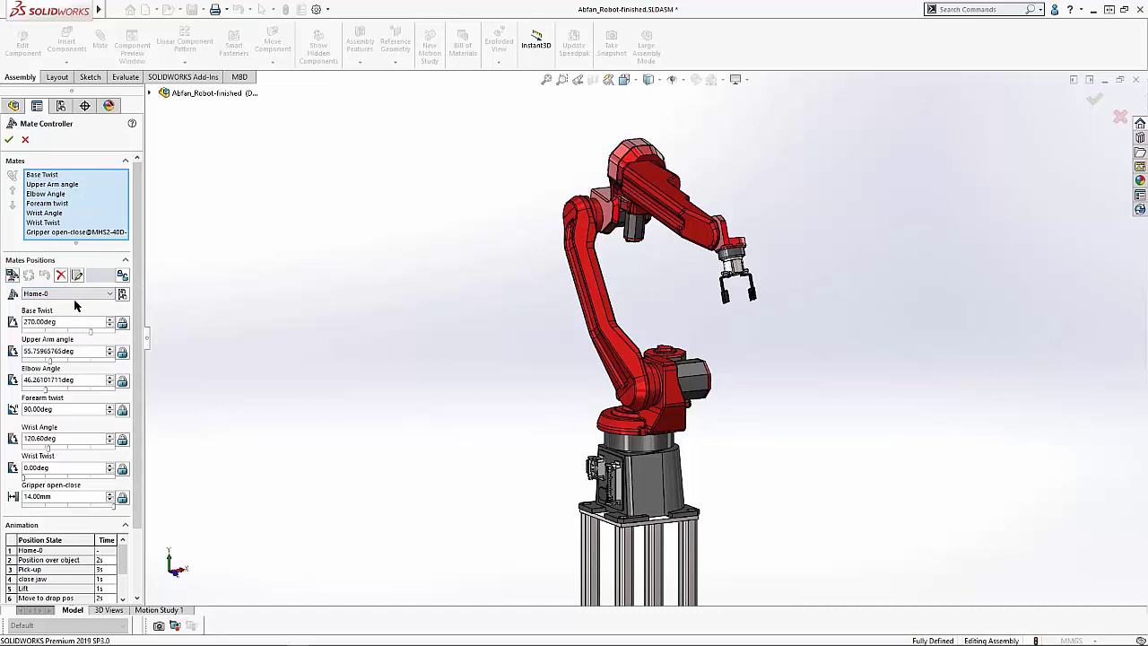
click(123, 295)
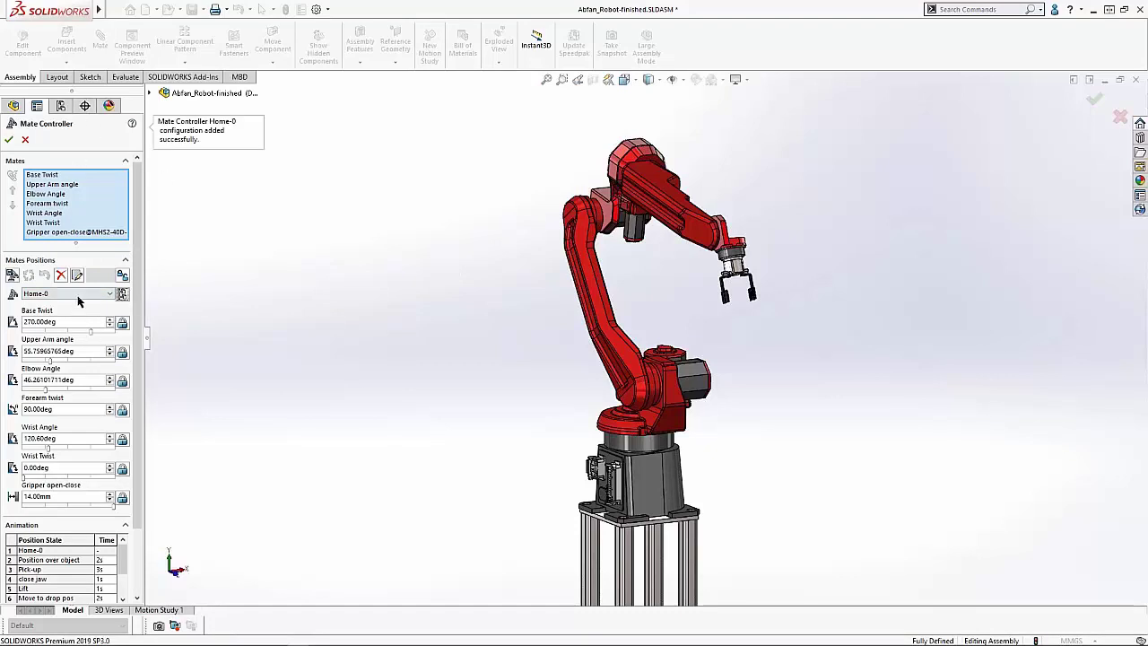
click(81, 295)
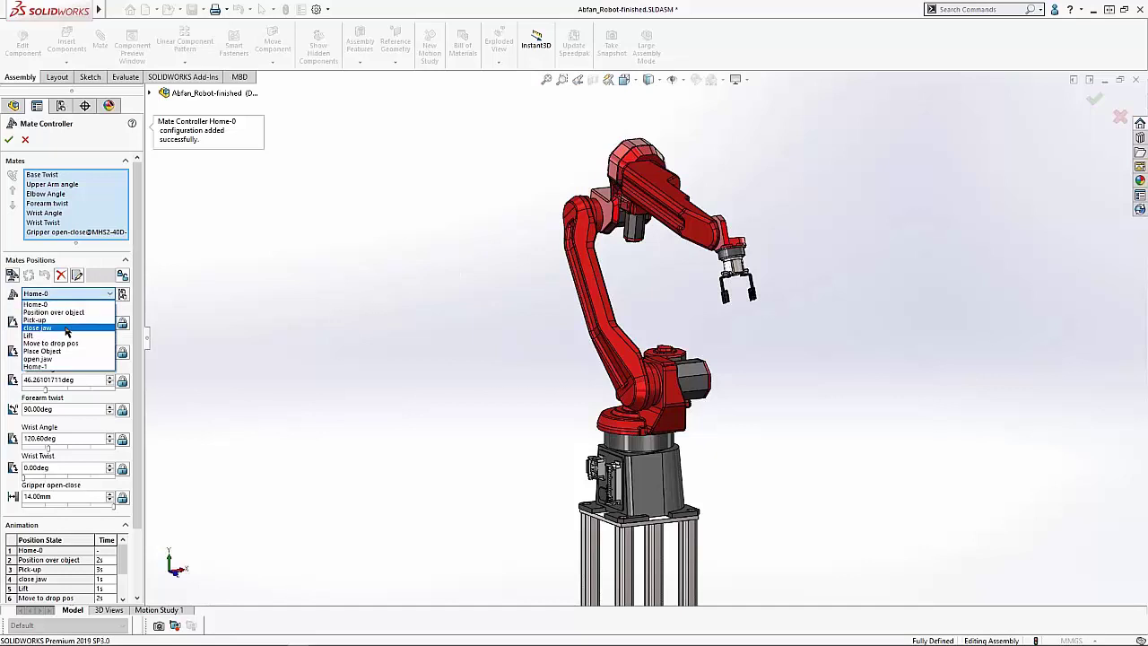
click(65, 319)
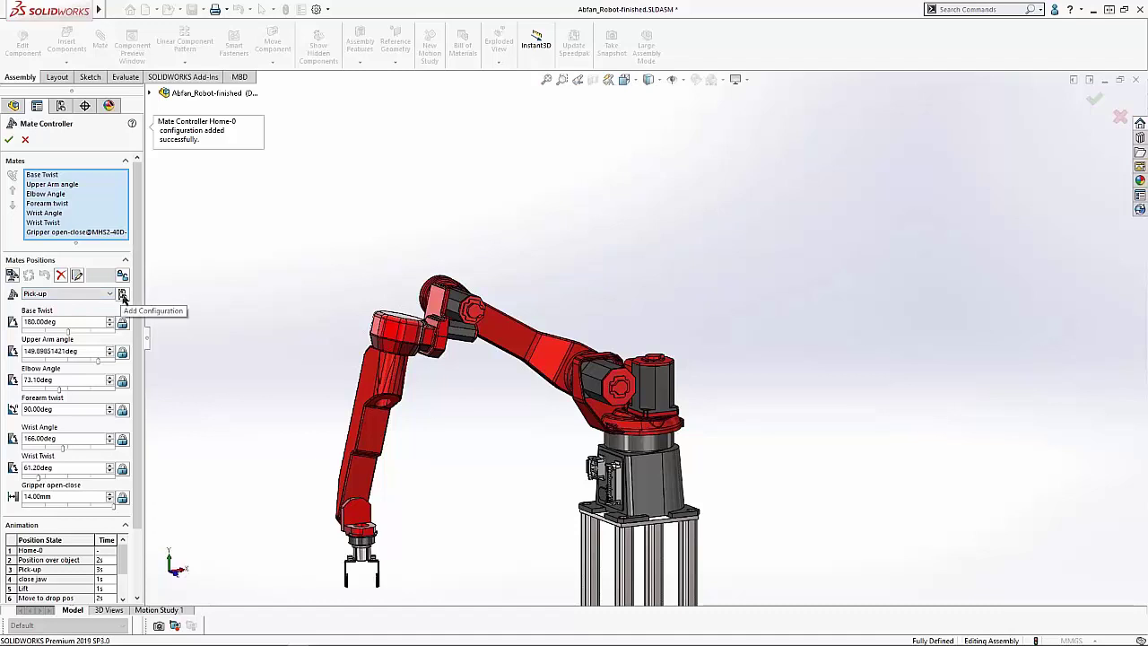
click(123, 297)
click(111, 295)
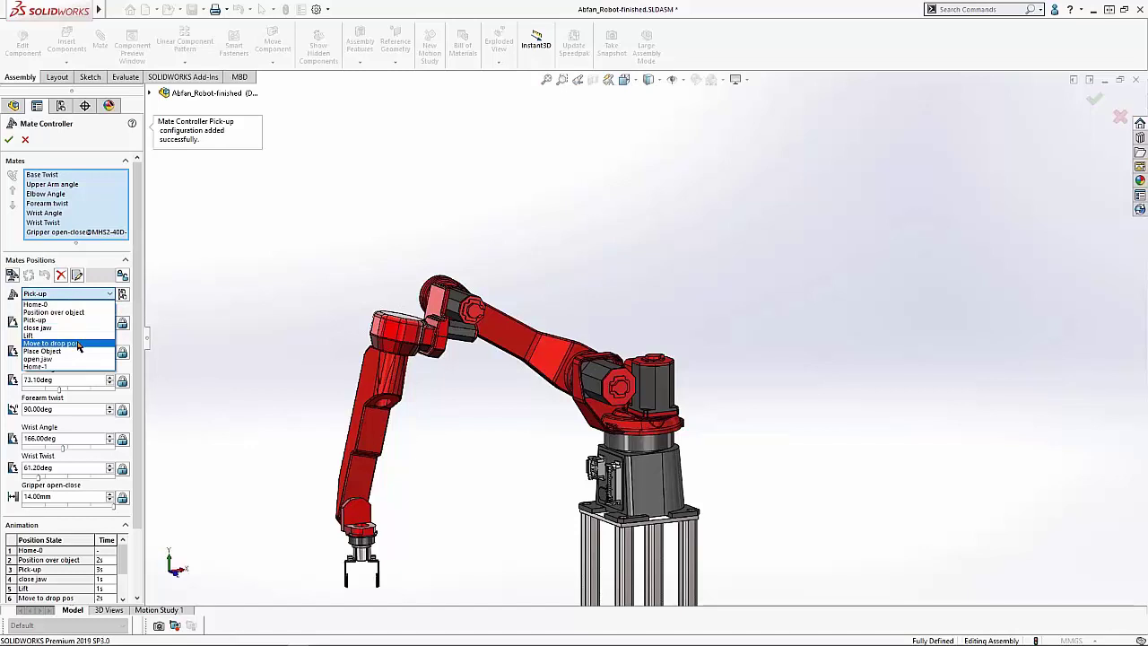
click(42, 350)
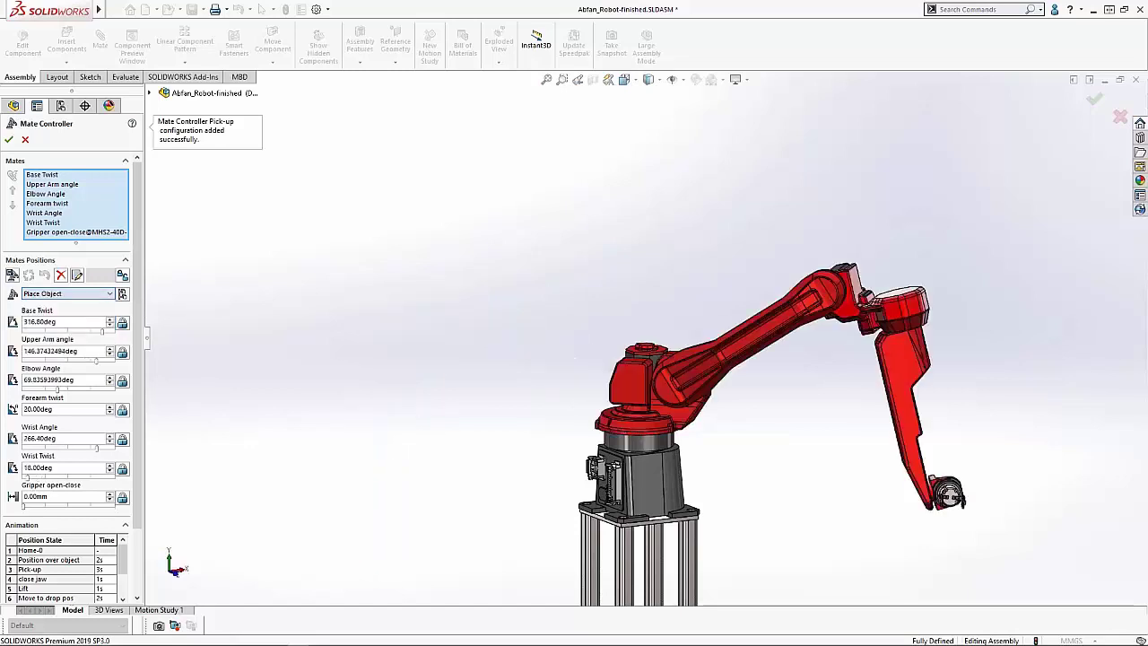
click(122, 294)
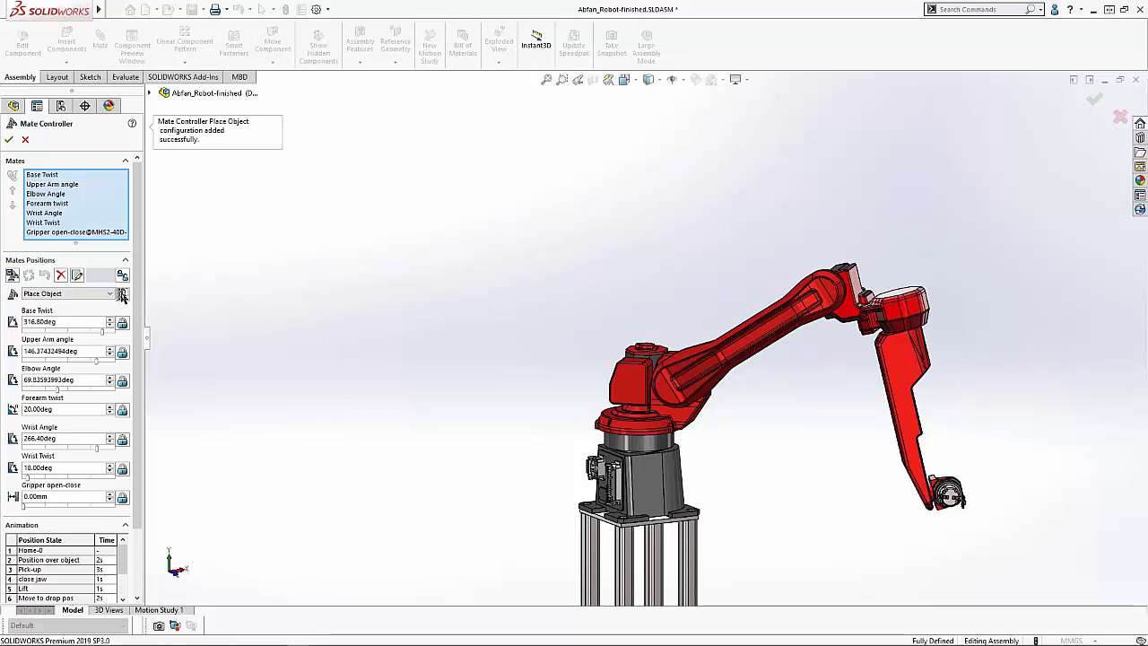
click(9, 139)
Activate the Mate Controller Home-0, Pick-up and Place Object configurations in turn to view the robot in each pose.
click(61, 106)
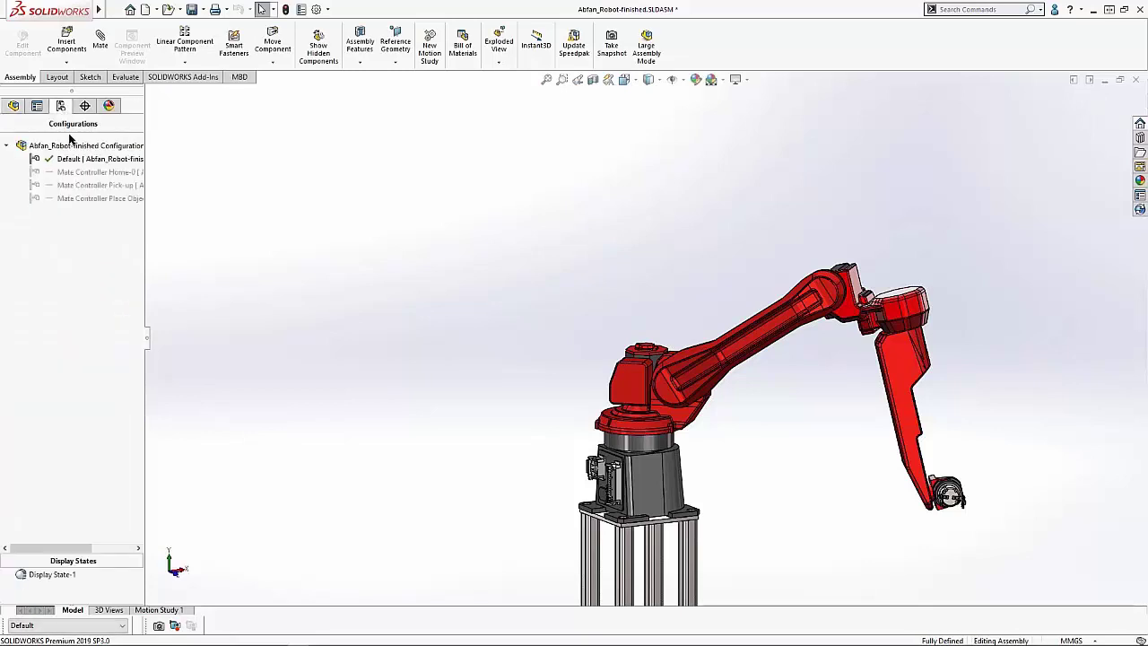
click(90, 172)
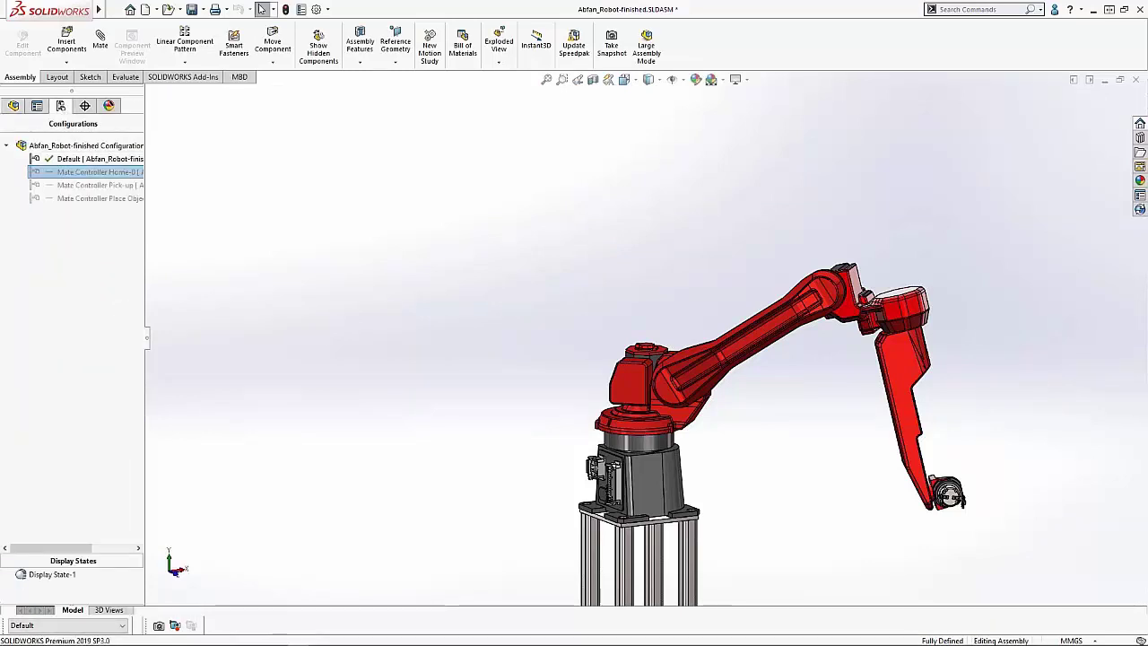
double_click(76, 184)
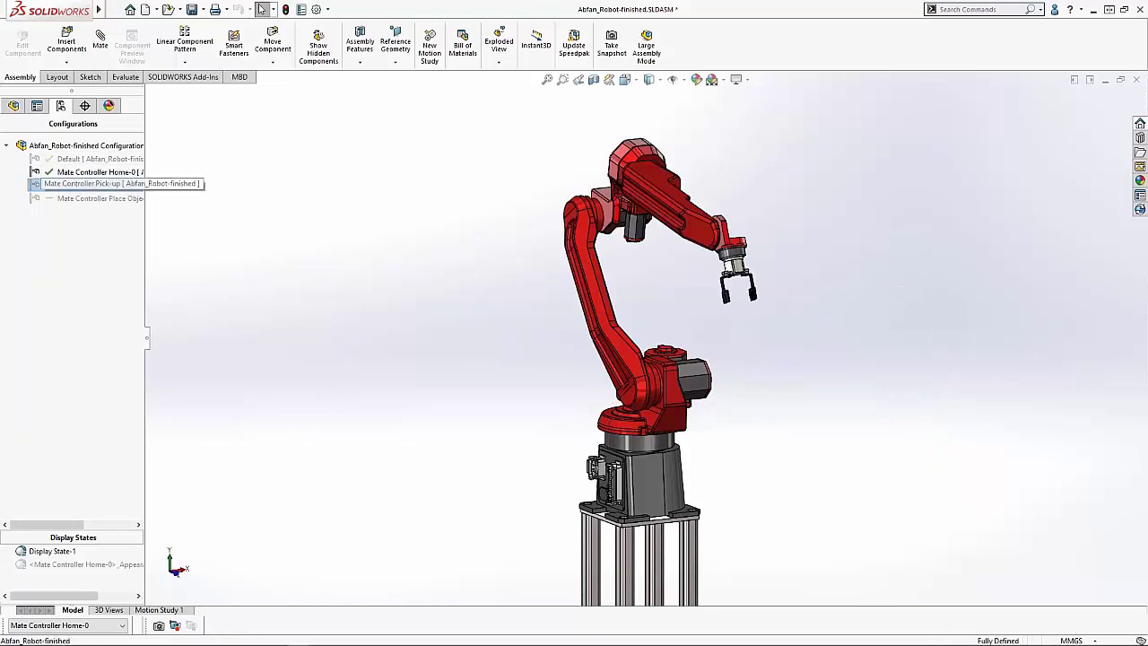
double_click(76, 199)
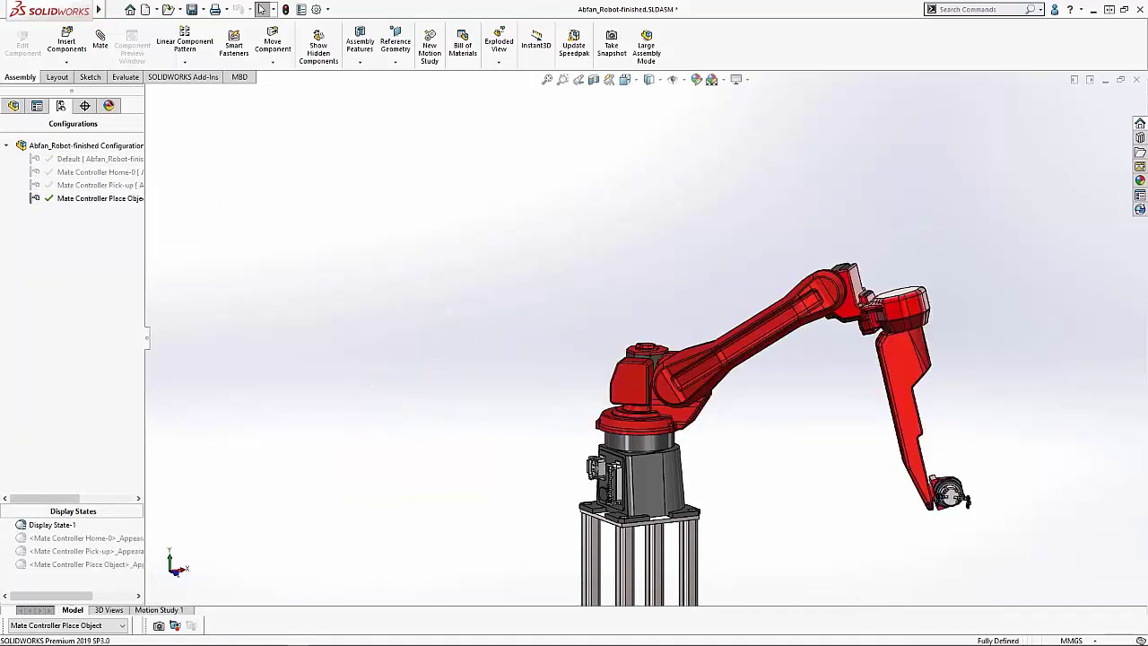